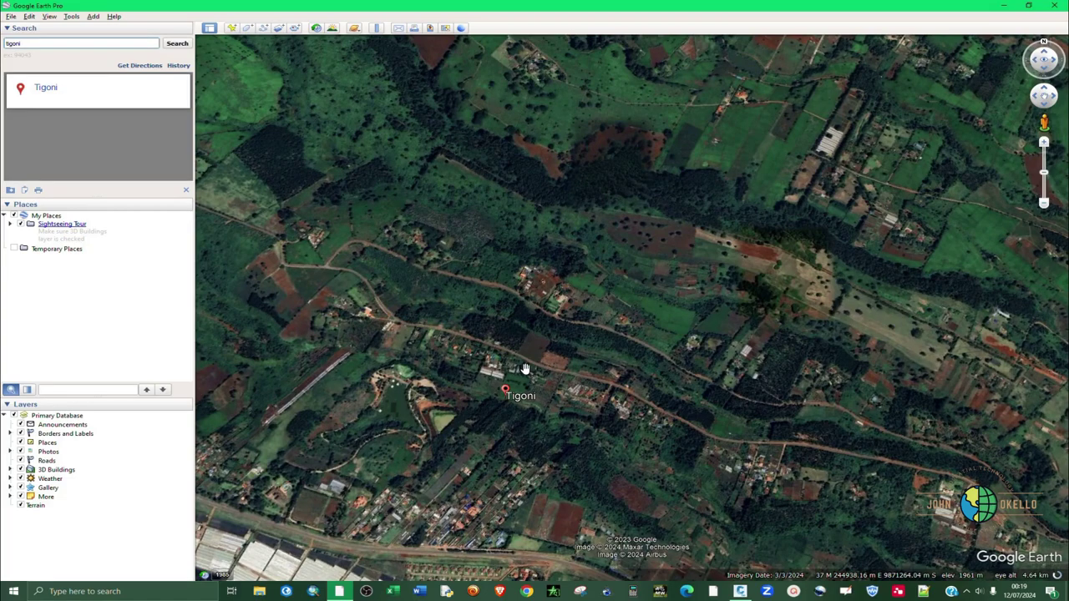
# Pan slightly and zoom in on the Tigoni search result
pyautogui.moveTo(514, 364); pyautogui.dragTo(489, 378)
pyautogui.scroll(2, 506, 361)
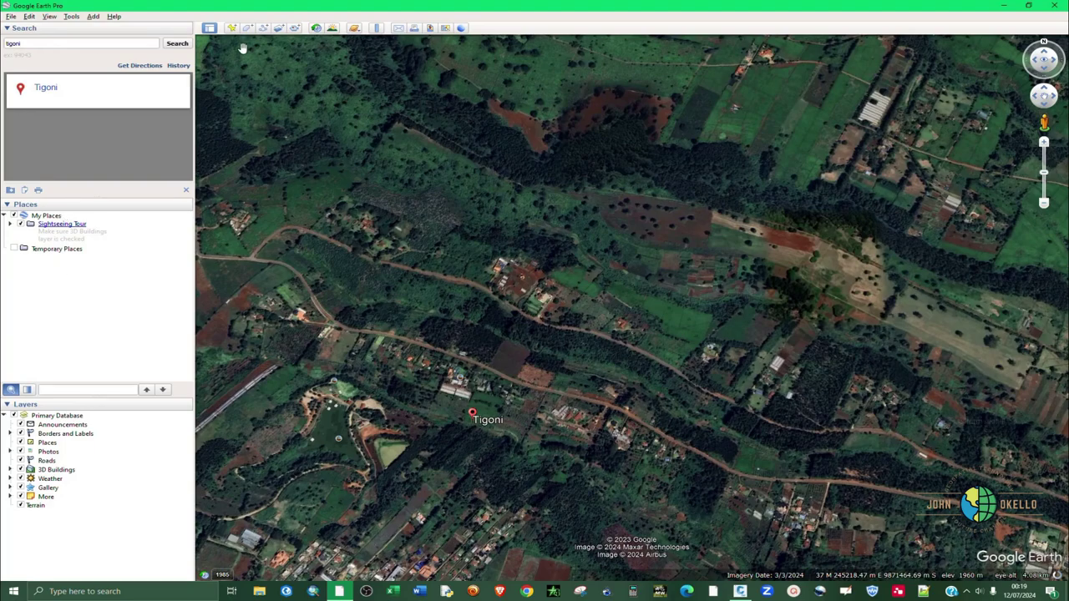
# Start a new path and name it Elevation Data
pyautogui.click(263, 28)
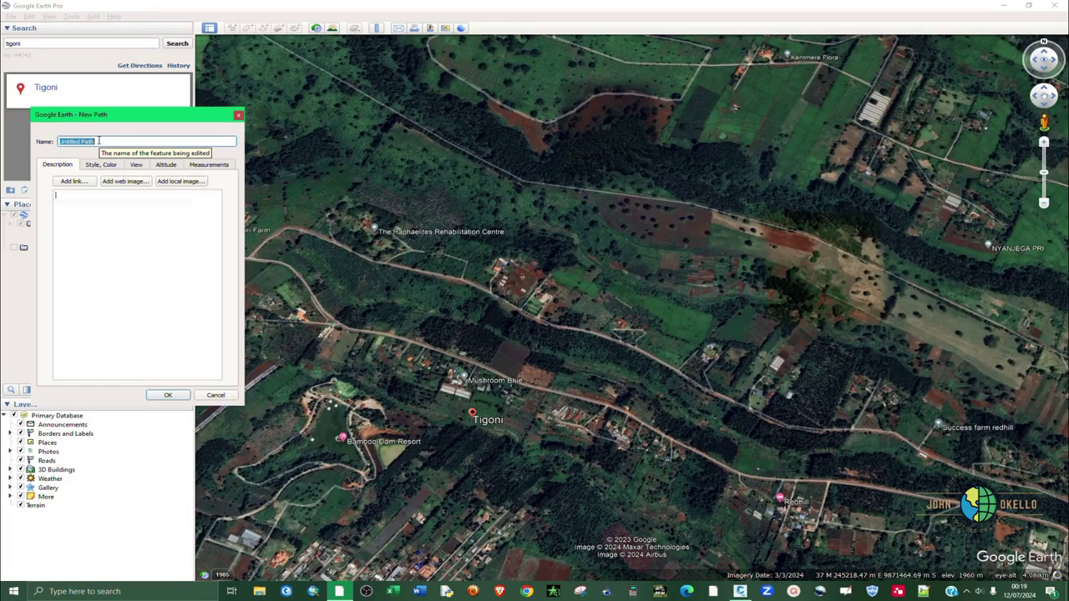
pyautogui.write('Contour Data')
pyautogui.press('BackSpace')
pyautogui.press('BackSpace')
pyautogui.press('BackSpace')
pyautogui.press('BackSpace')
pyautogui.press('BackSpace')
pyautogui.press('BackSpace')
pyautogui.press('BackSpace')
pyautogui.press('BackSpace')
pyautogui.press('BackSpace')
pyautogui.press('BackSpace')
pyautogui.press('BackSpace')
pyautogui.press('BackSpace')
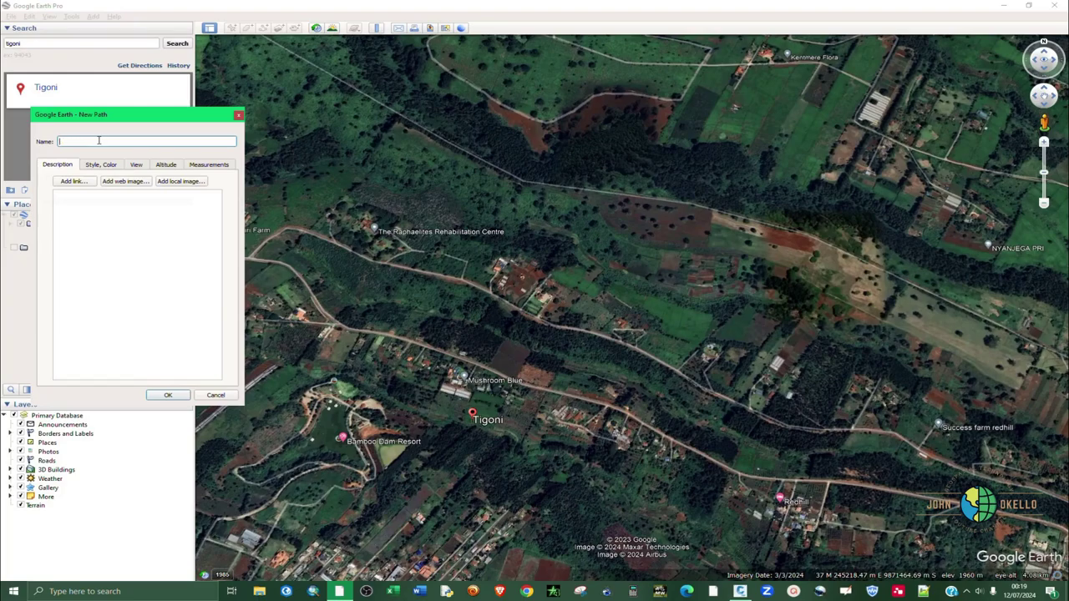
pyautogui.write('Elevation Data')
# Make the path line red (#ff0000) and measure its length in Meters
pyautogui.click(91, 164)
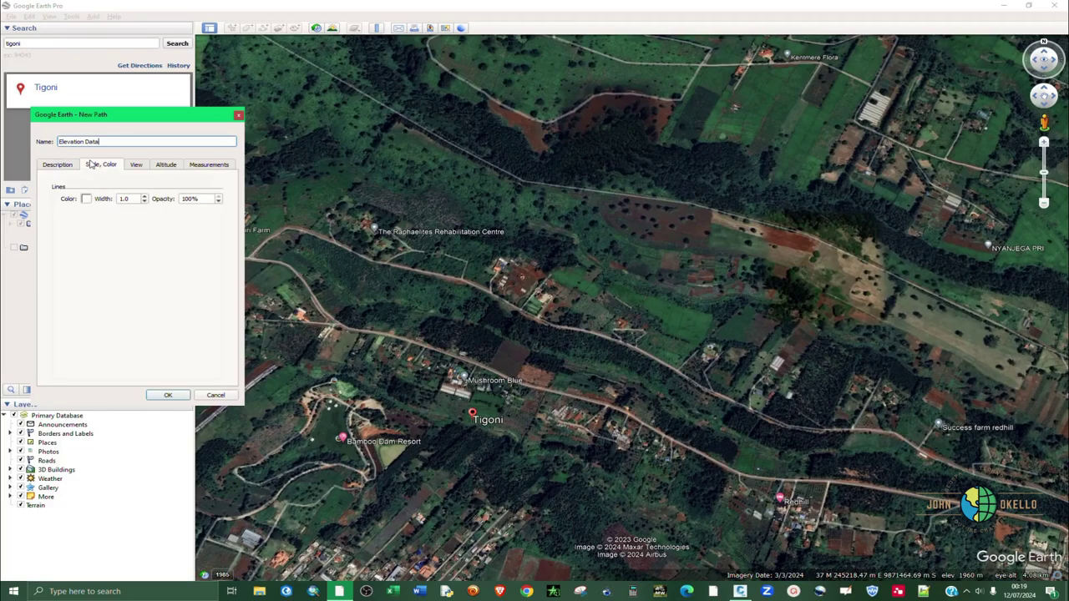
pyautogui.click(85, 200)
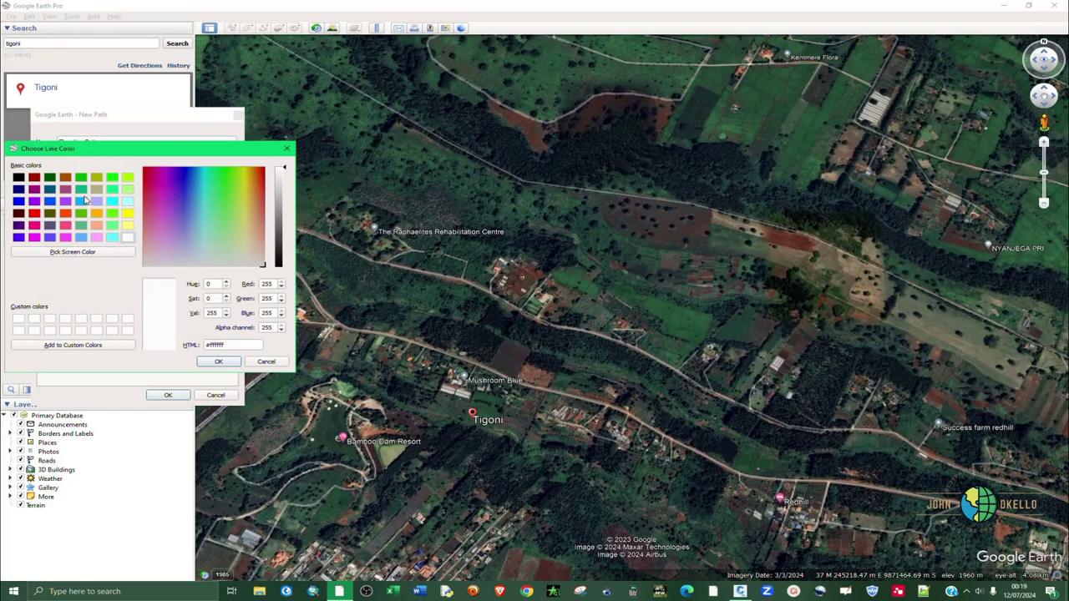
pyautogui.click(33, 214)
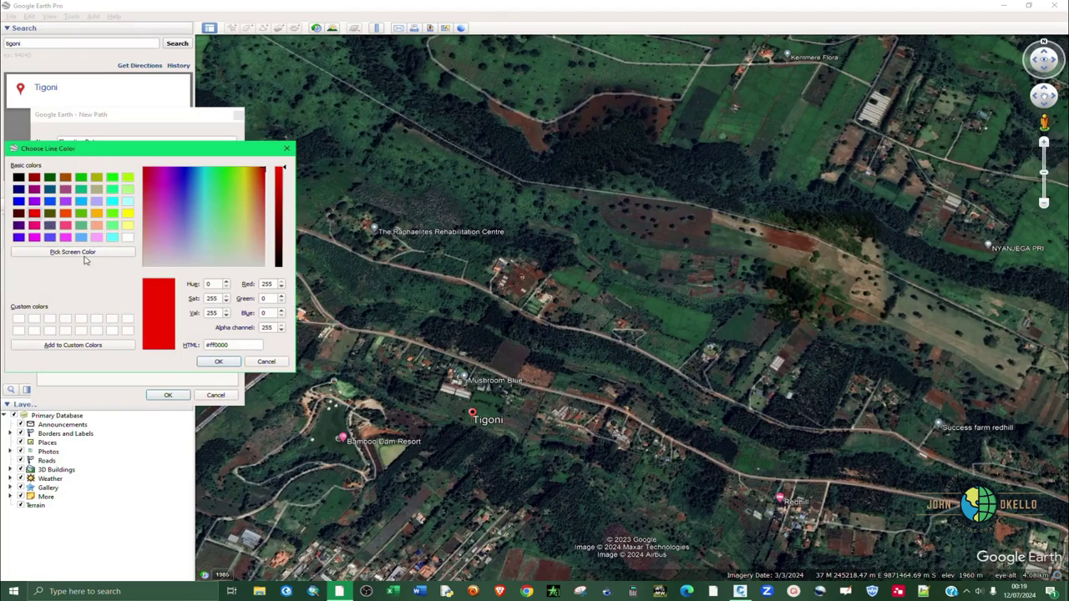
pyautogui.click(217, 361)
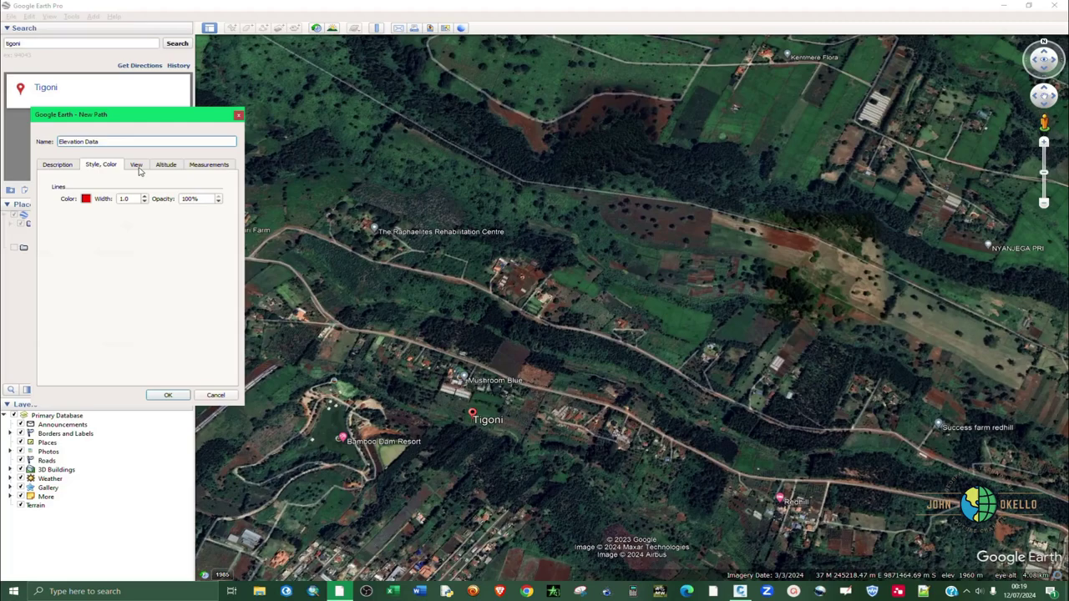
pyautogui.click(138, 167)
pyautogui.click(165, 166)
pyautogui.click(205, 167)
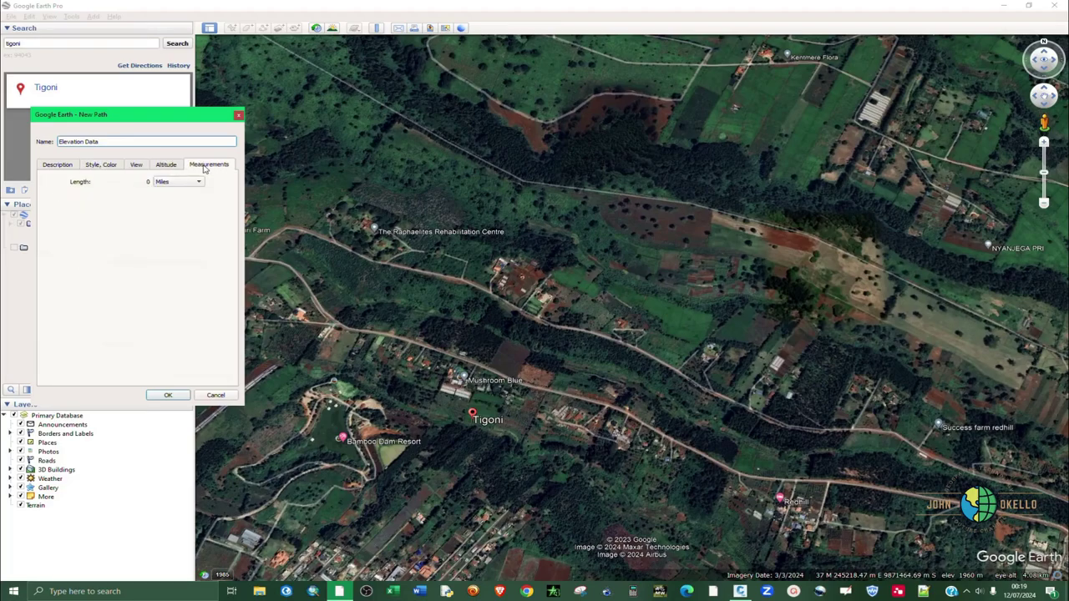
pyautogui.click(179, 182)
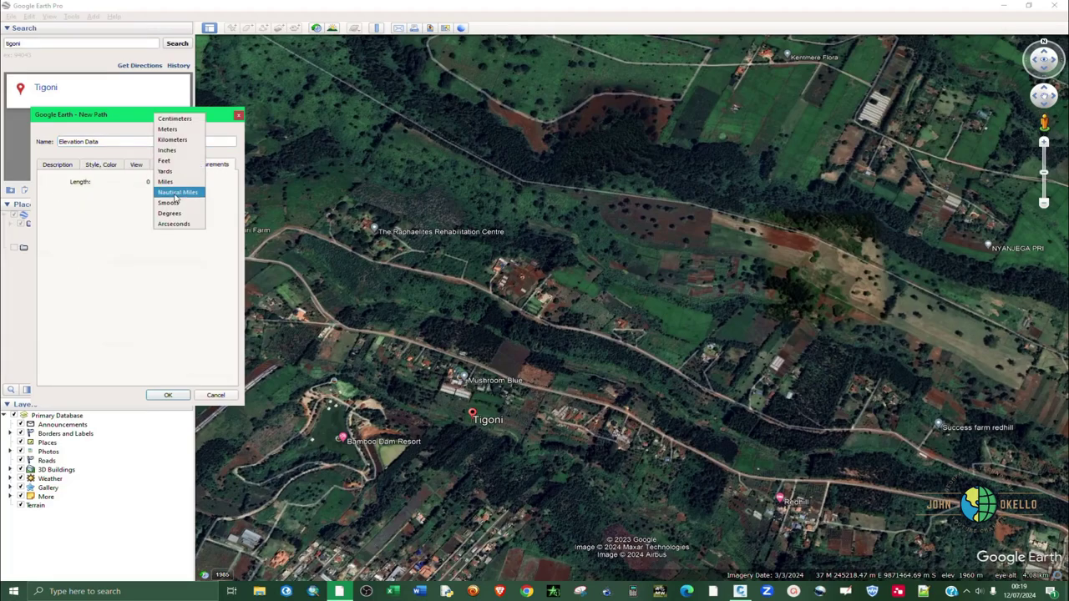
pyautogui.click(168, 129)
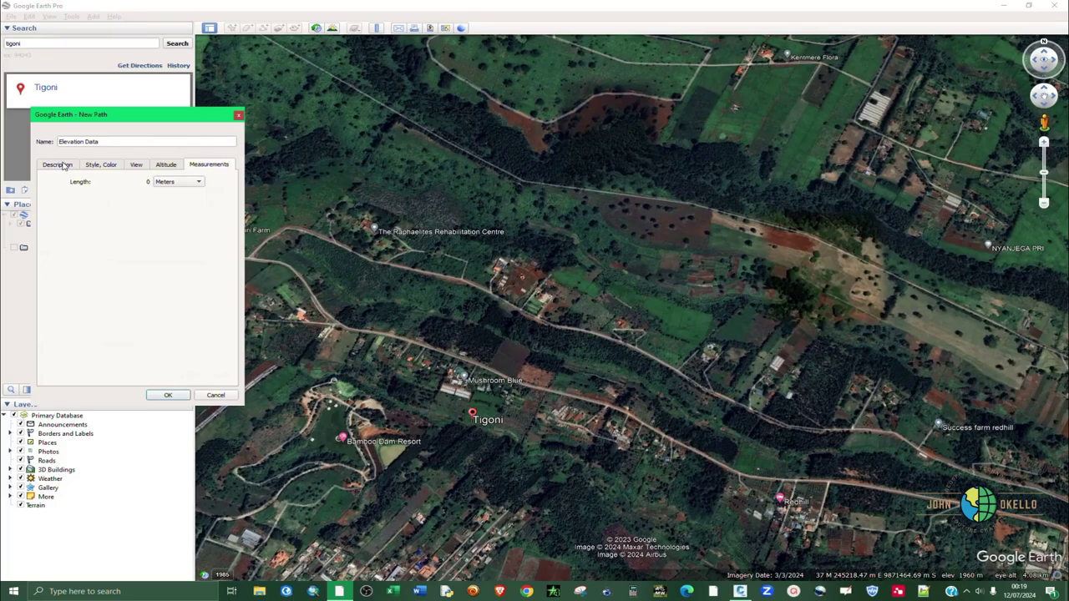
pyautogui.click(101, 167)
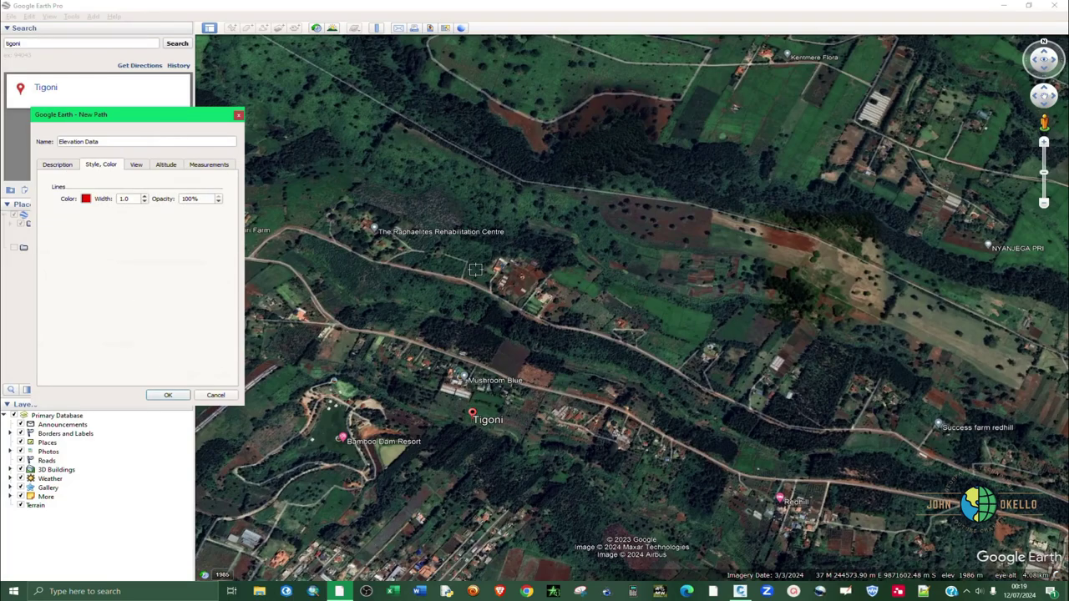
# Zoom out and back in to frame the fields north of The Raphaelites Rehabilitation Centre
pyautogui.scroll(-2, 703, 332)
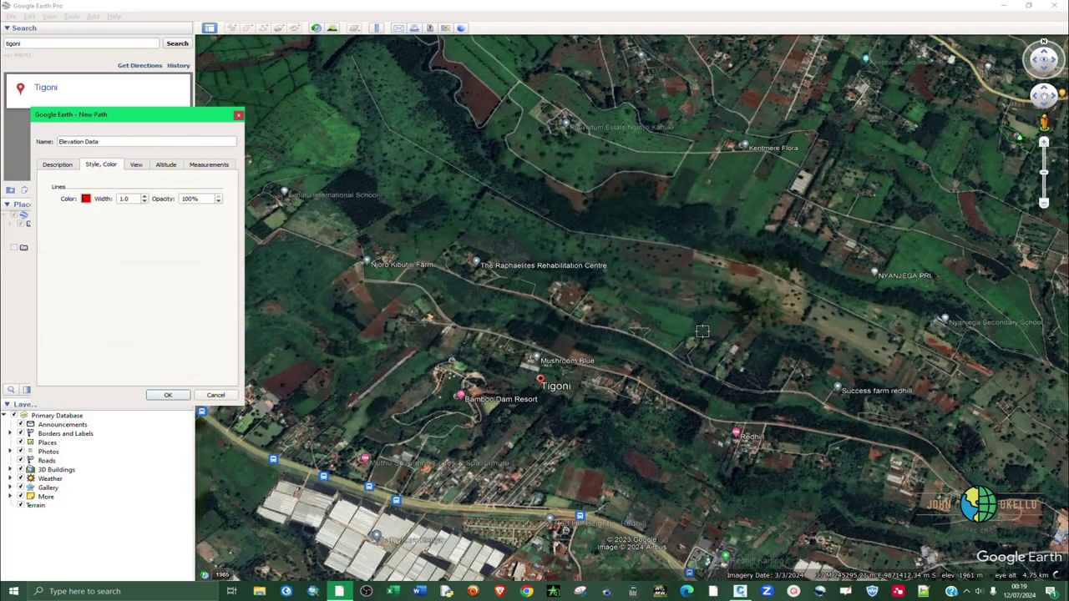
pyautogui.scroll(2, 499, 247)
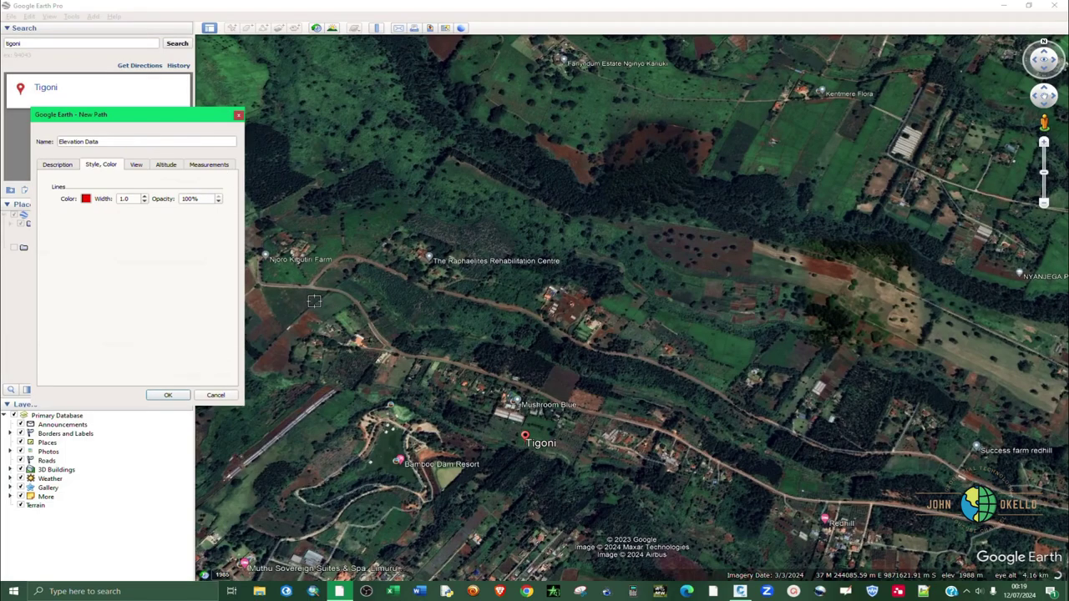
pyautogui.scroll(-1, 314, 301)
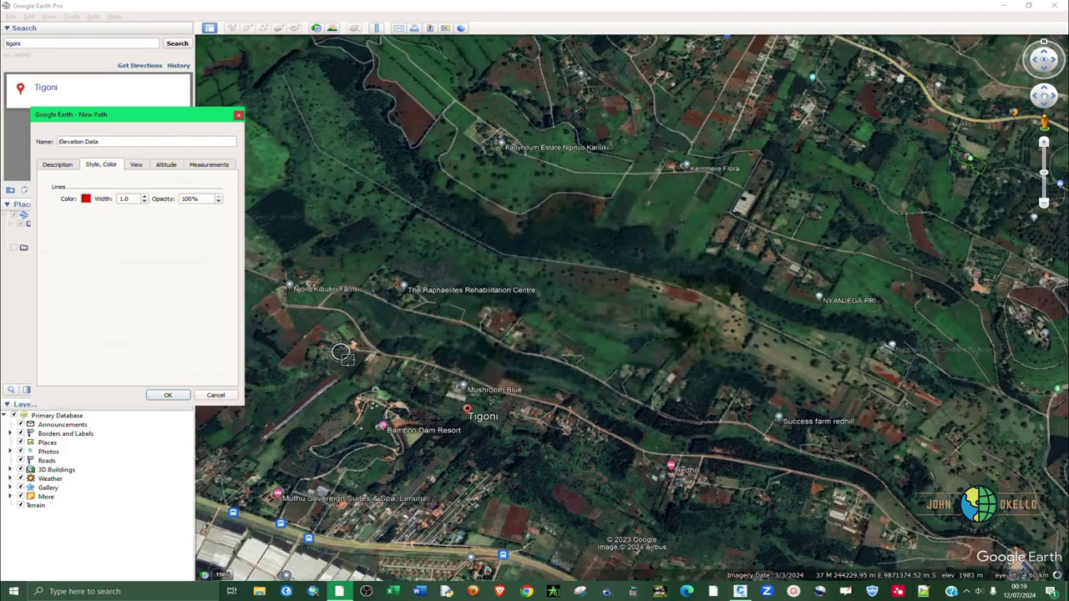
pyautogui.scroll(2, 342, 355)
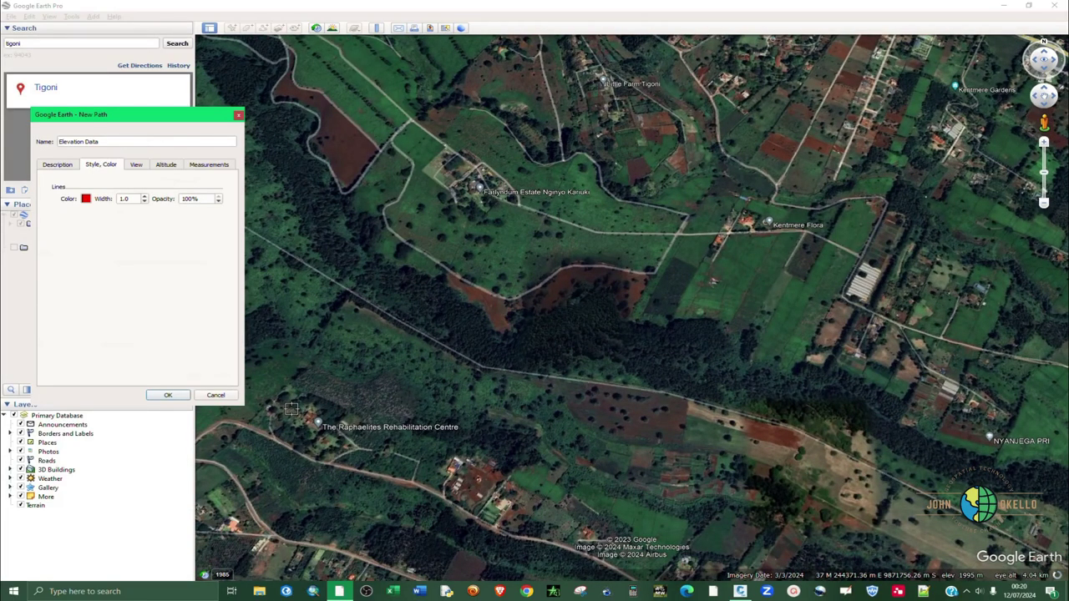
# Place Elevation Data vertices in an up-and-down zigzag across the fields
pyautogui.click(291, 409)
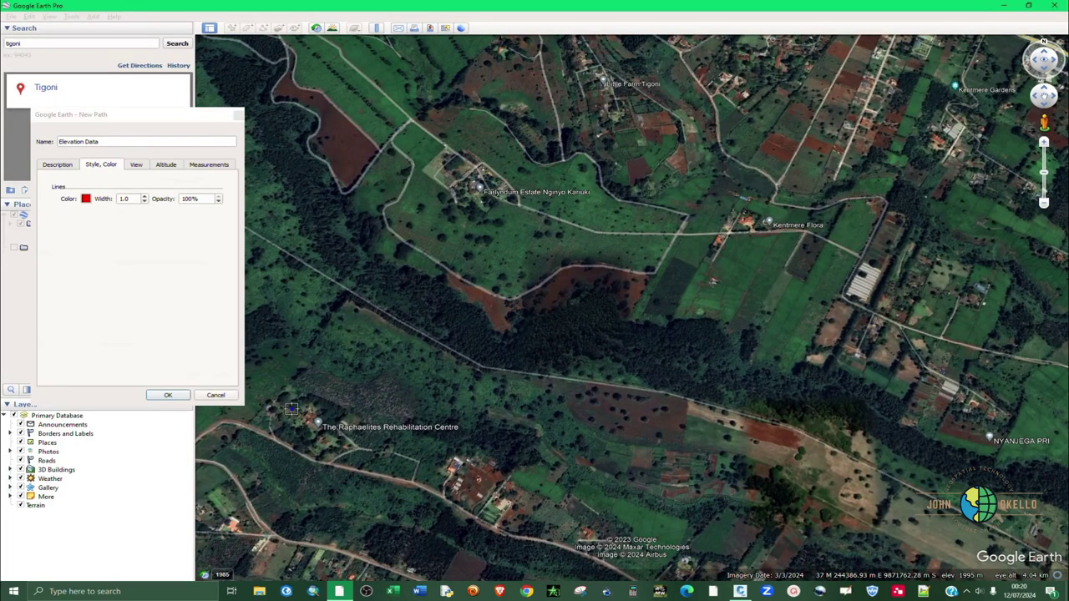
pyautogui.click(292, 409)
pyautogui.moveTo(292, 408); pyautogui.dragTo(338, 352)
pyautogui.moveTo(365, 294); pyautogui.dragTo(396, 240)
pyautogui.moveTo(483, 185); pyautogui.dragTo(481, 172)
pyautogui.moveTo(507, 185); pyautogui.dragTo(512, 239)
pyautogui.moveTo(562, 207)
pyautogui.mouseDown()
pyautogui.moveTo(539, 318)
pyautogui.moveTo(487, 376)
pyautogui.mouseUp()
pyautogui.moveTo(702, 324); pyautogui.dragTo(722, 292)
pyautogui.click(592, 535)
pyautogui.click(756, 361)
pyautogui.moveTo(834, 469); pyautogui.dragTo(848, 426)
# Add two more zigzag vertices, then save the Elevation Data path with OK
pyautogui.click(406, 174)
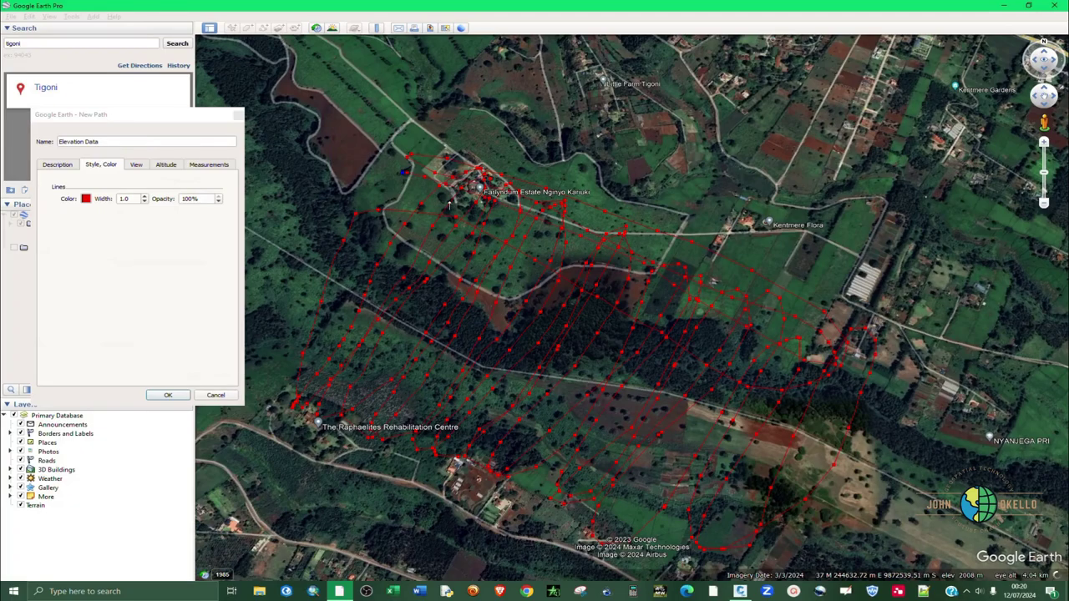
pyautogui.click(826, 408)
pyautogui.click(173, 398)
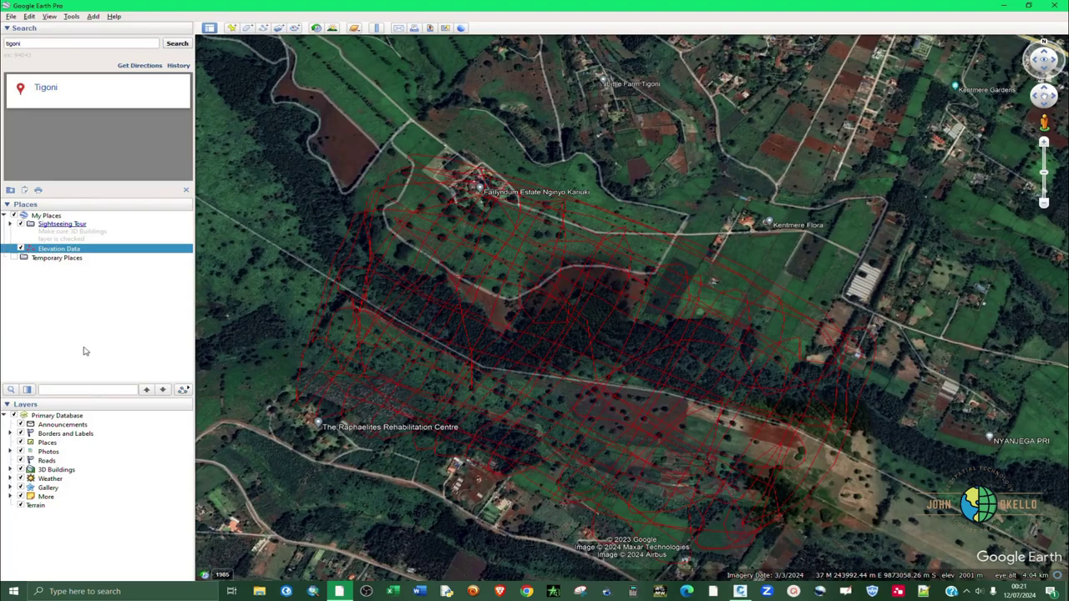
# Open the Elevation Data path's context menu in Places and close it unchanged
pyautogui.rightClick(87, 251)
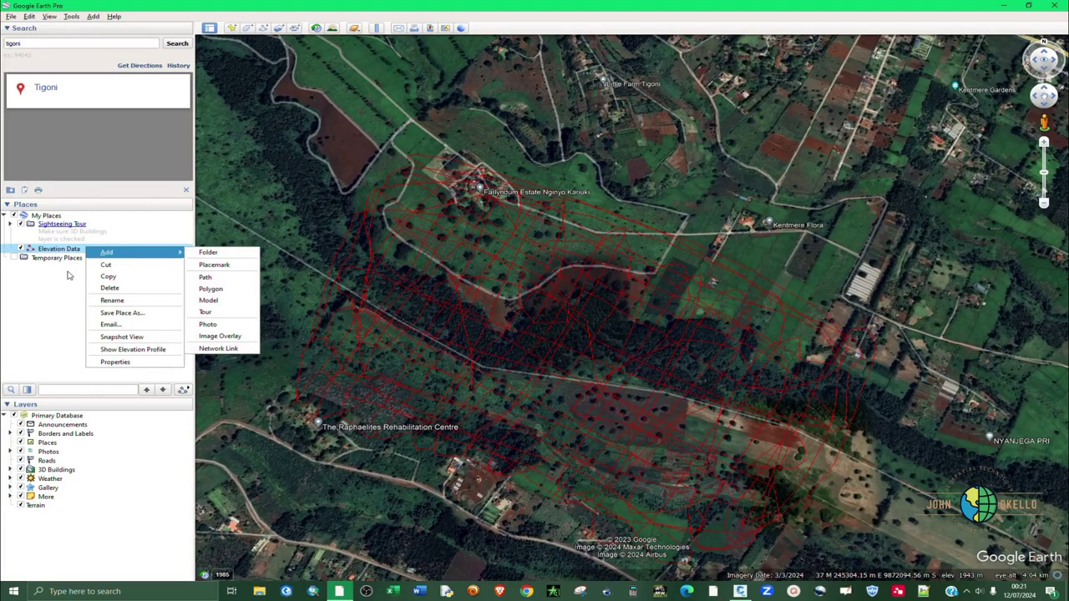
pyautogui.click(72, 275)
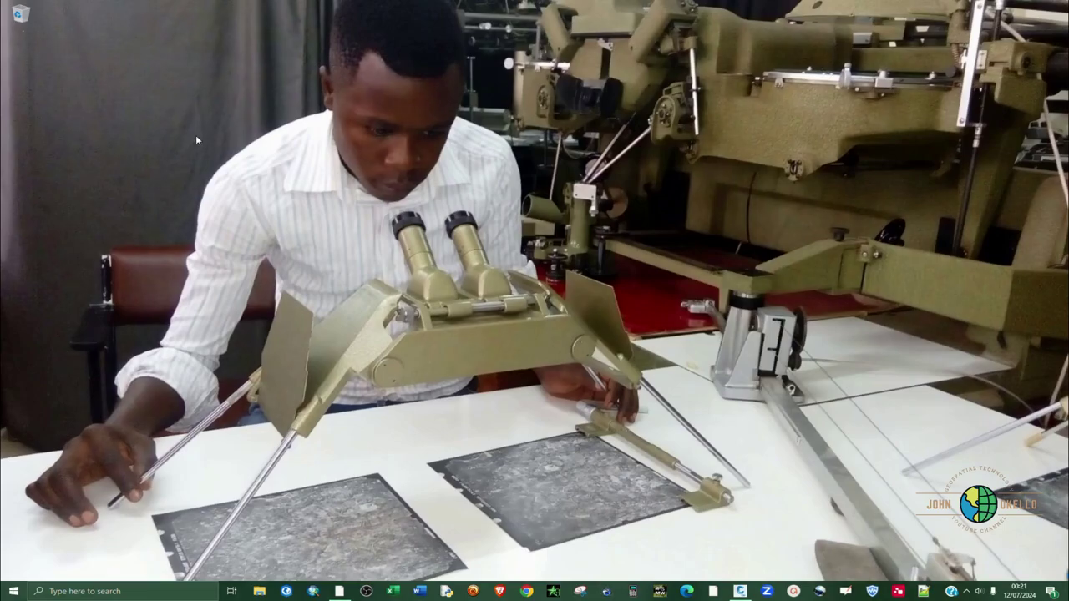
# Create a new desktop folder and name it Contours
pyautogui.rightClick(56, 102)
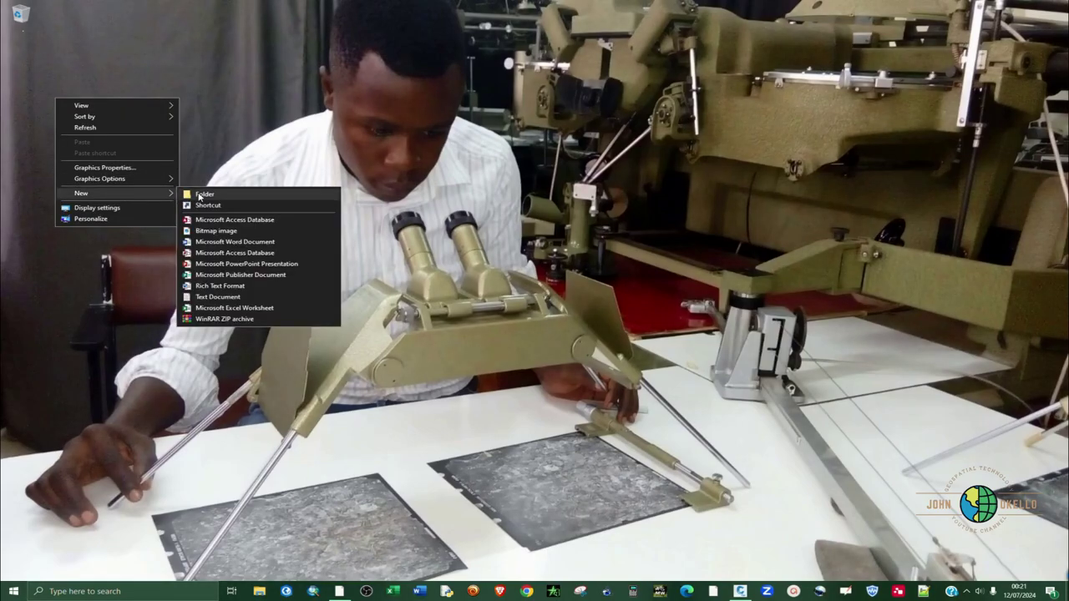
pyautogui.click(184, 190)
pyautogui.write('Control')
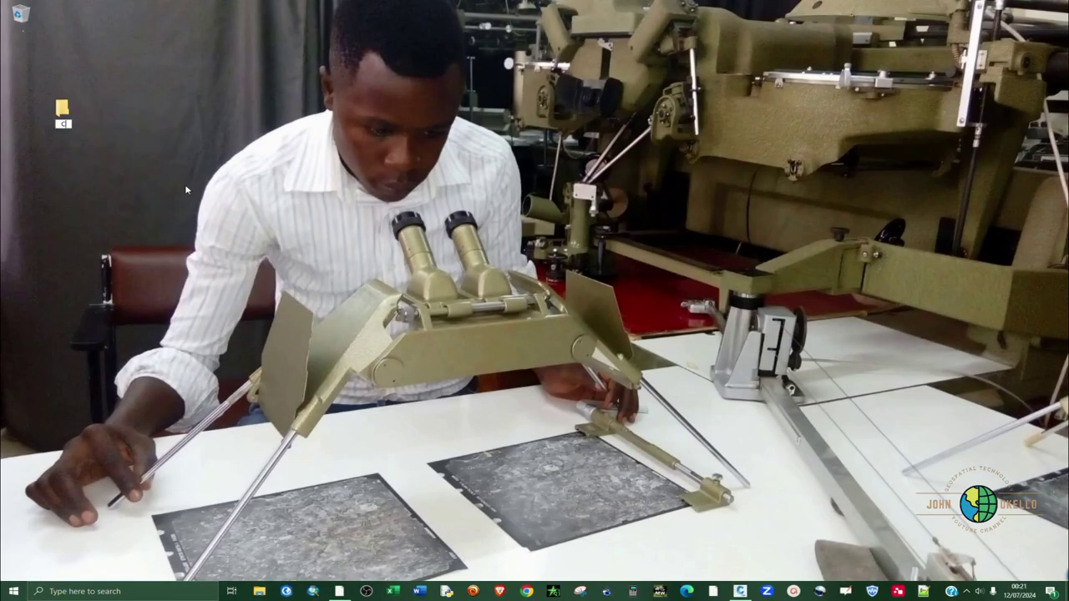
pyautogui.write('urs')
pyautogui.press('Return')
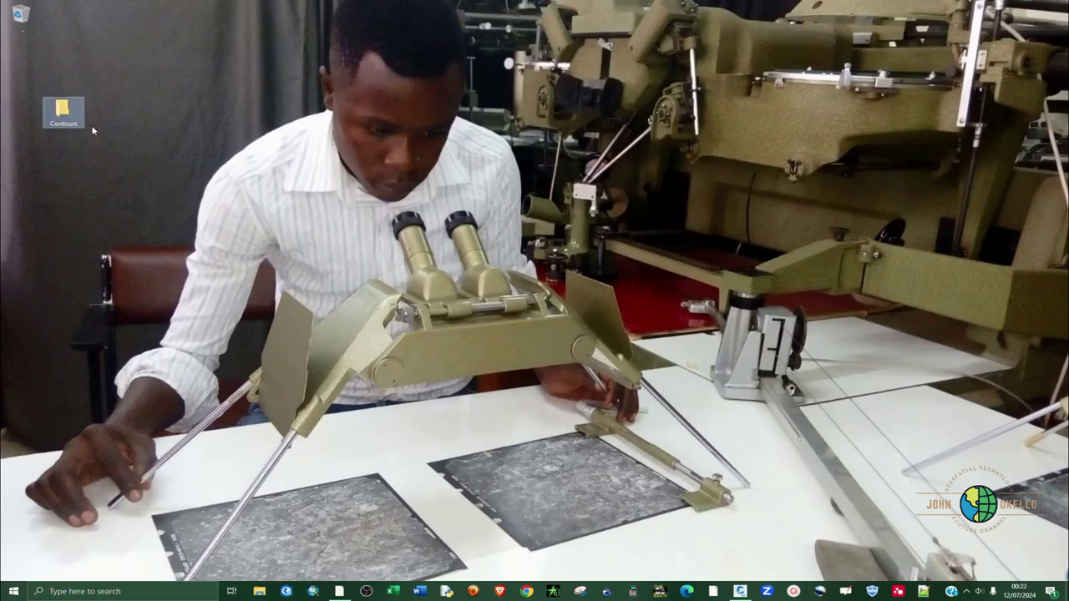
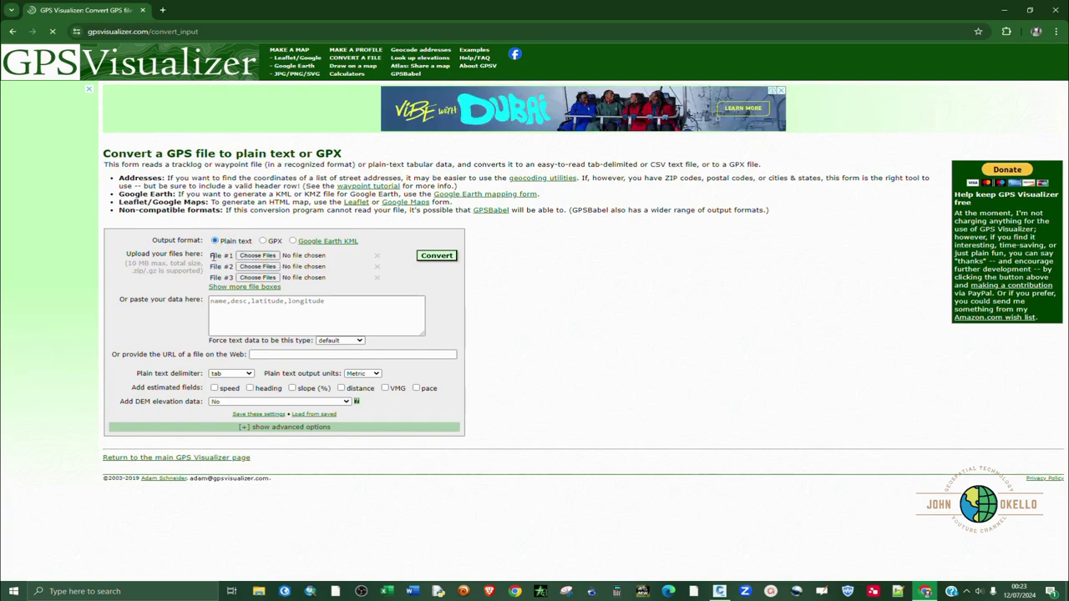
# Attach Elevation Data.kml from Desktop\Contours as File #1 in GPS Visualizer
pyautogui.click(257, 255)
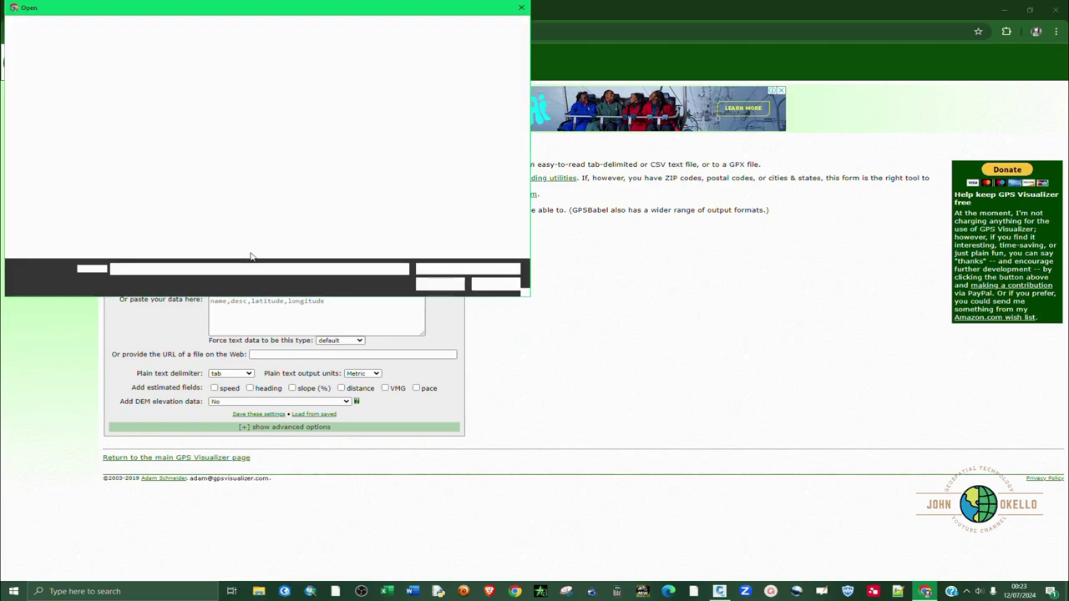
pyautogui.doubleClick(157, 79)
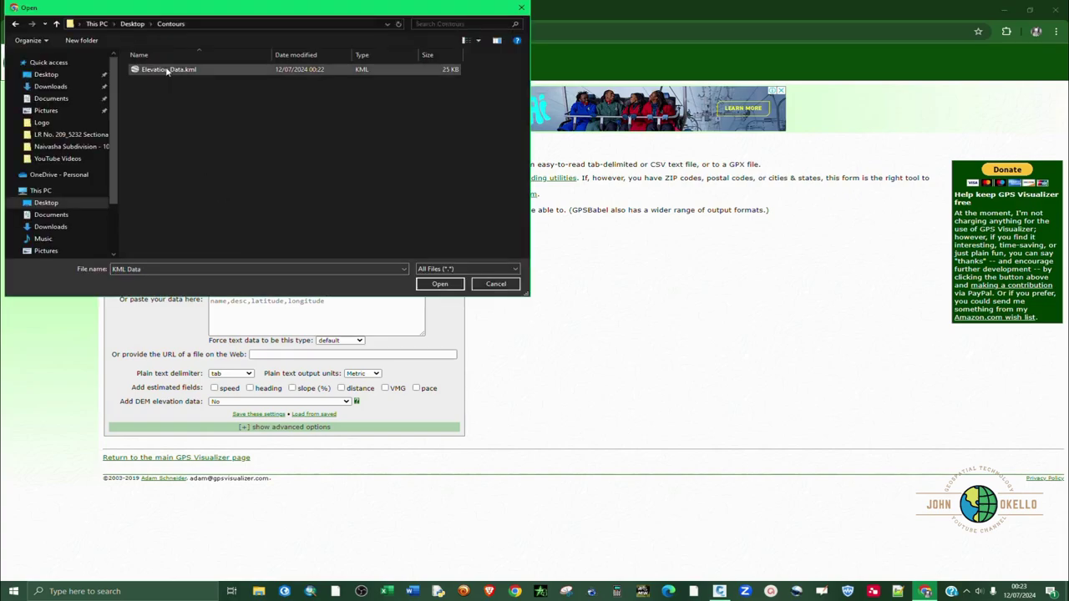
pyautogui.click(165, 69)
pyautogui.click(437, 284)
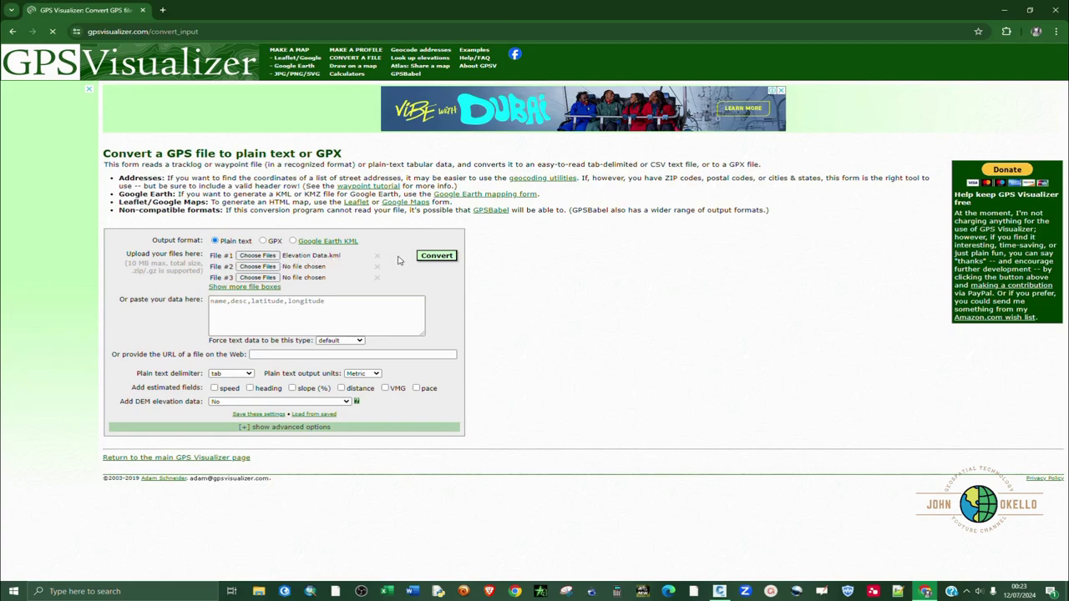
pyautogui.click(431, 258)
pyautogui.click(345, 403)
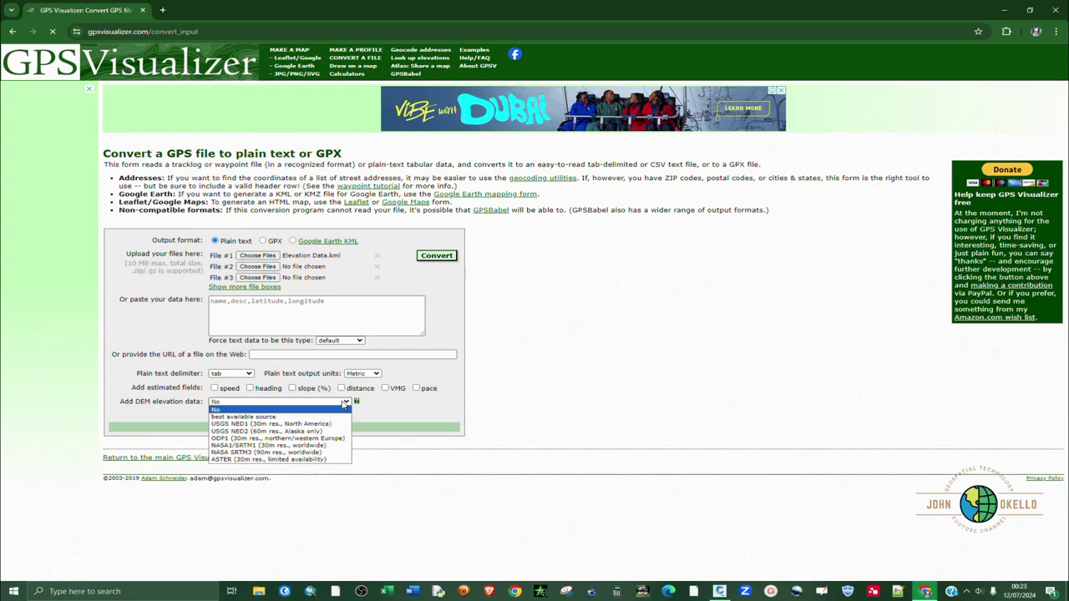
# Add DEM elevations from the best available source and set UTM coordinate output to Yes
pyautogui.click(246, 417)
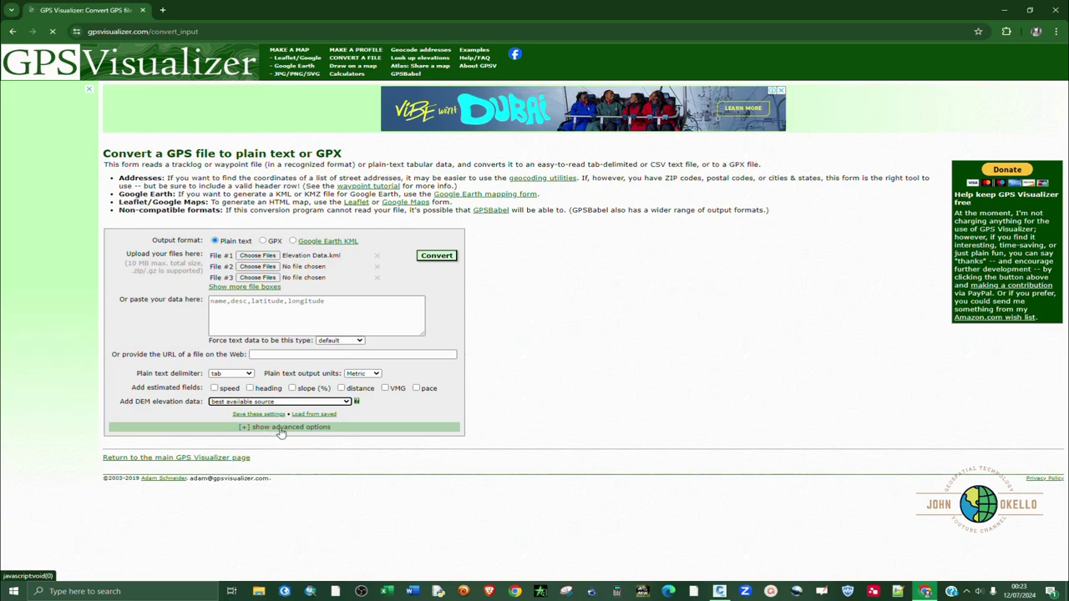
pyautogui.click(324, 433)
pyautogui.scroll(-5, 317, 434)
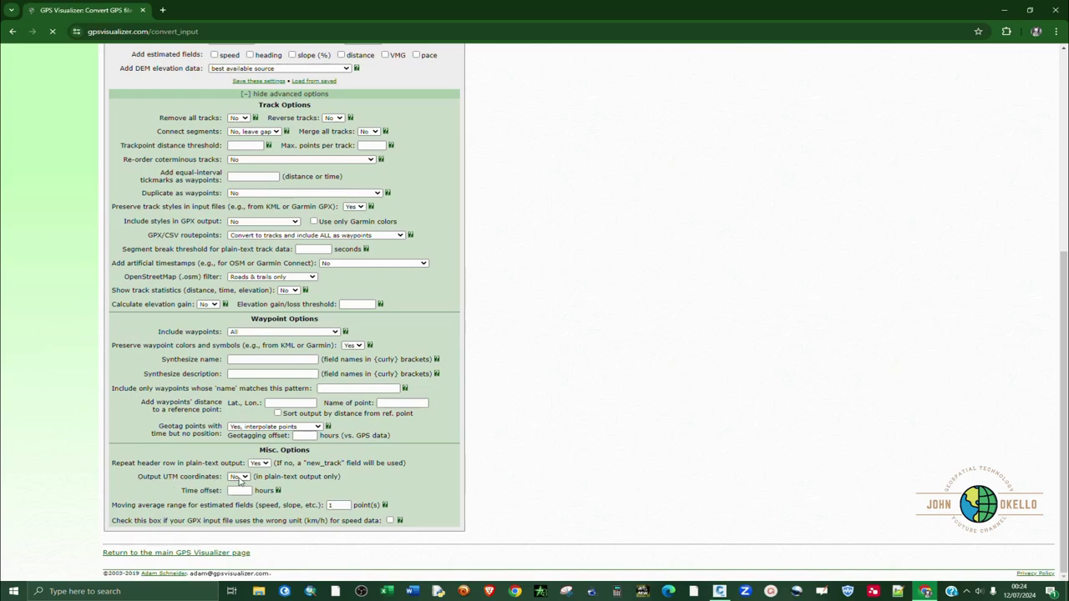
pyautogui.click(243, 478)
pyautogui.click(240, 492)
pyautogui.scroll(4, 297, 480)
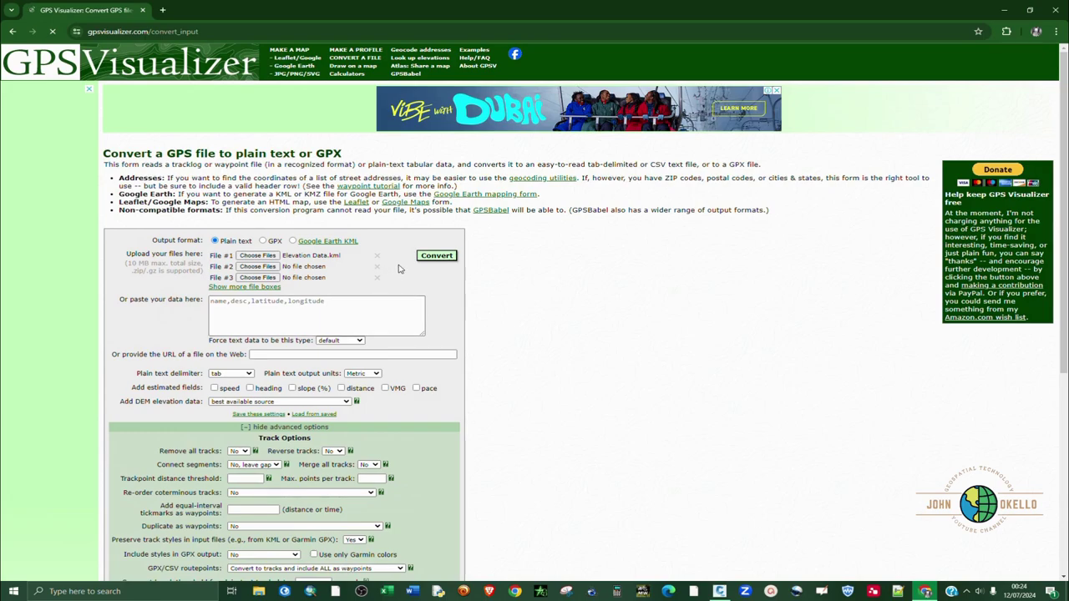
# Convert the KML to plain text, download the .txt result, and close the browser
pyautogui.click(434, 258)
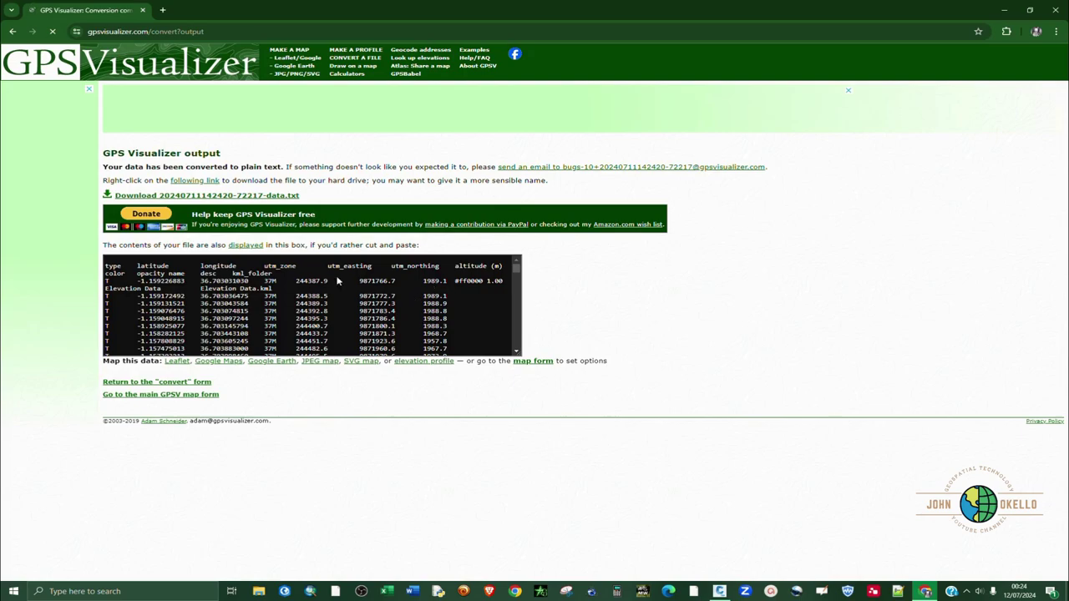
pyautogui.click(148, 199)
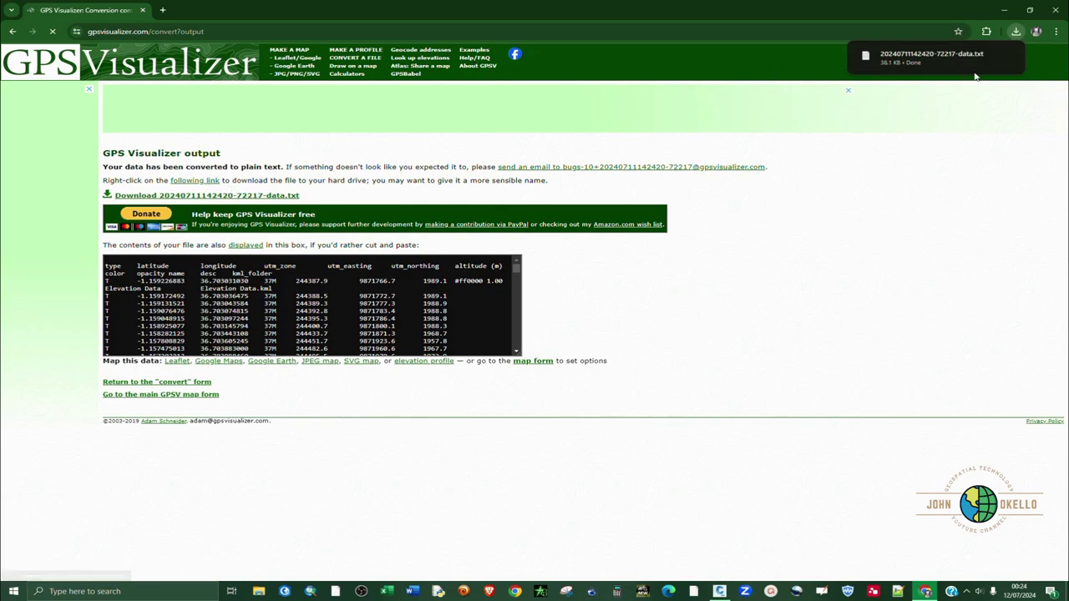
pyautogui.click(1056, 8)
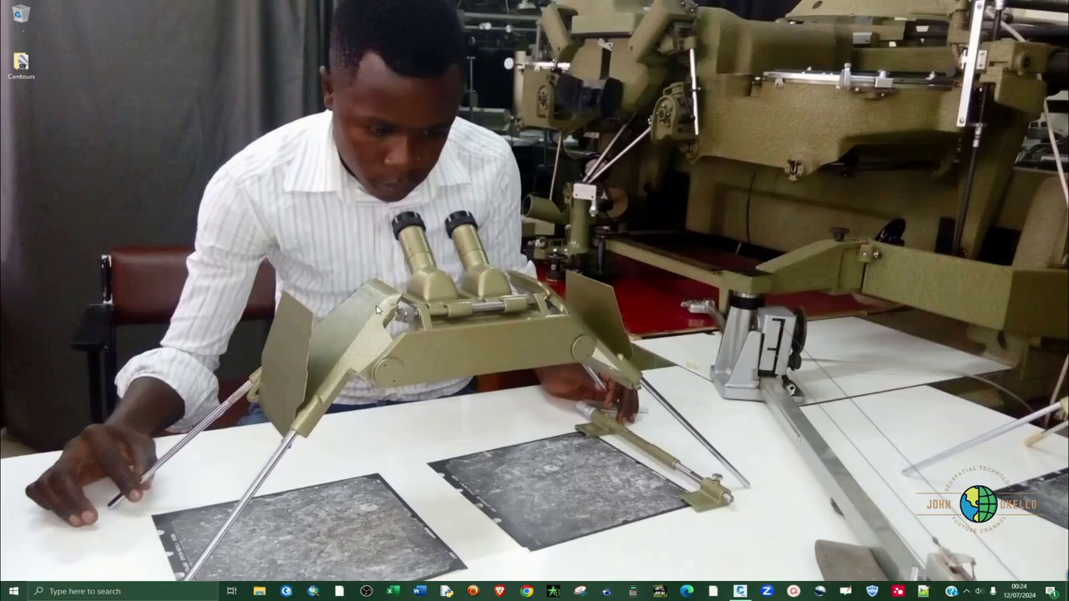
# Rename the downloaded data file in Downloads to Elevation Data.txt
pyautogui.click(260, 591)
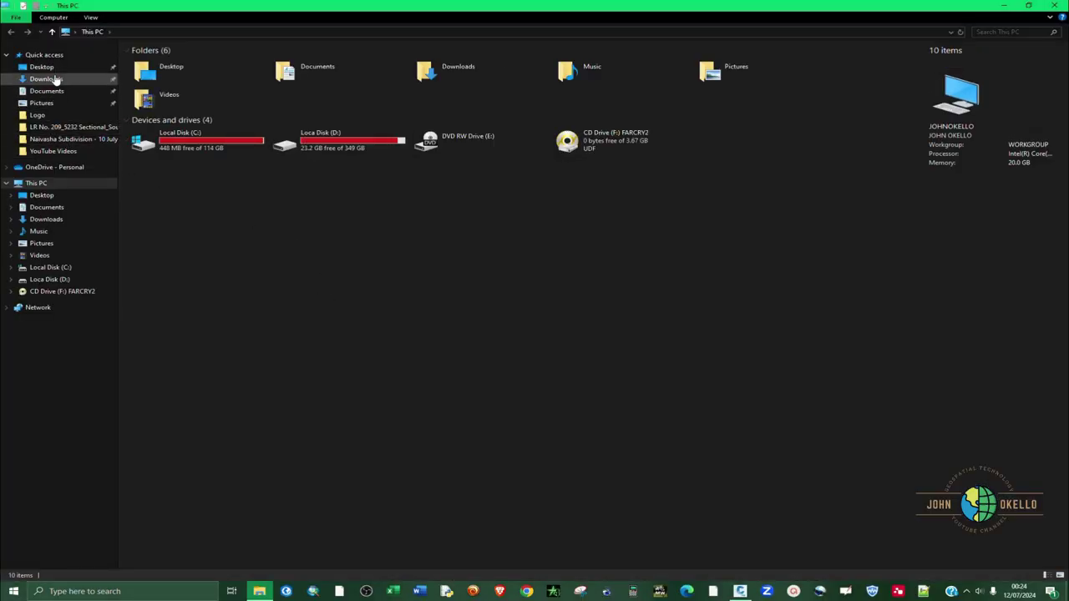
pyautogui.click(52, 79)
pyautogui.click(168, 77)
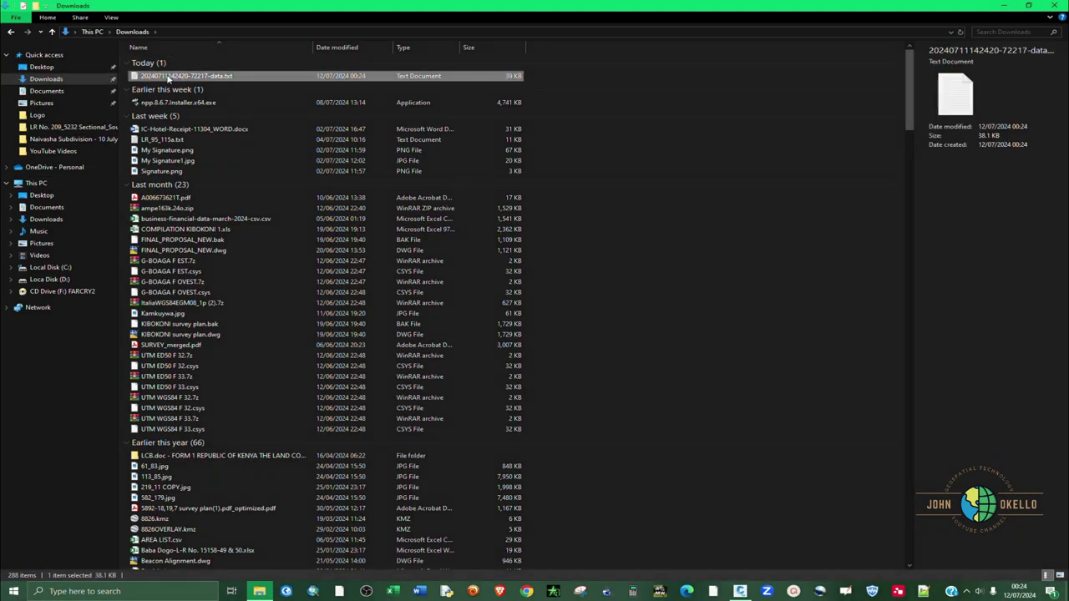
pyautogui.click(177, 76)
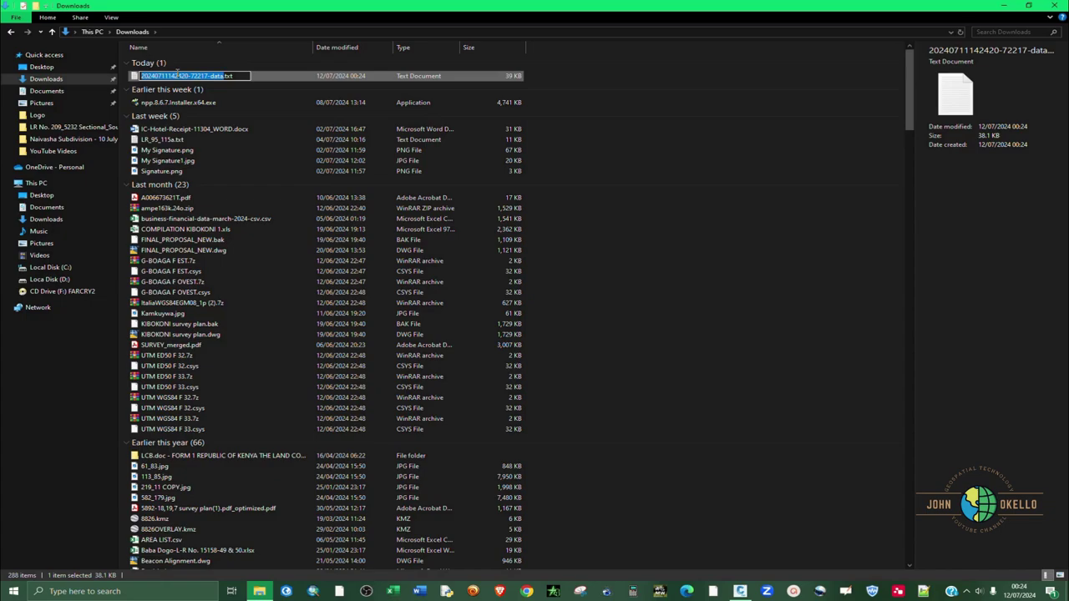
pyautogui.write('Elevat')
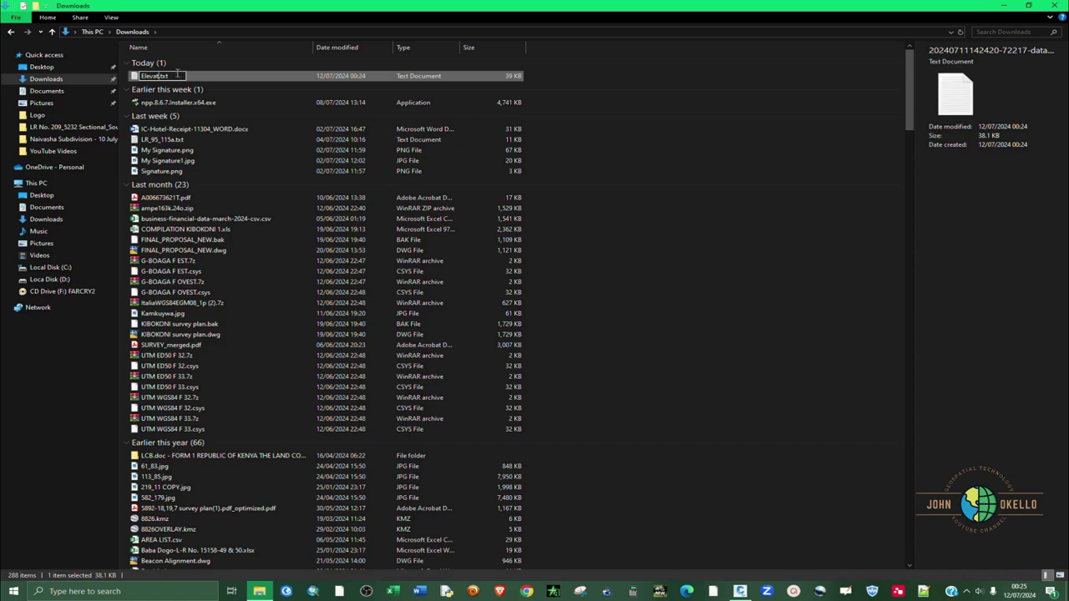
pyautogui.write('ion Data')
pyautogui.press('Return')
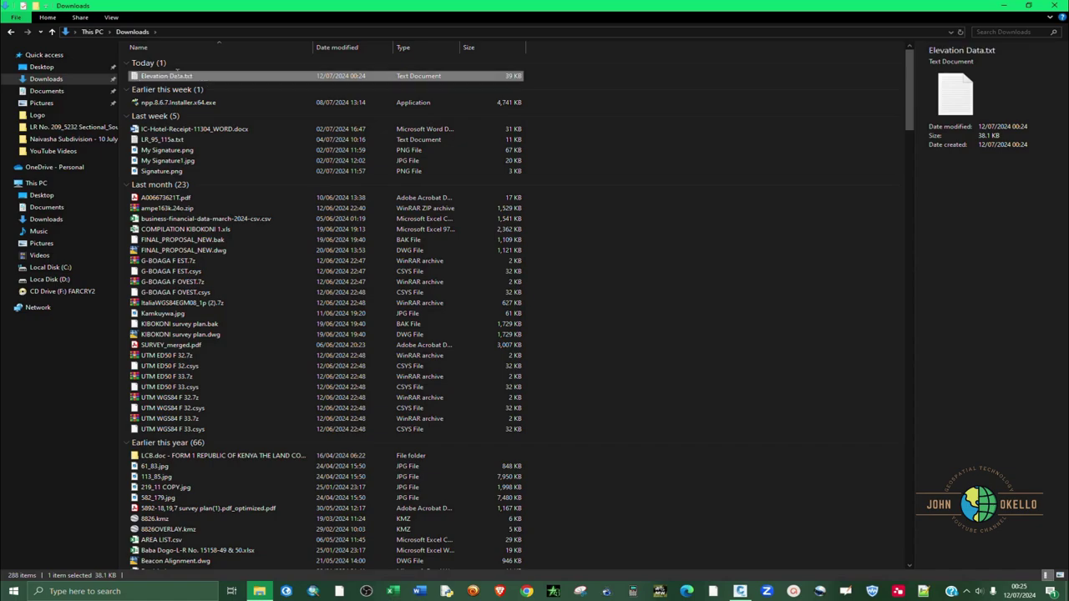
# Move Elevation Data.txt into the Desktop\Contours folder
pyautogui.rightClick(177, 76)
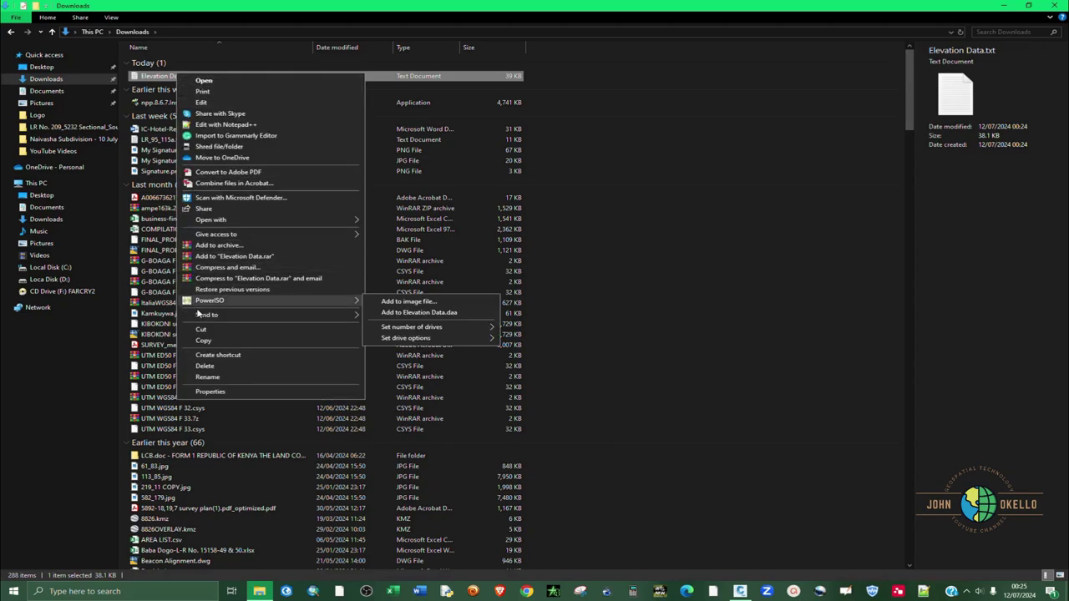
pyautogui.click(212, 332)
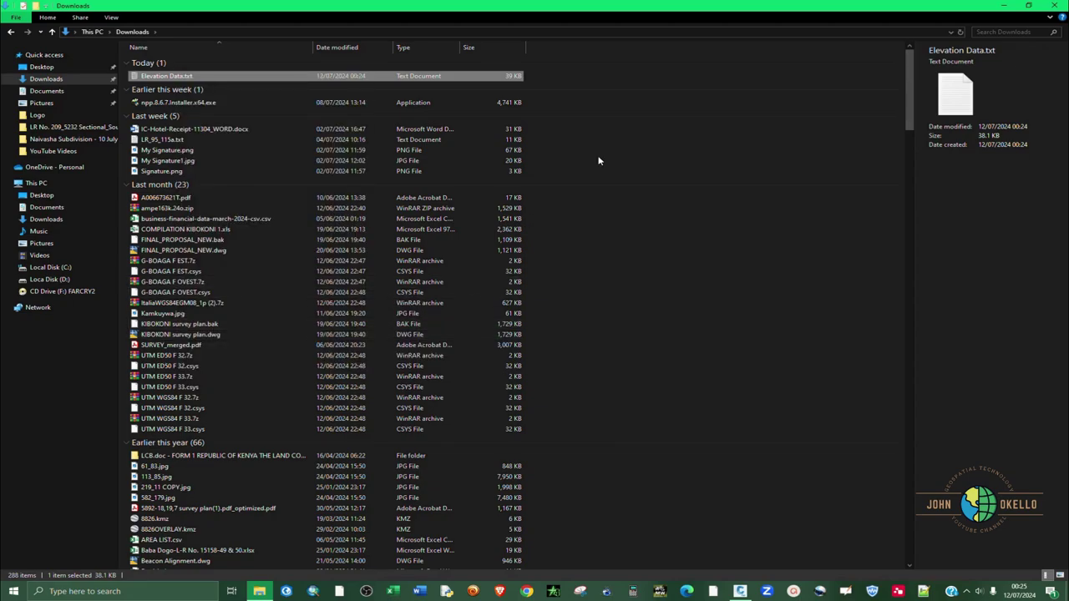
pyautogui.click(1051, 5)
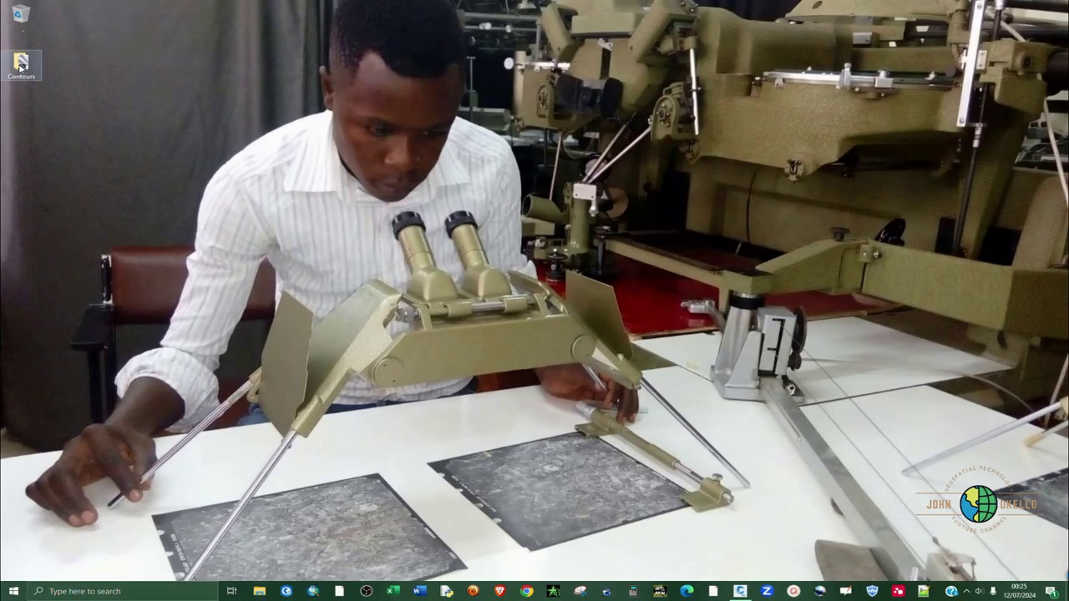
pyautogui.doubleClick(20, 66)
pyautogui.rightClick(262, 115)
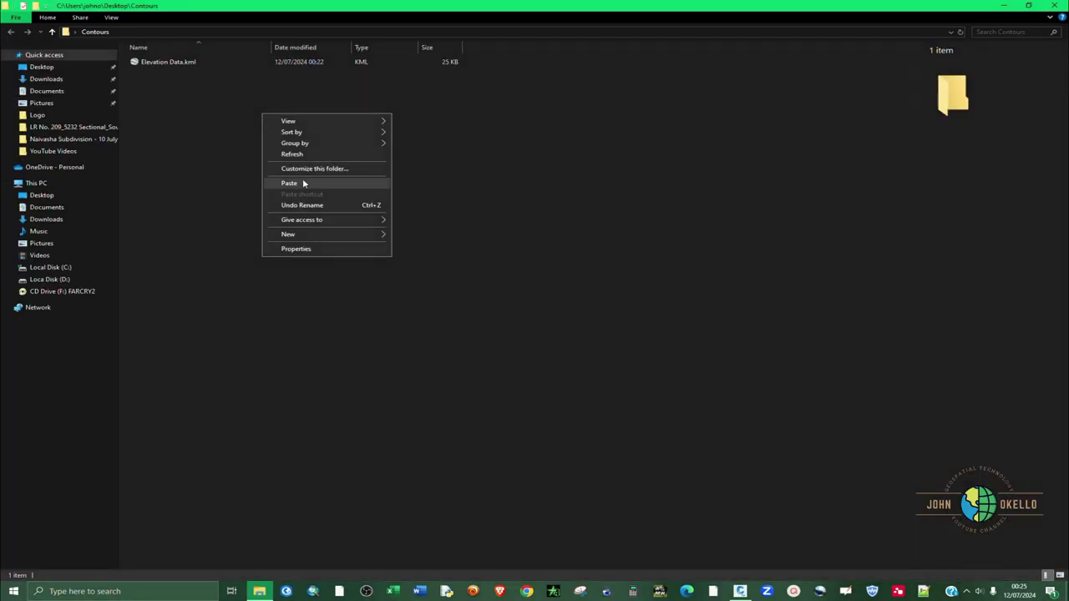
pyautogui.click(296, 184)
pyautogui.rightClick(243, 192)
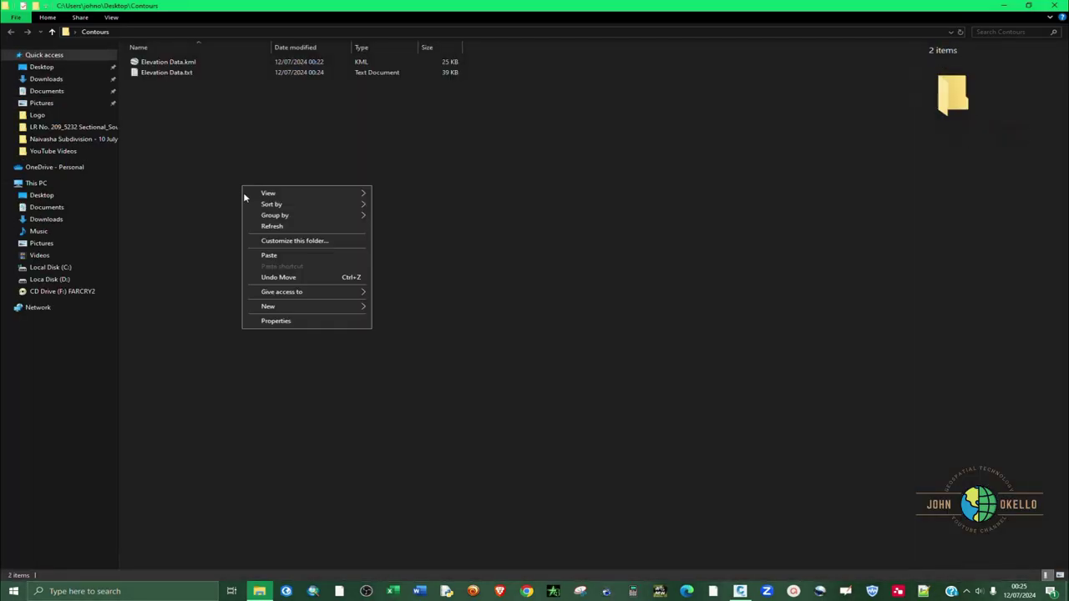
pyautogui.click(280, 228)
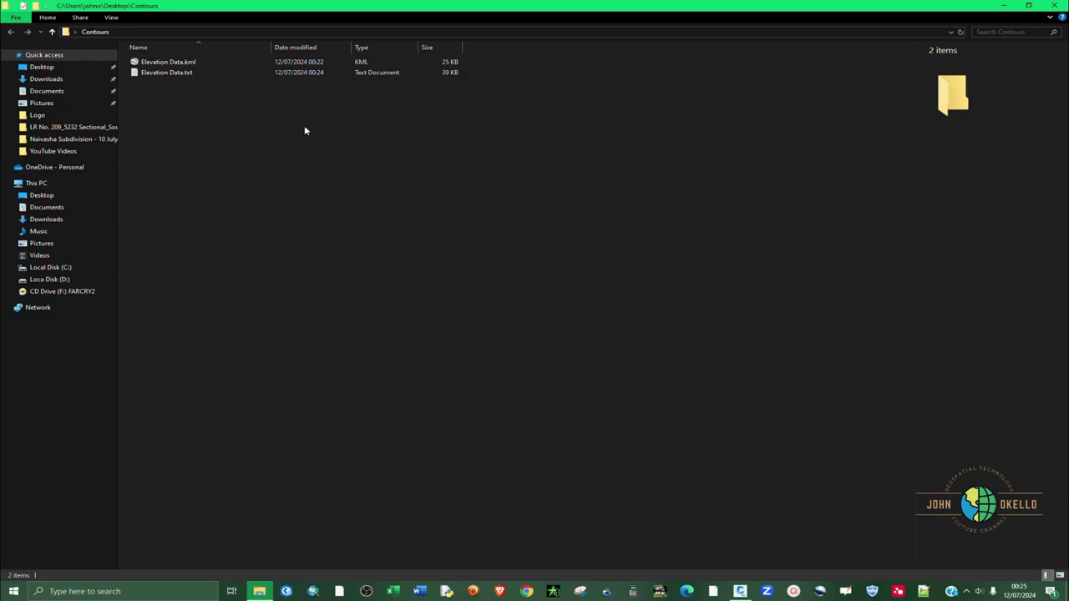
# Open Elevation Data.txt with Excel
pyautogui.click(162, 74)
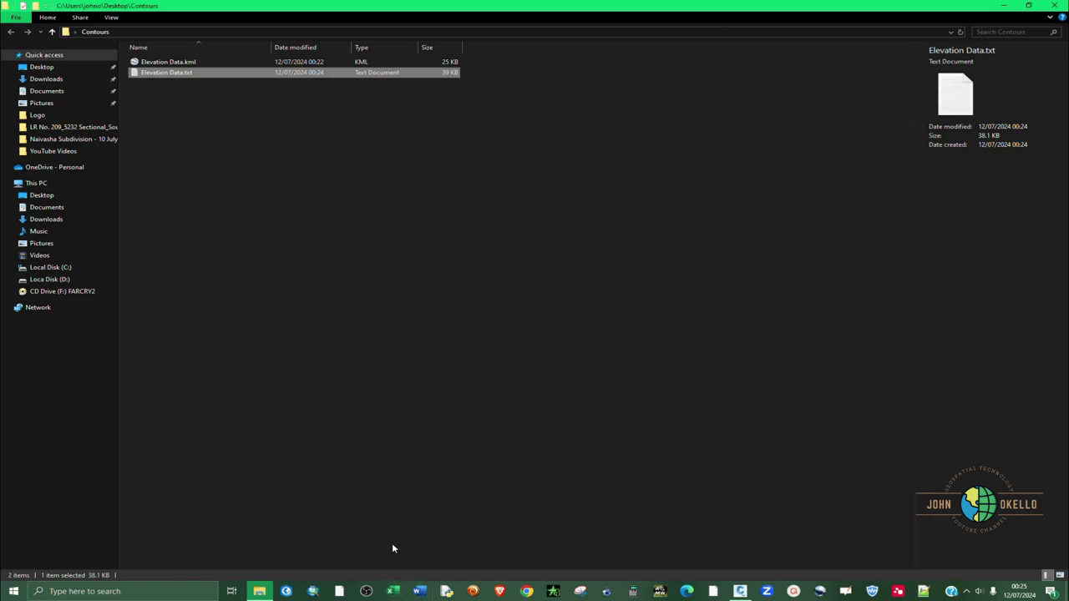
pyautogui.rightClick(172, 74)
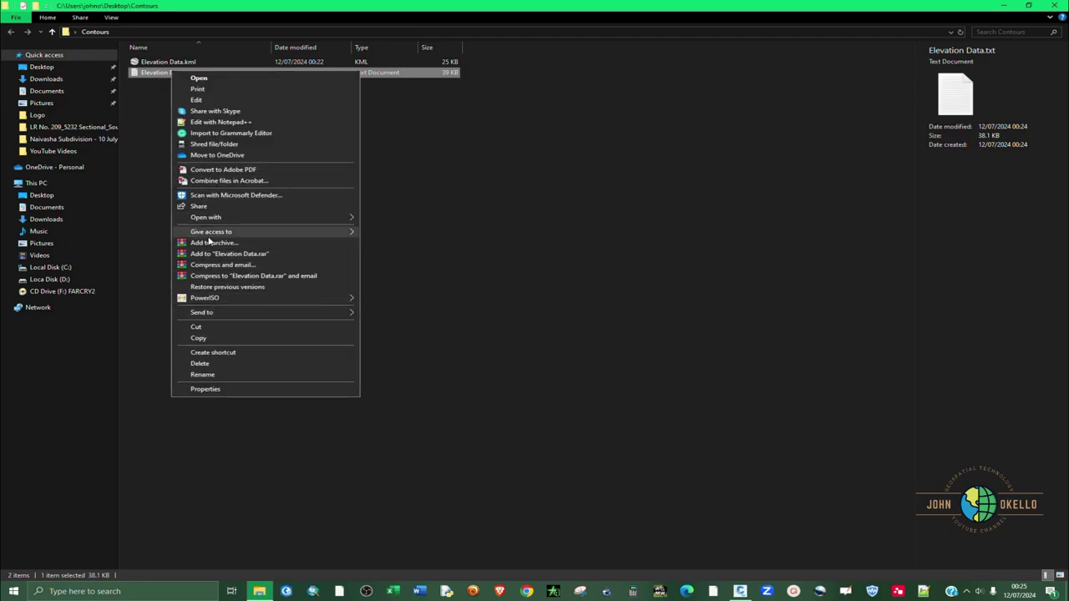
pyautogui.moveTo(219, 219)
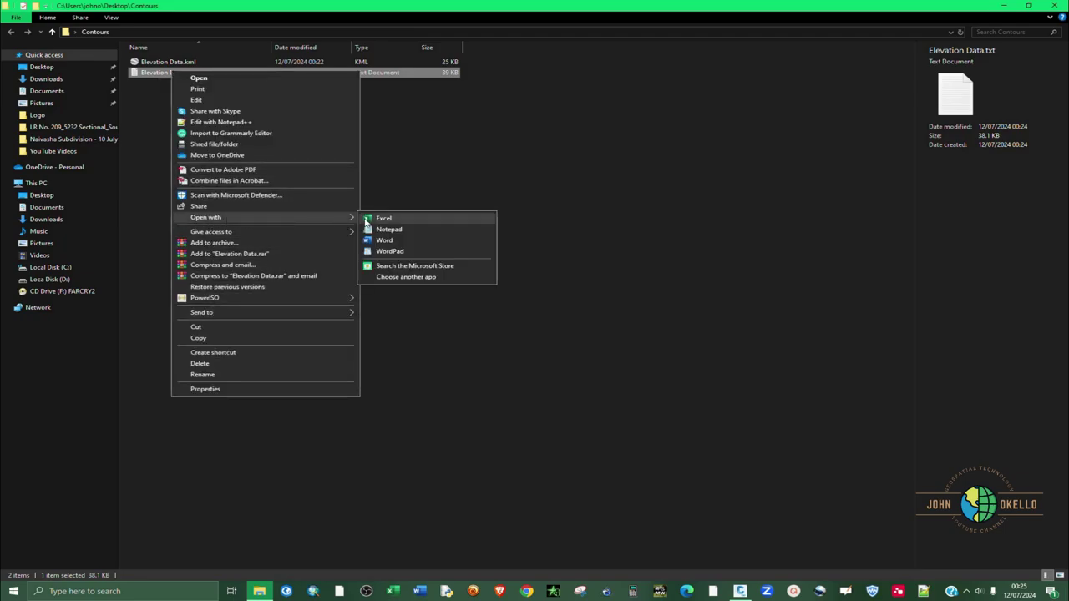
pyautogui.click(384, 219)
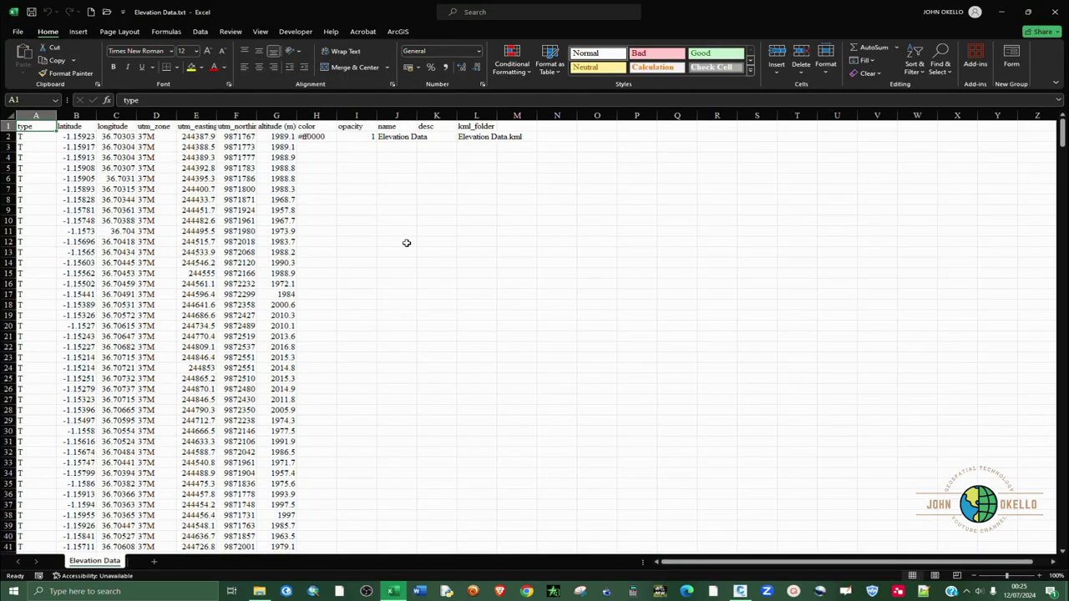
# Delete the unneeded columns A–D and H–M from the sheet
pyautogui.click(324, 116)
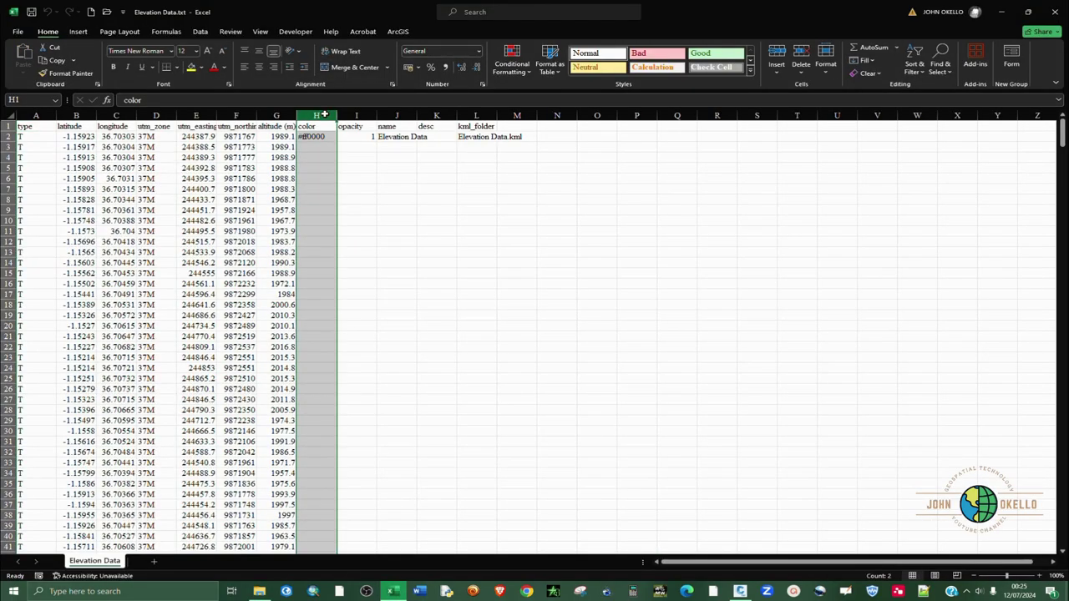
pyautogui.keyDown('shift'); pyautogui.click(517, 115); pyautogui.keyUp('shift')
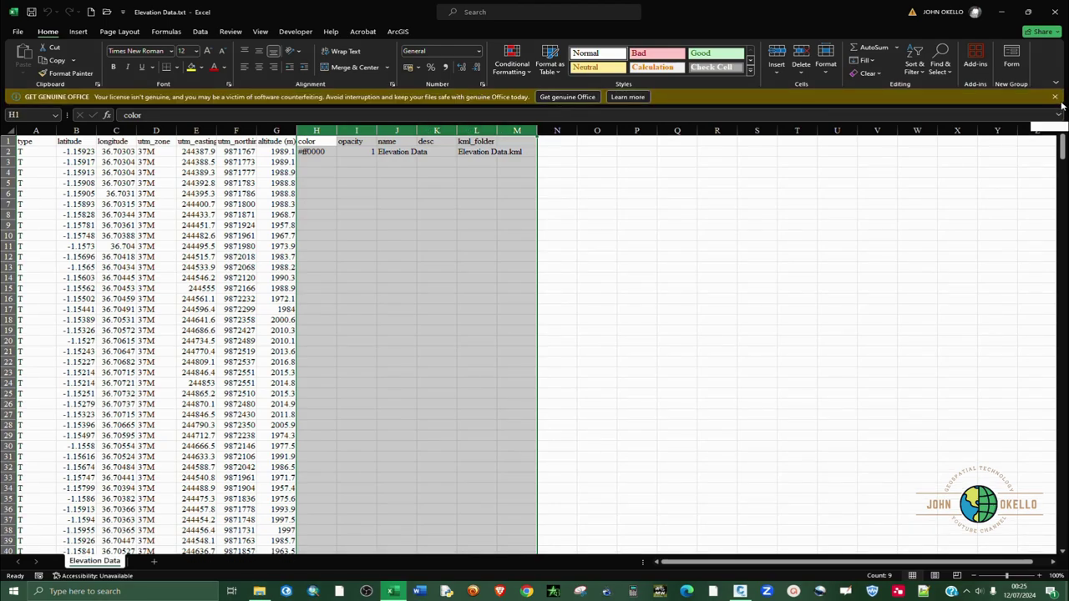
pyautogui.click(1059, 99)
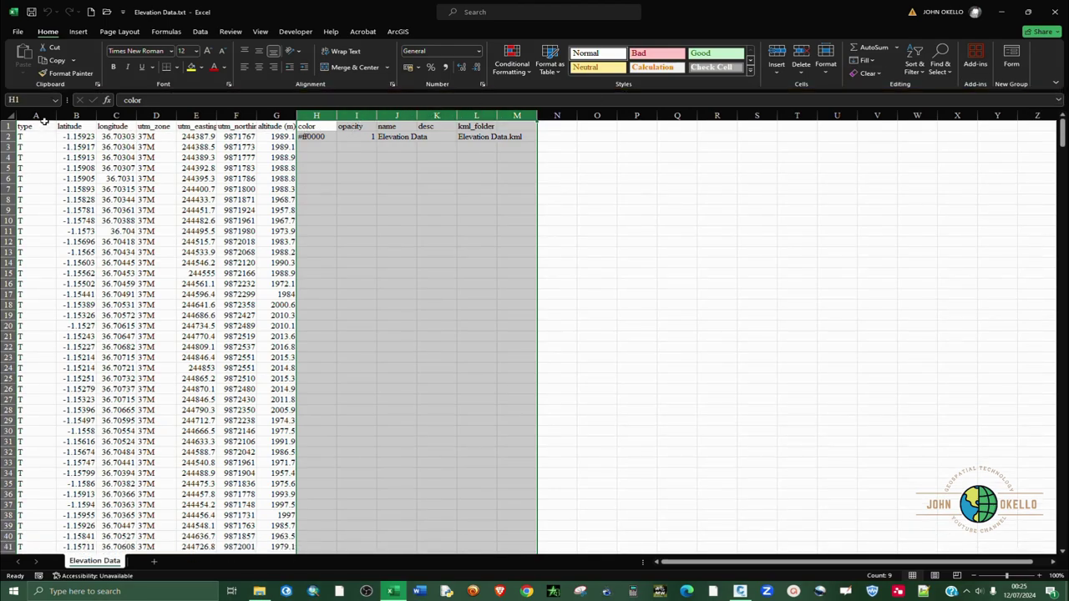
pyautogui.keyDown('ctrl'); pyautogui.moveTo(46, 115); pyautogui.dragTo(157, 115); pyautogui.keyUp('ctrl')
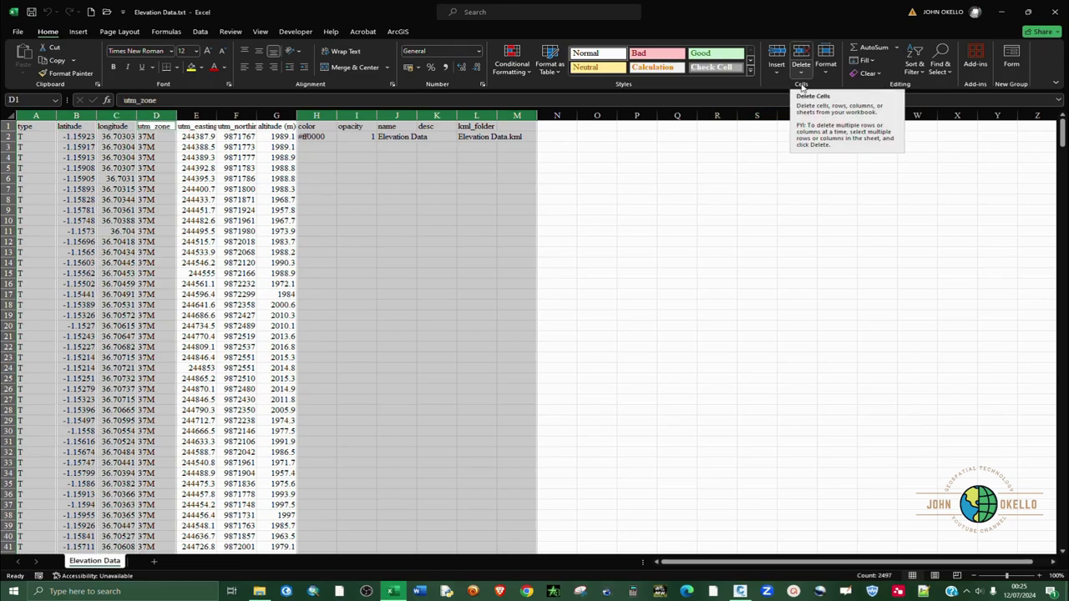
pyautogui.click(800, 53)
pyautogui.click(276, 188)
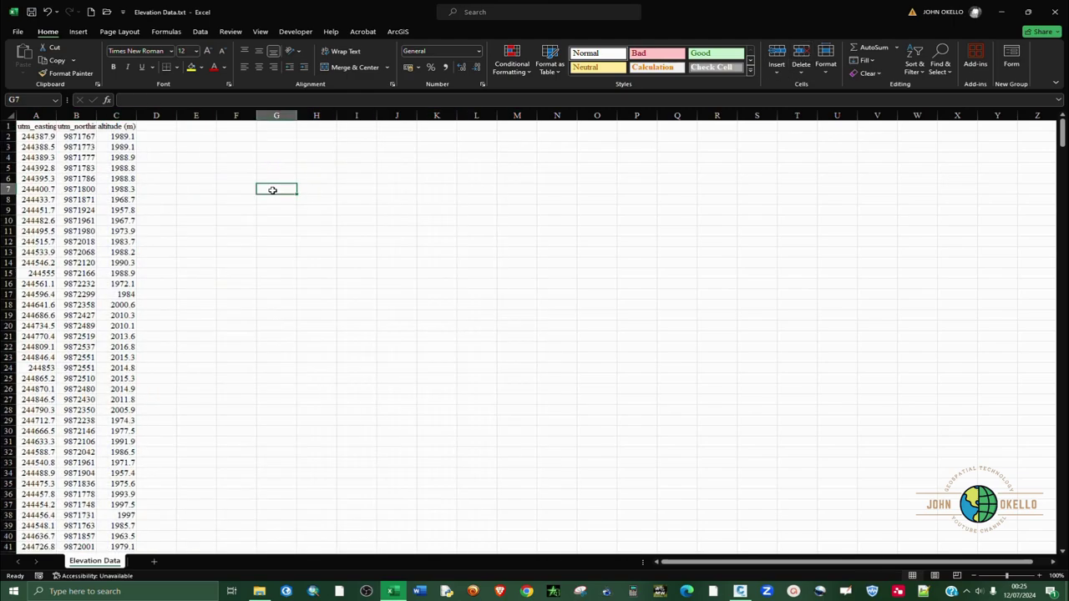
# Insert two blank columns at column A ahead of the data
pyautogui.click(34, 116)
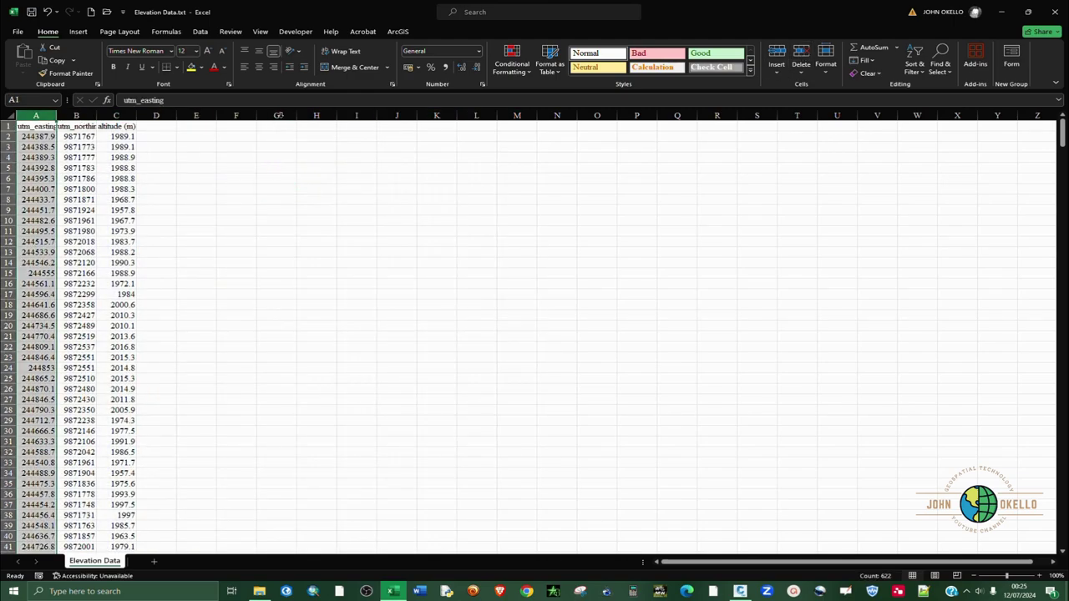
pyautogui.click(777, 53)
pyautogui.click(777, 54)
pyautogui.click(346, 270)
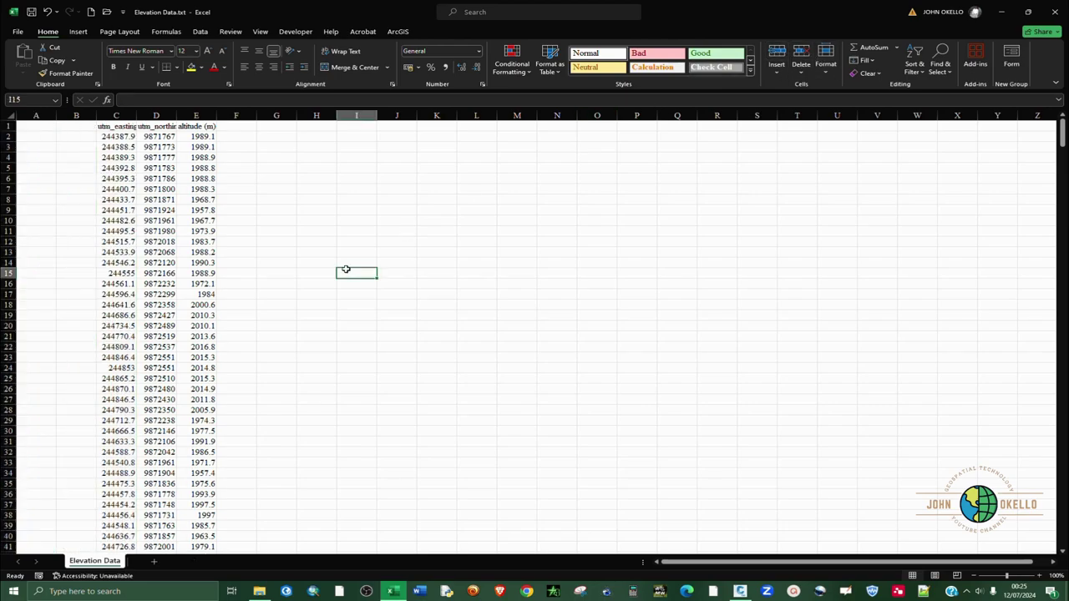
# Move the utm_northing column ahead of utm_easting and delete the leftover empty column D
pyautogui.click(155, 126)
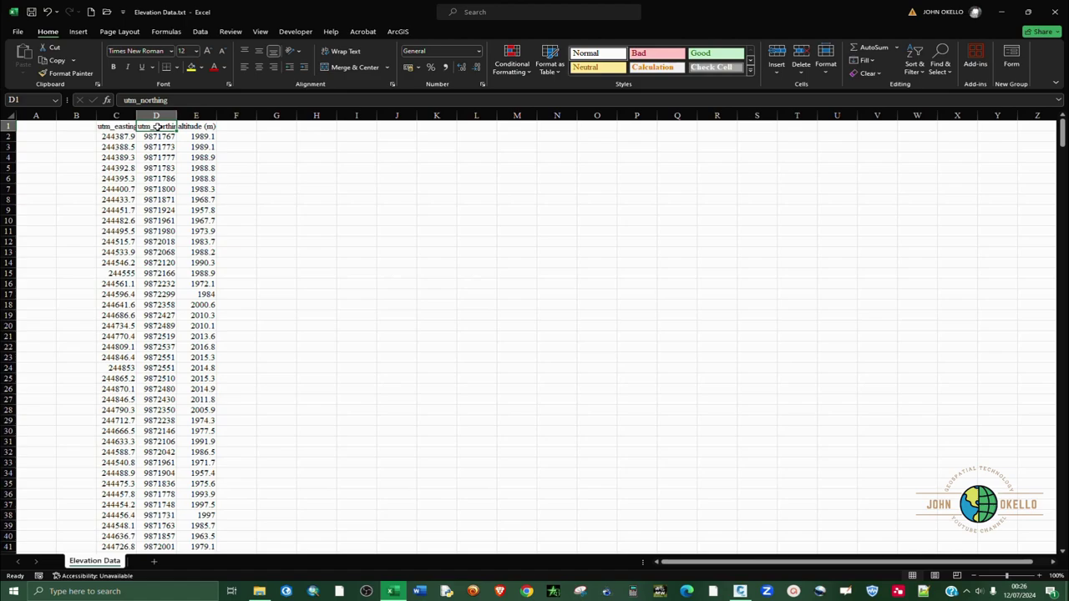
pyautogui.hotkey('ctrl', 'shift', 'Down')
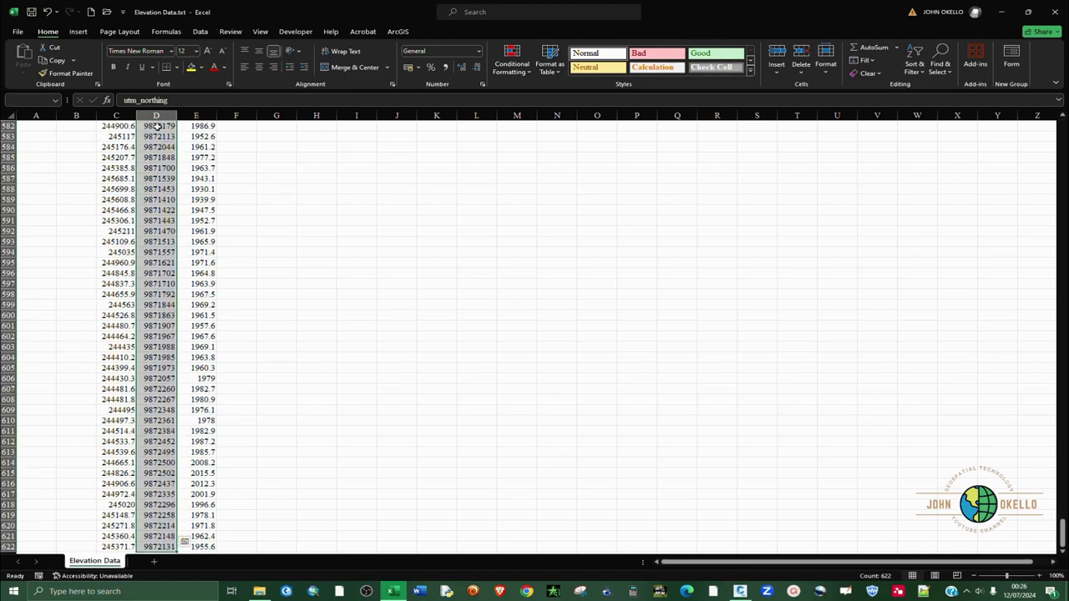
pyautogui.scroll(20, 167, 136)
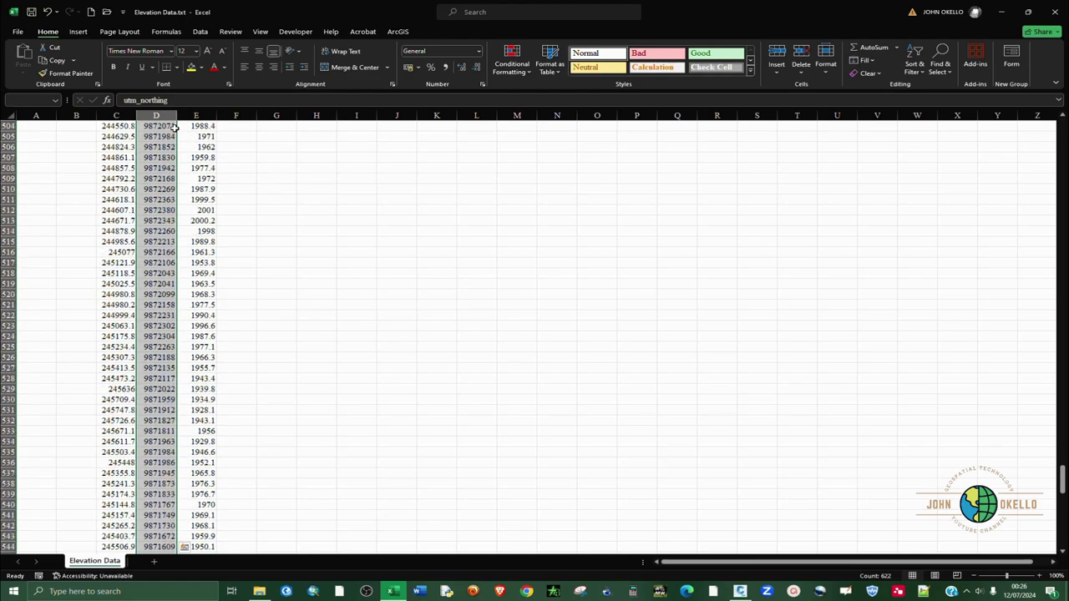
pyautogui.scroll(20, 175, 123)
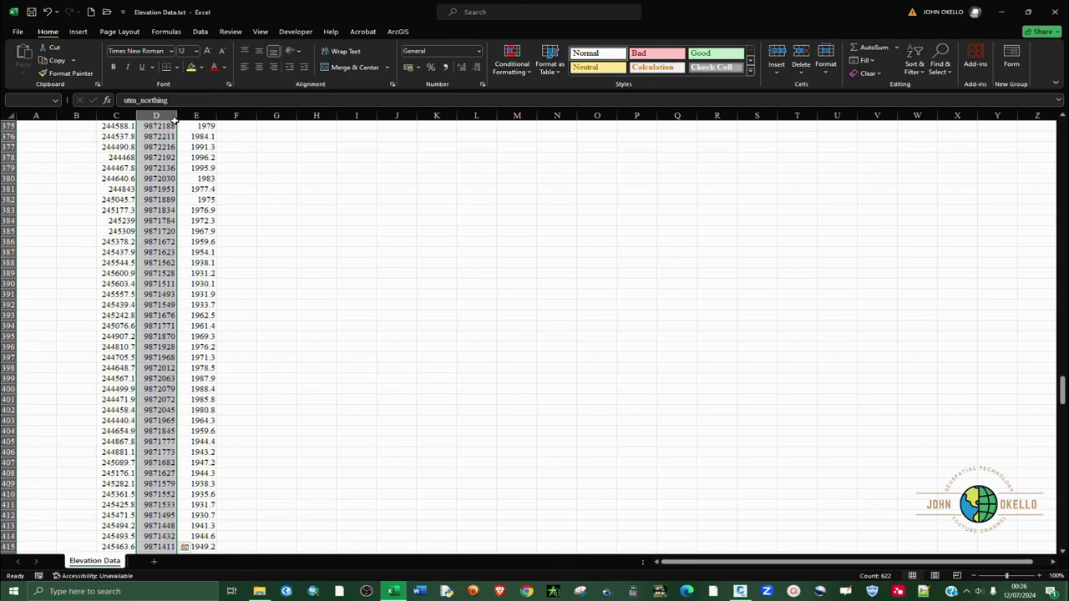
pyautogui.moveTo(1062, 383); pyautogui.dragTo(1062, 121)
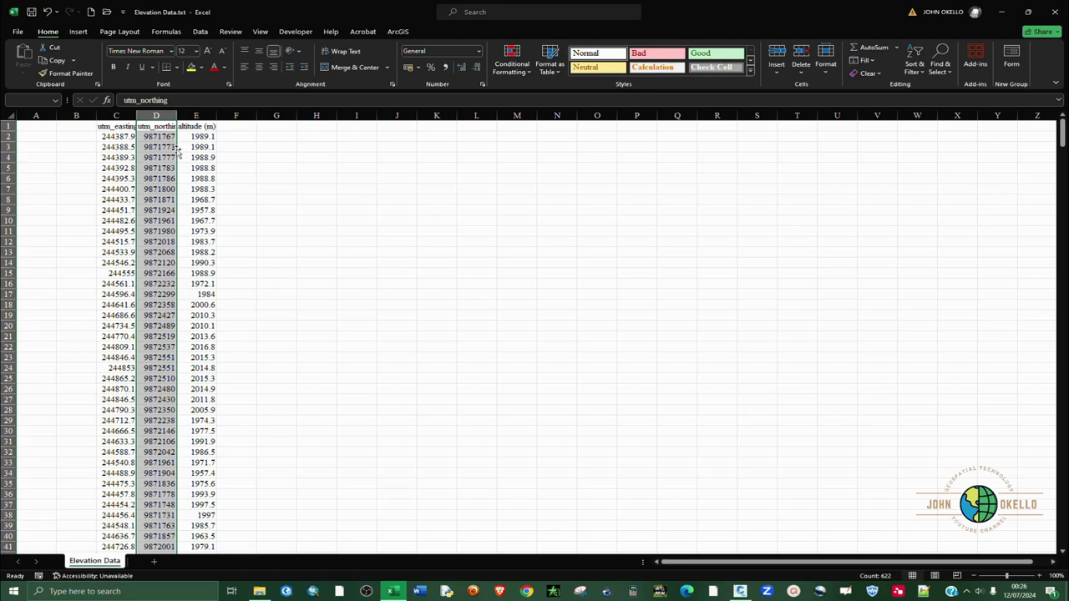
pyautogui.moveTo(177, 149)
pyautogui.mouseDown()
pyautogui.moveTo(374, 126)
pyautogui.moveTo(170, 152)
pyautogui.mouseUp()
pyautogui.rightClick(167, 153)
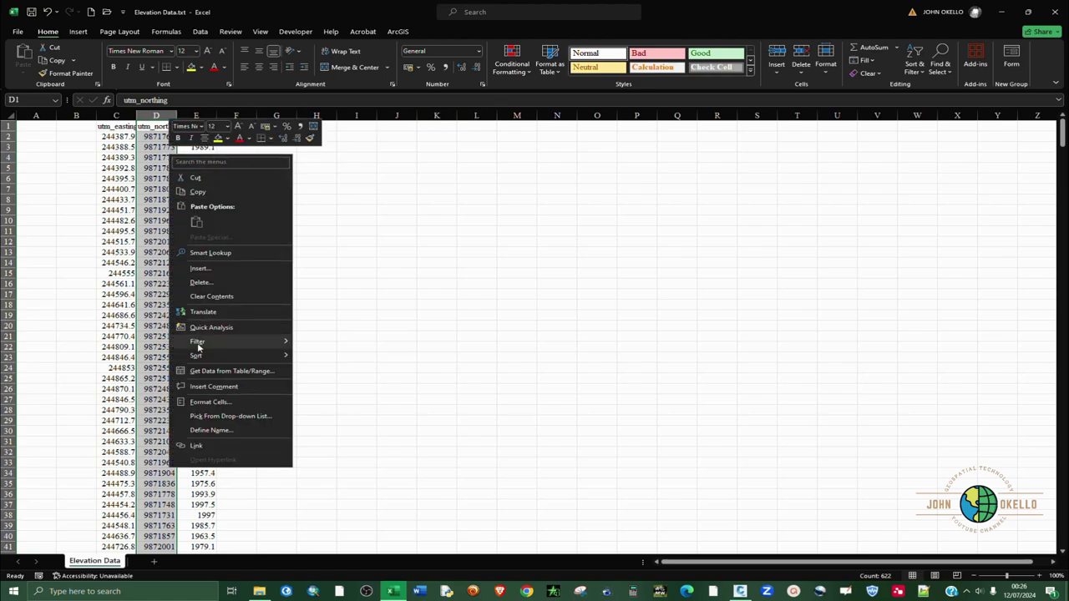
pyautogui.click(197, 178)
pyautogui.click(74, 127)
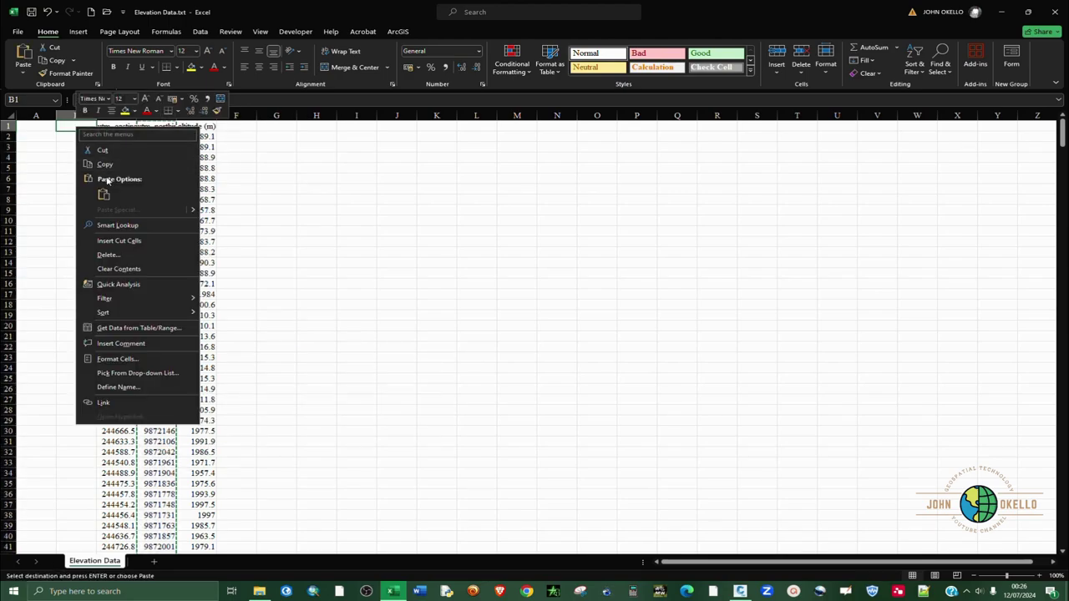
pyautogui.click(119, 241)
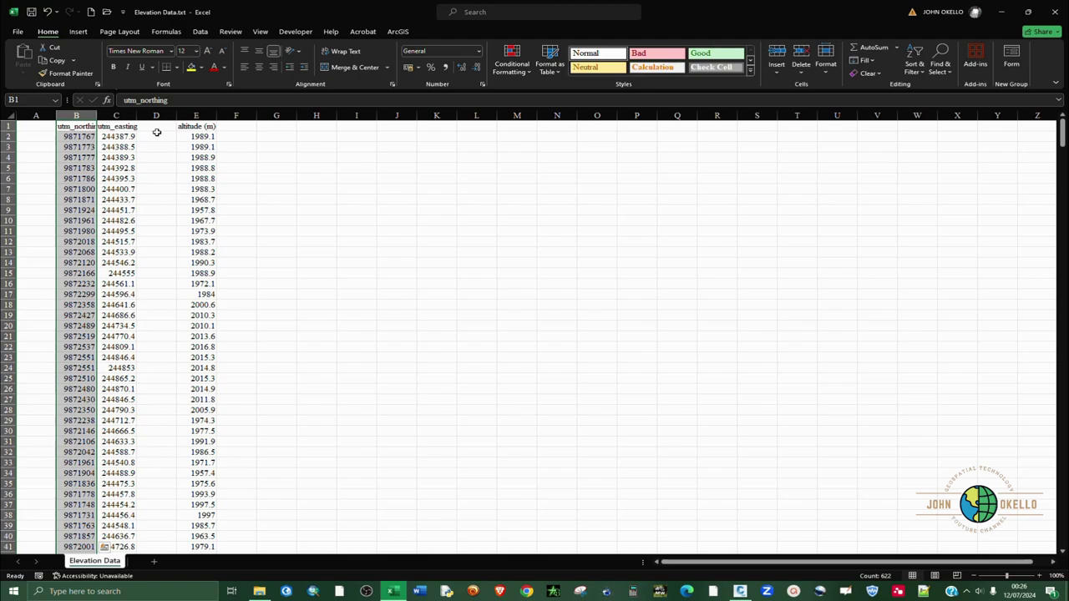
pyautogui.click(156, 116)
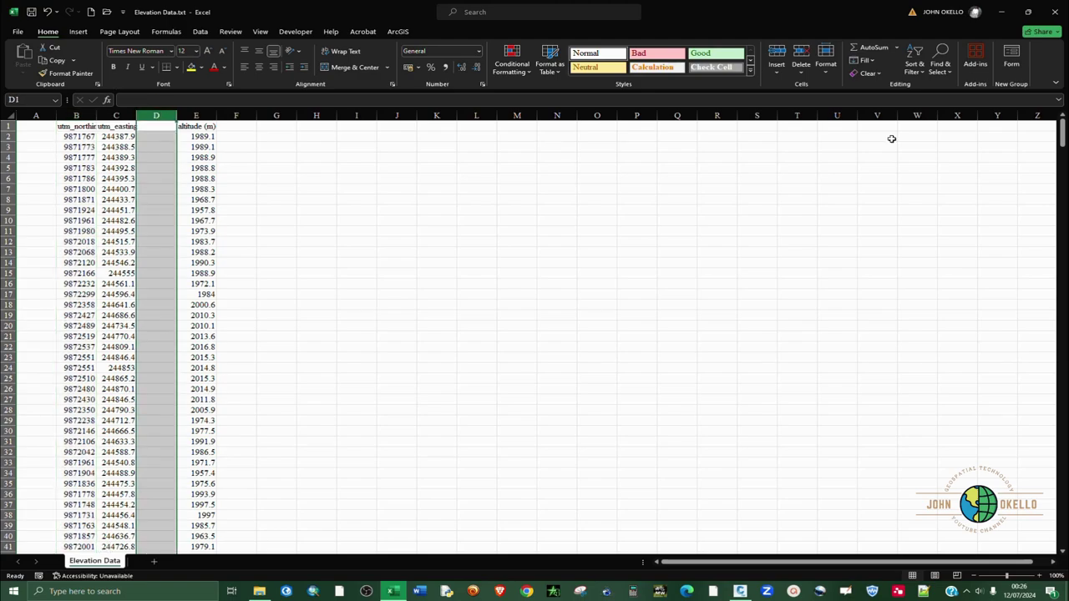
pyautogui.click(799, 51)
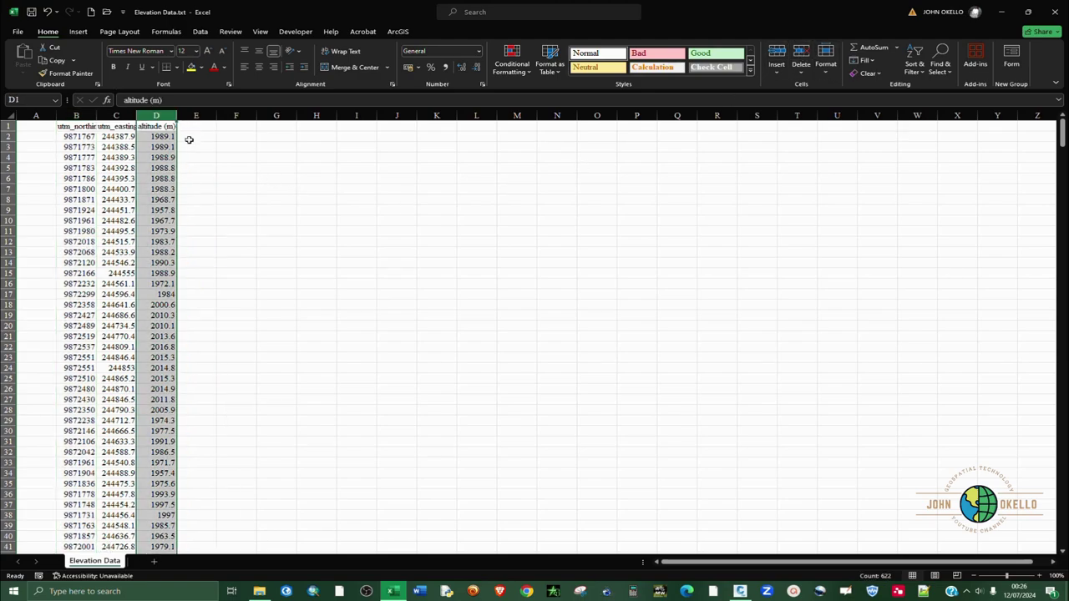
pyautogui.click(37, 134)
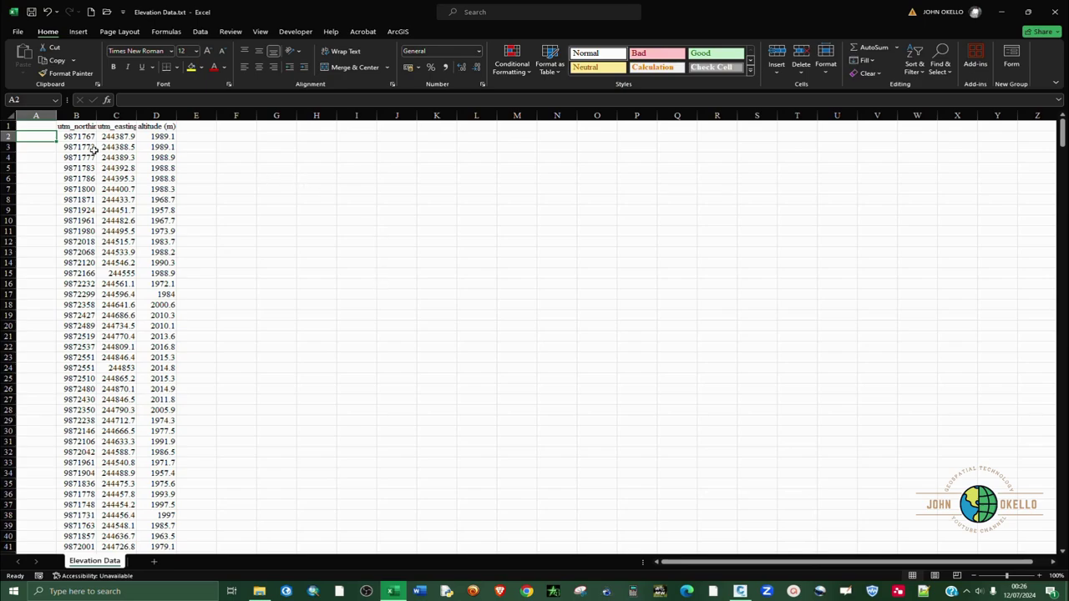
# Verify A1 and E1 are empty with utm_northing, utm_easting, altitude (m) in B1–D1
pyautogui.click(305, 189)
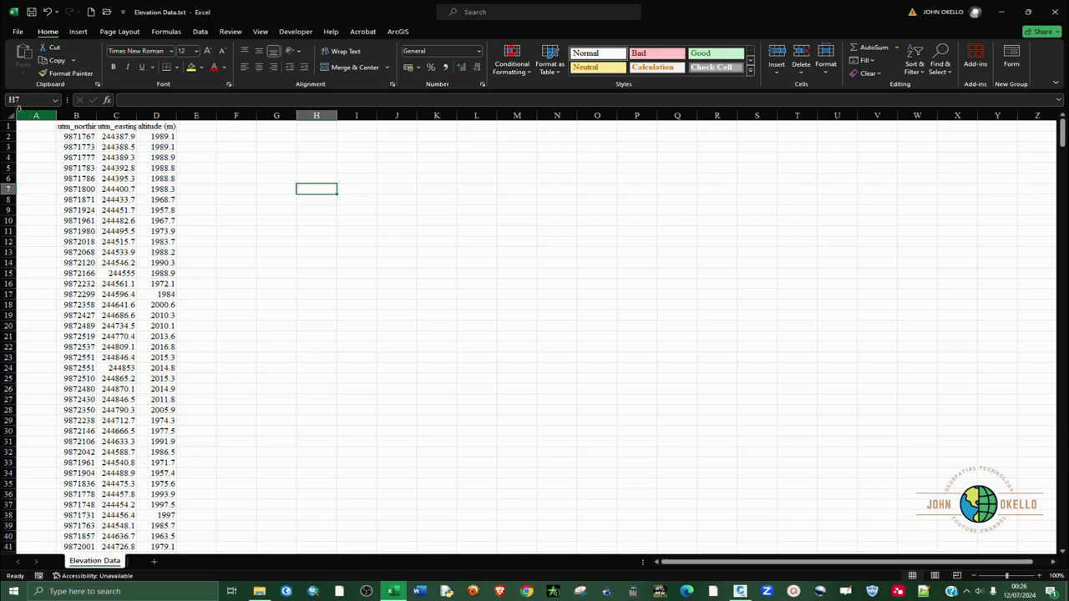
pyautogui.click(33, 125)
pyautogui.click(79, 126)
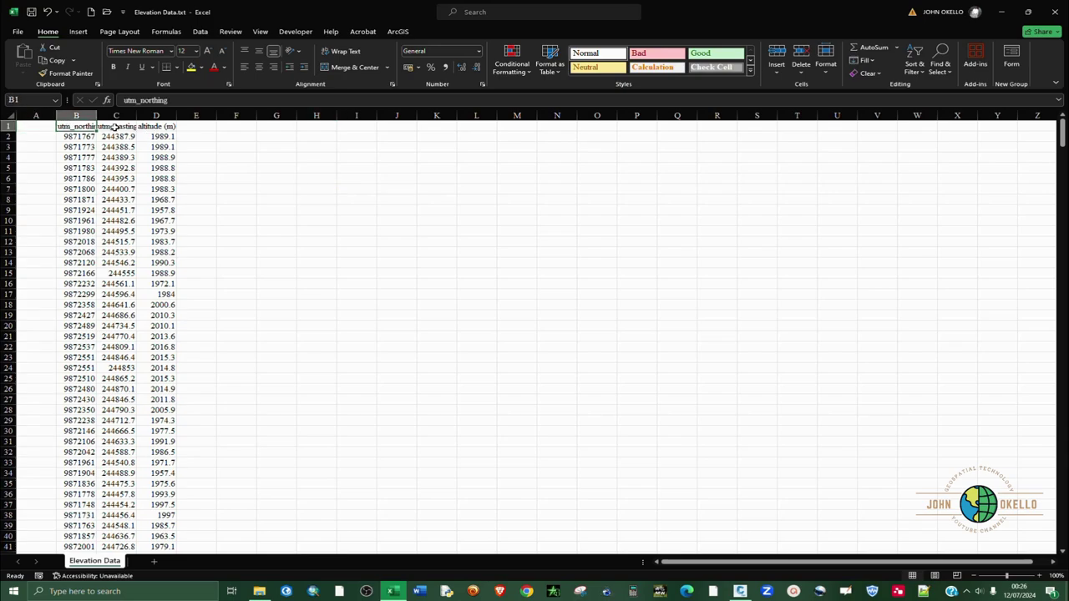
pyautogui.click(116, 126)
pyautogui.click(156, 126)
pyautogui.click(195, 126)
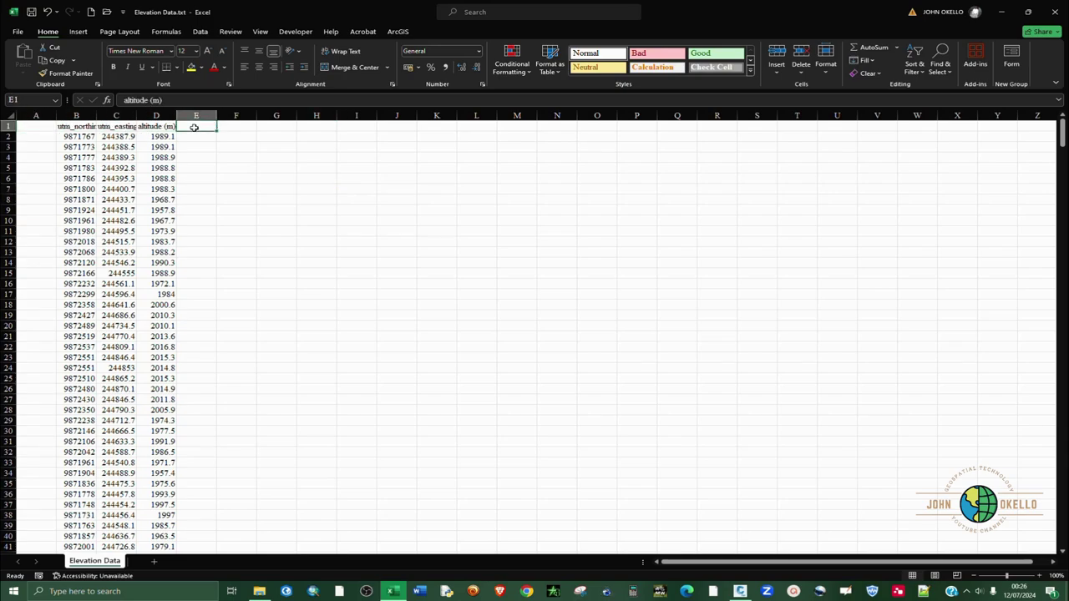
pyautogui.click(40, 126)
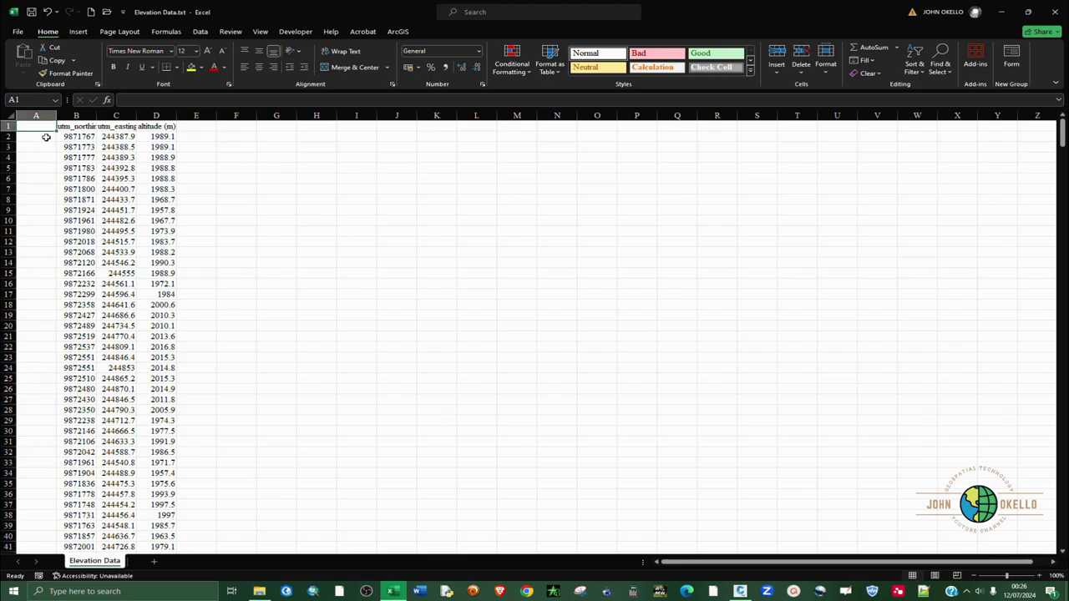
# Autofit and centre columns B–D and format them as Number with two decimals
pyautogui.moveTo(86, 117); pyautogui.dragTo(156, 117)
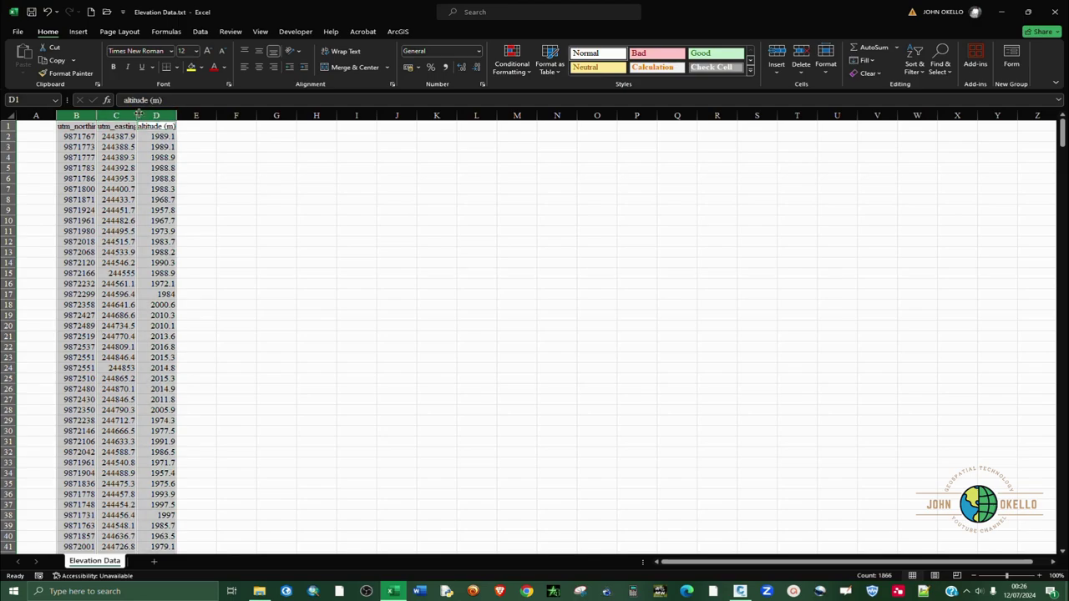
pyautogui.doubleClick(176, 115)
pyautogui.click(243, 199)
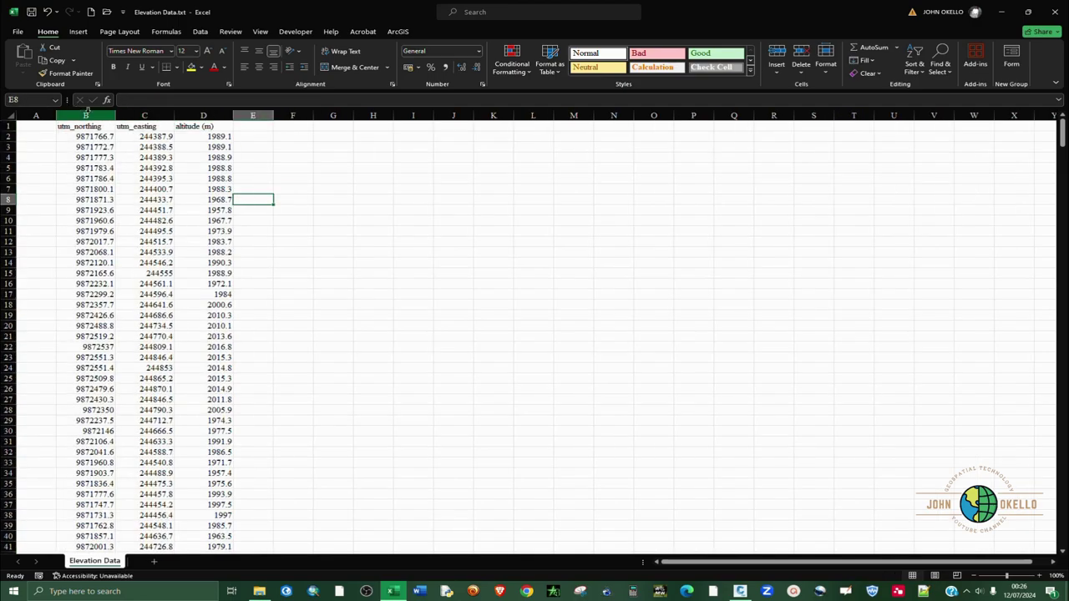
pyautogui.moveTo(87, 114); pyautogui.dragTo(205, 115)
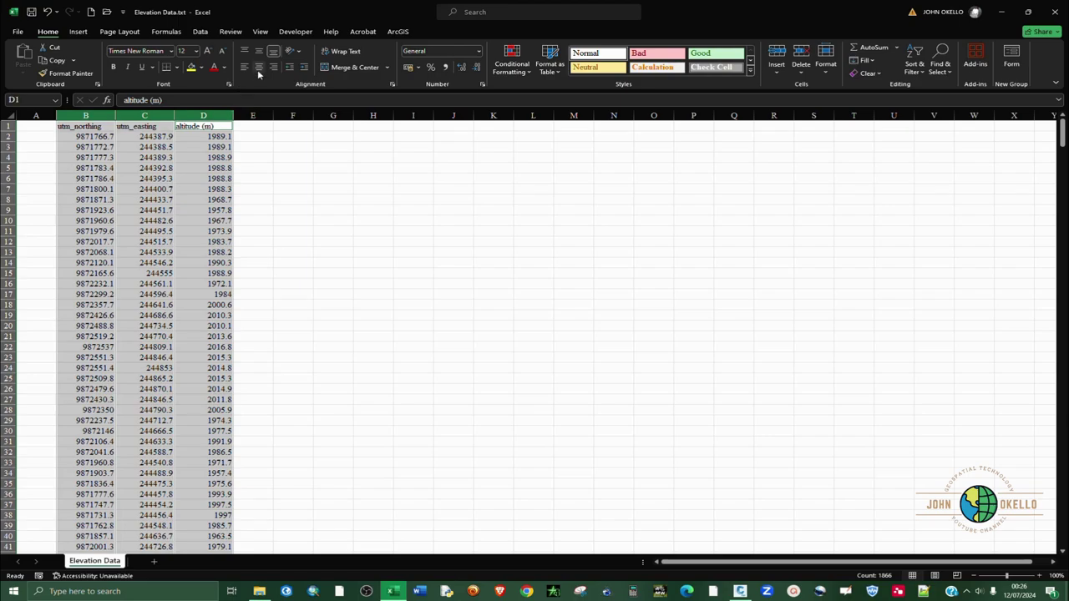
pyautogui.click(259, 67)
pyautogui.rightClick(155, 150)
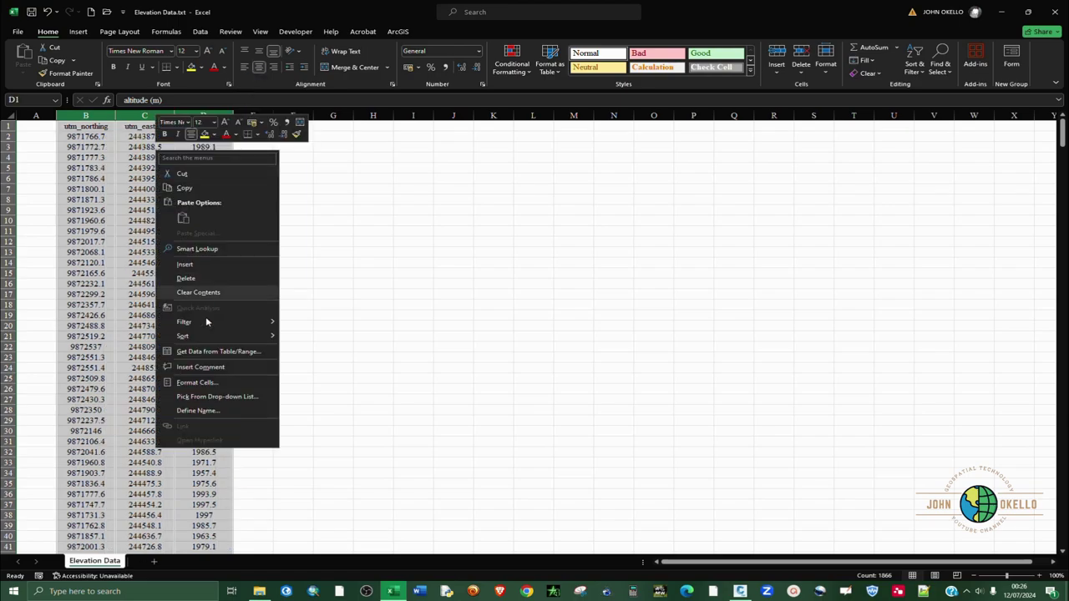
pyautogui.click(203, 388)
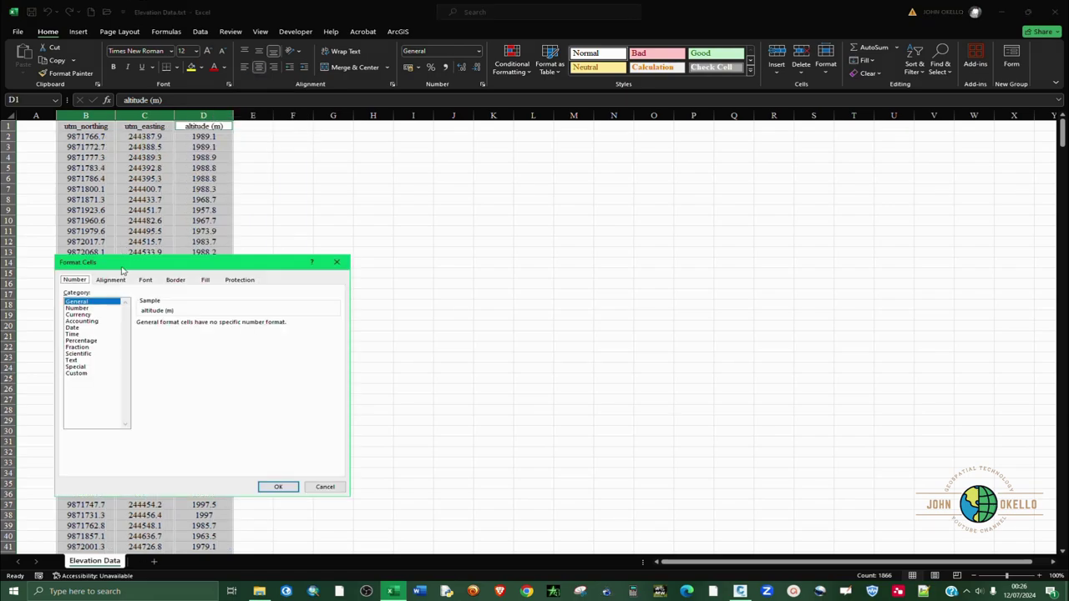
pyautogui.click(79, 308)
pyautogui.click(278, 486)
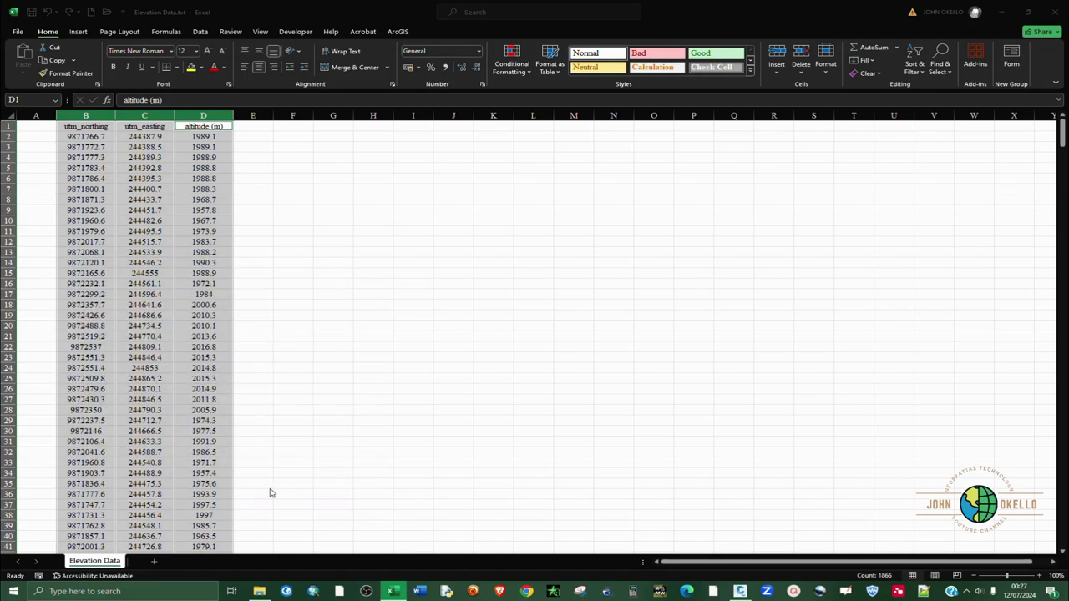
pyautogui.click(327, 293)
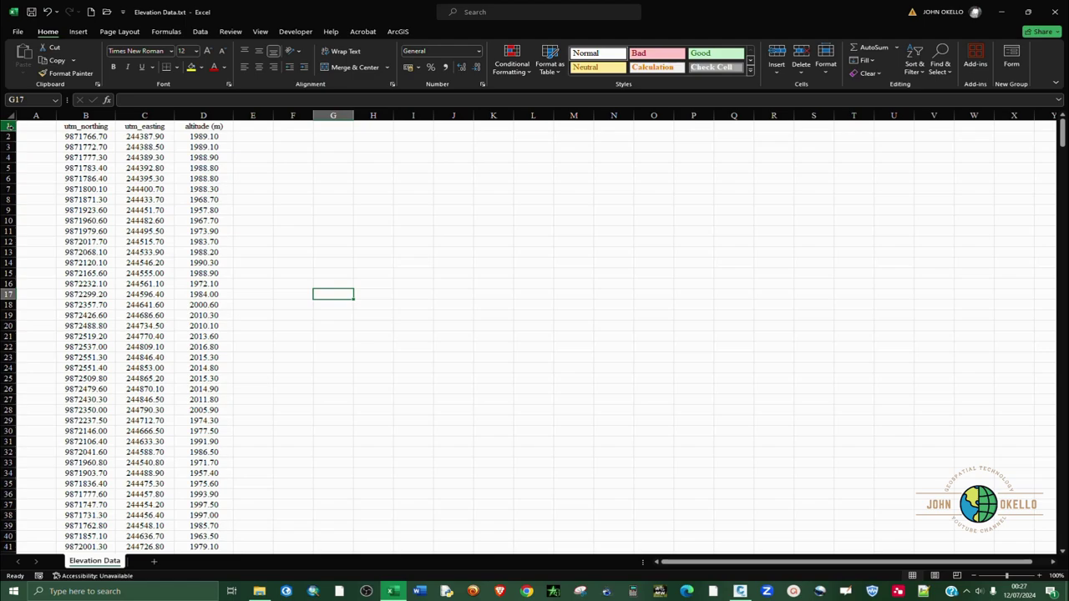
pyautogui.click(40, 127)
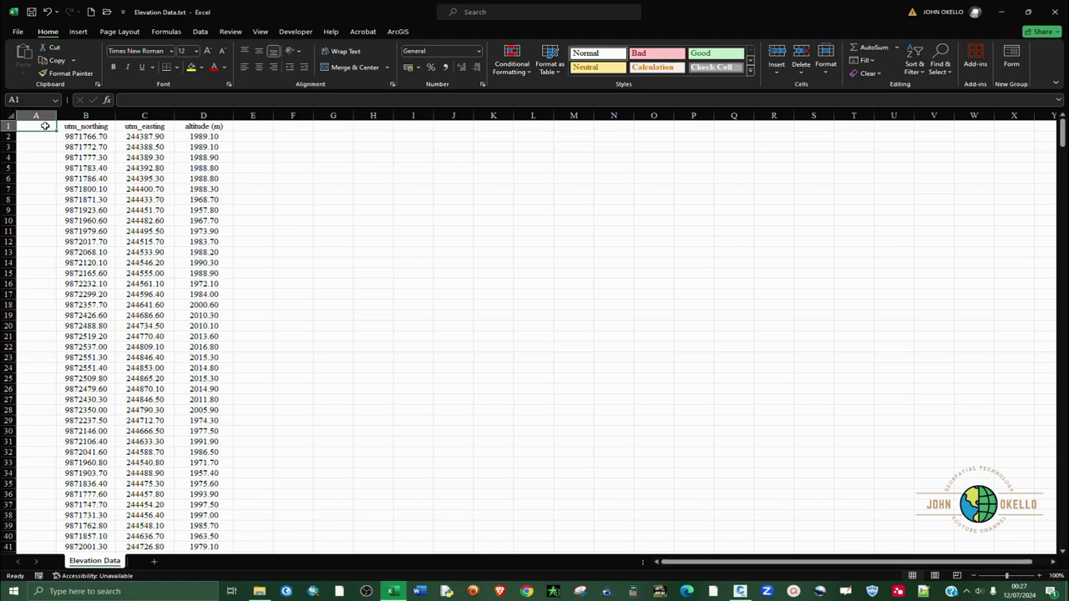
# Add a 'pt no' header in A1 and fill point numbers 1, 2, 3… down the column
pyautogui.write('pt no')
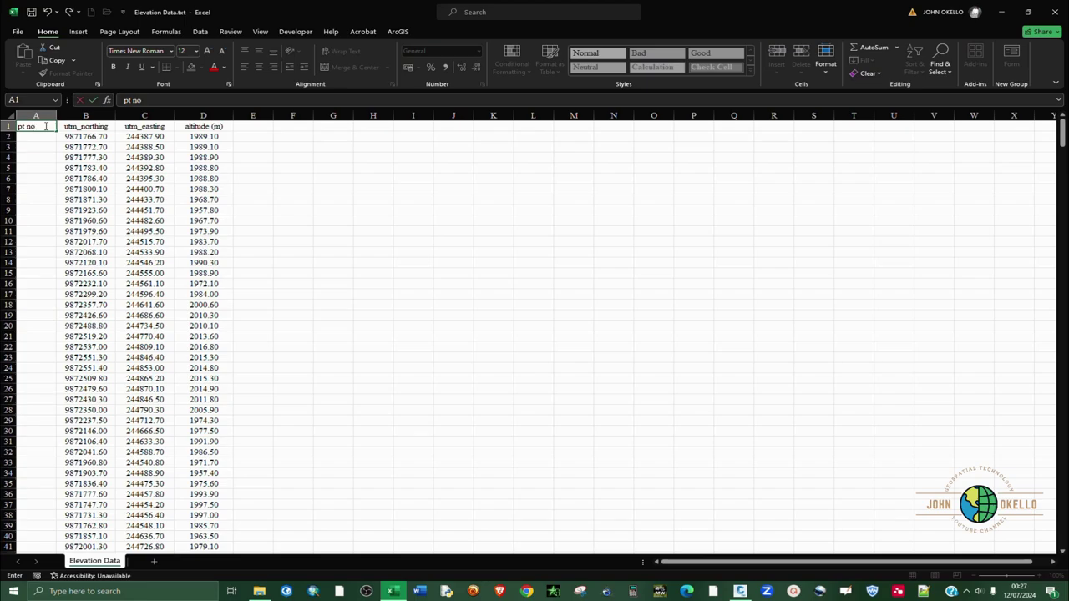
pyautogui.press('Return')
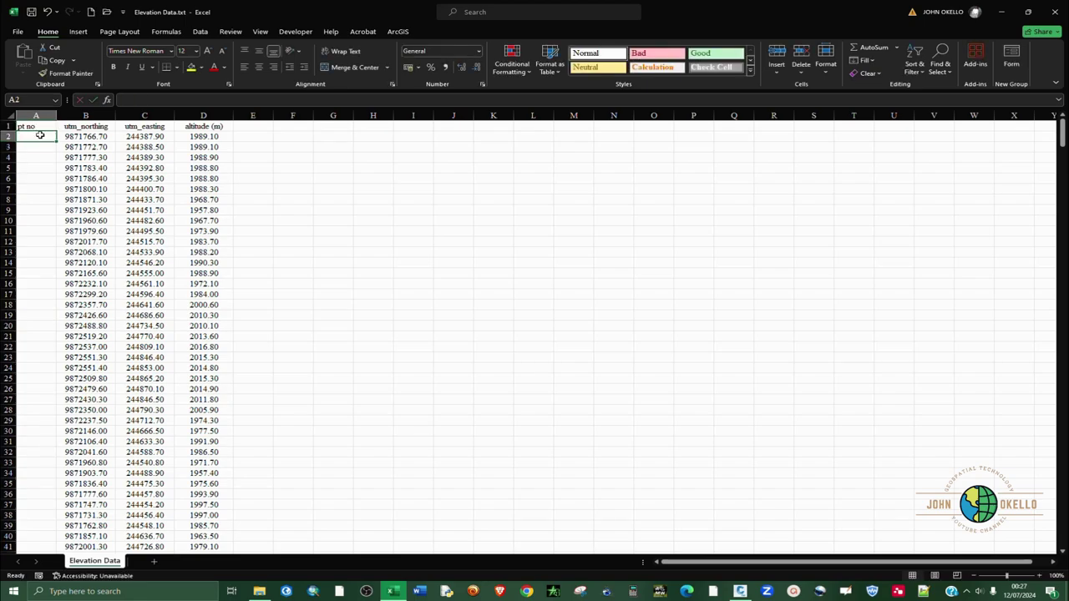
pyautogui.write('1')
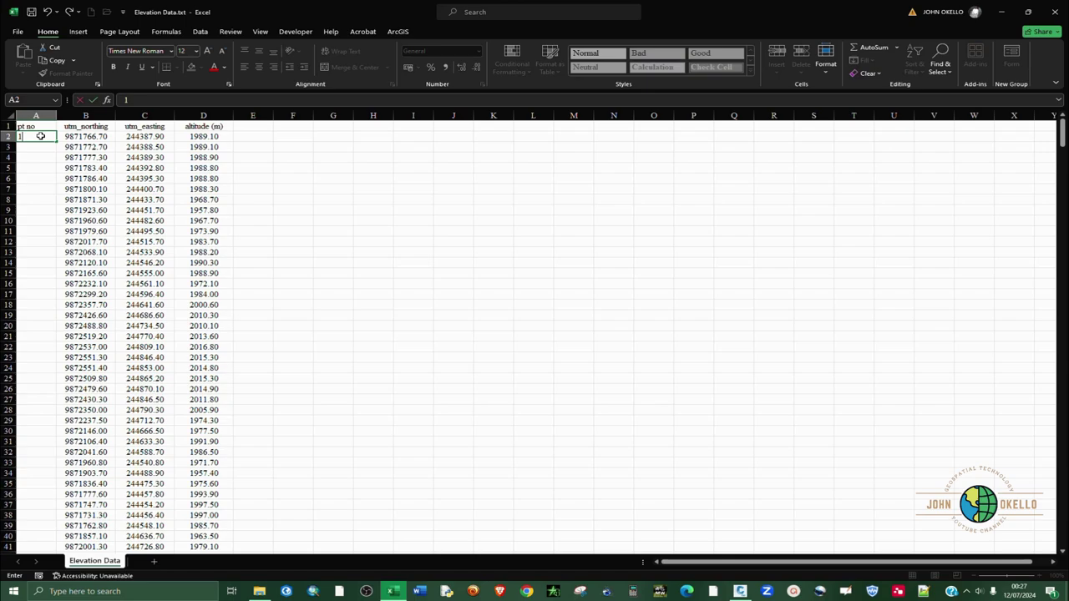
pyautogui.press('Return')
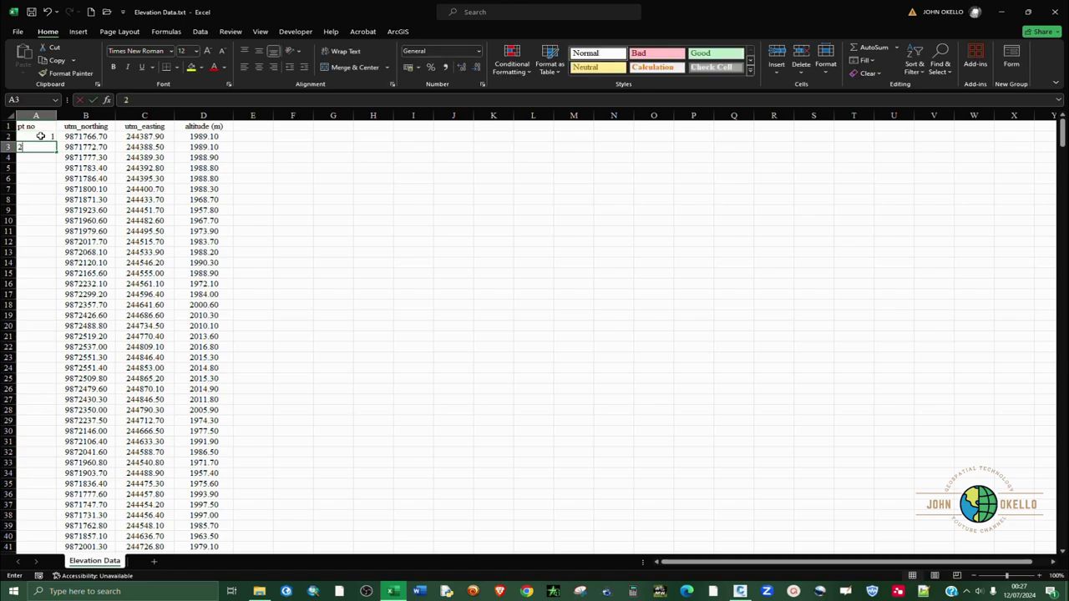
pyautogui.write('2')
pyautogui.click(35, 139)
pyautogui.moveTo(35, 142); pyautogui.dragTo(35, 147)
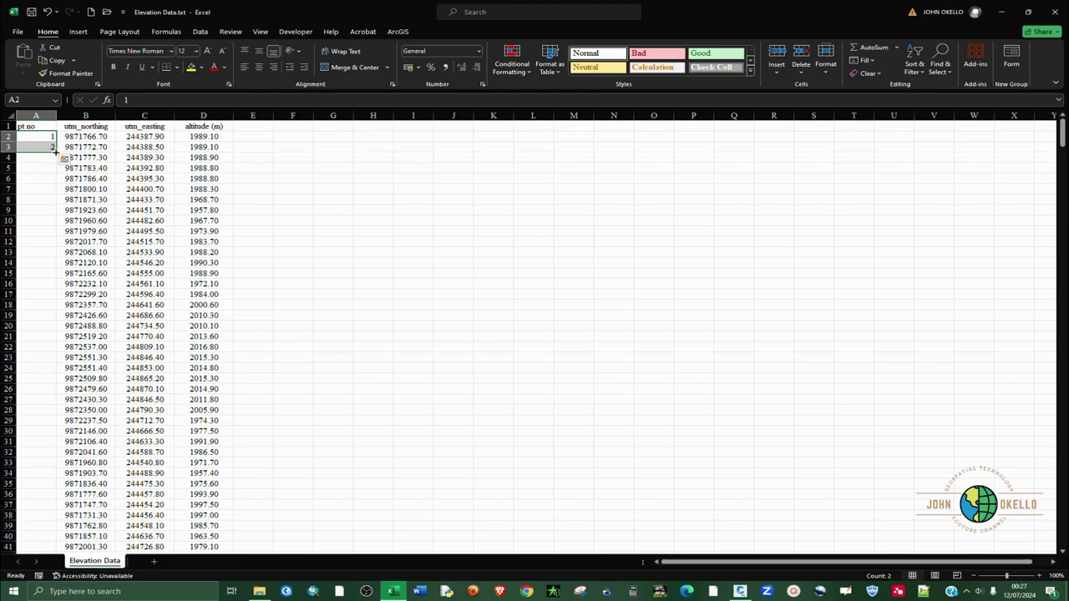
pyautogui.doubleClick(56, 152)
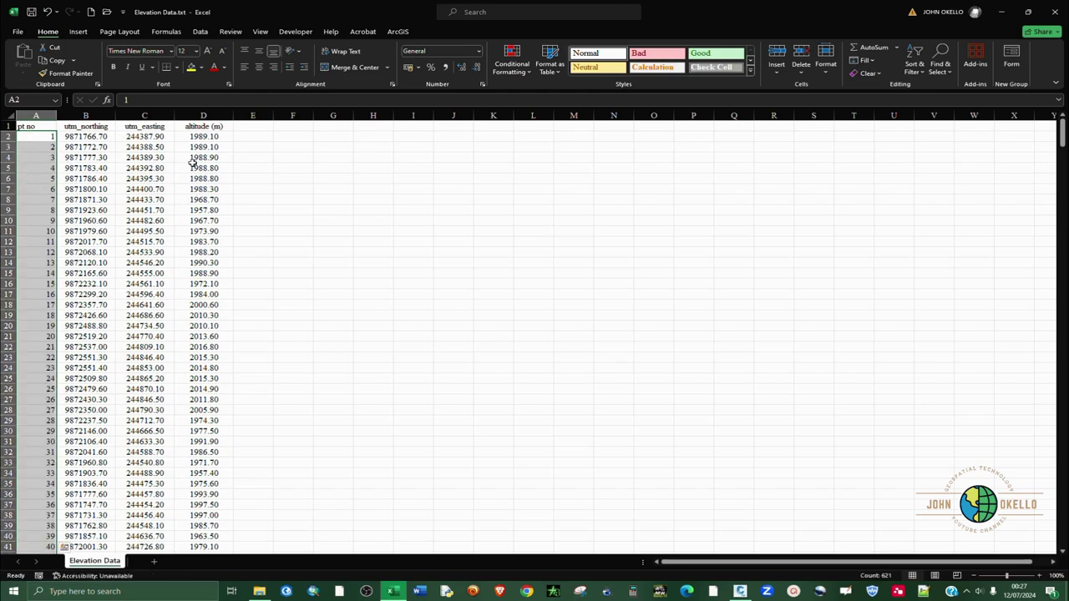
# Add a Desc header in E1 and fill pt1, pt2, pt3… down beside the altitudes
pyautogui.click(254, 125)
pyautogui.write('Desc')
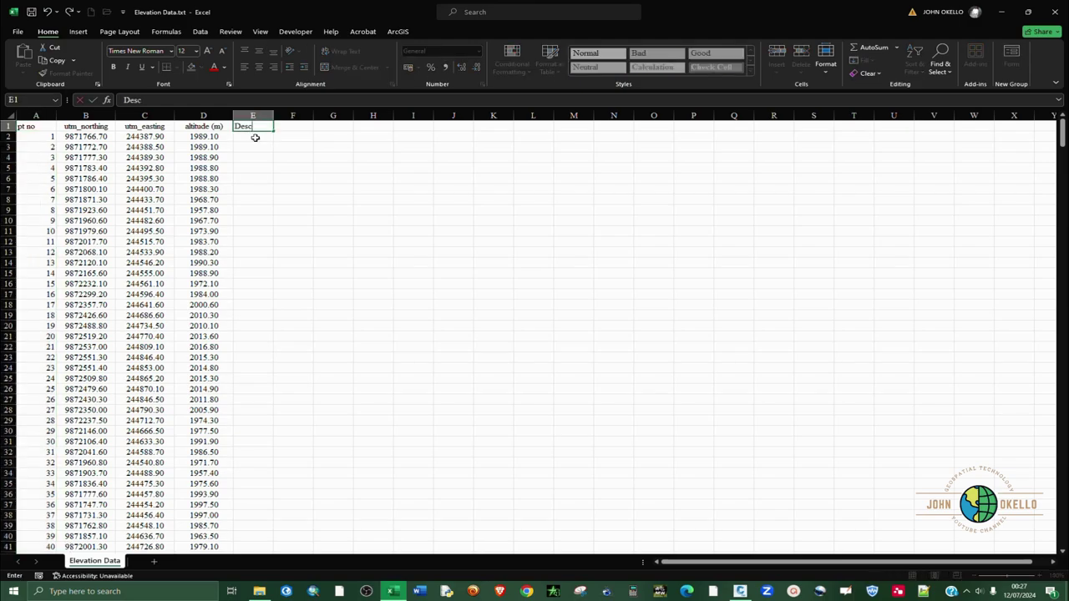
pyautogui.click(258, 137)
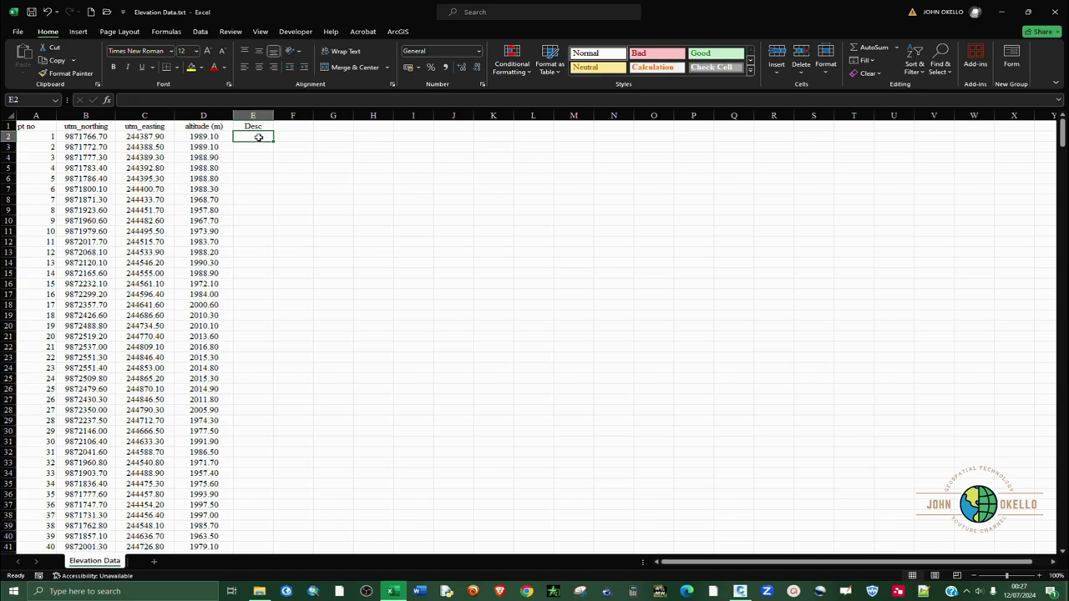
pyautogui.write('pt1')
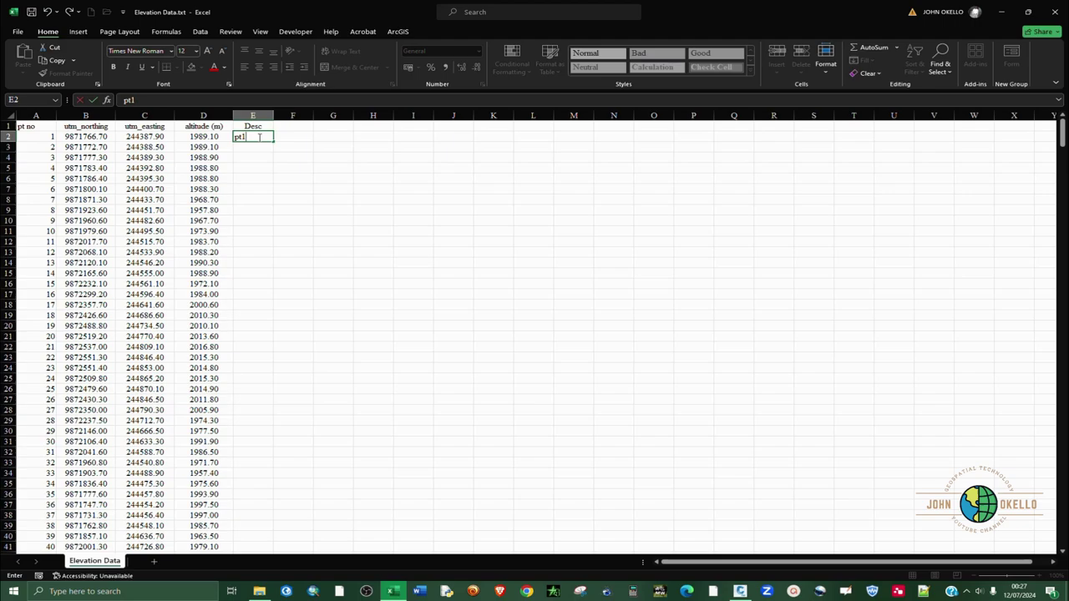
pyautogui.press('Return')
pyautogui.write('pt1')
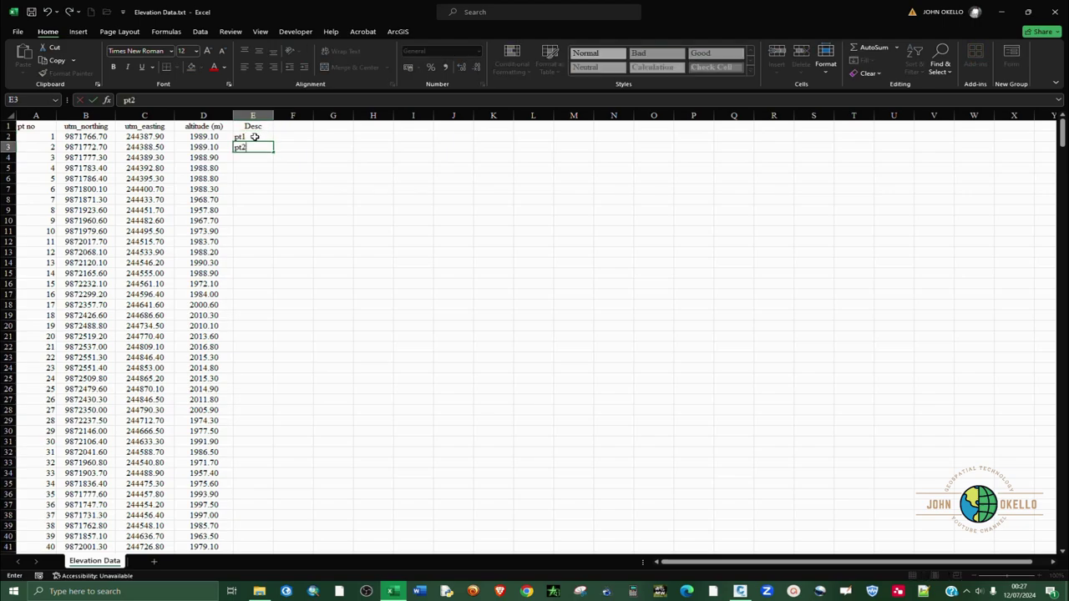
pyautogui.moveTo(255, 136); pyautogui.dragTo(255, 149)
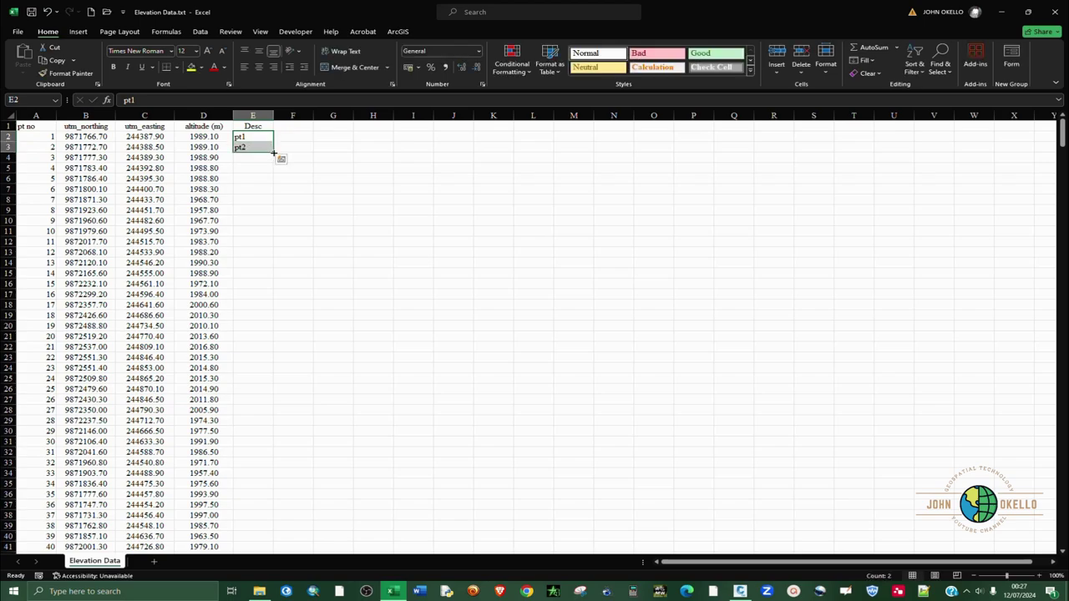
pyautogui.doubleClick(272, 151)
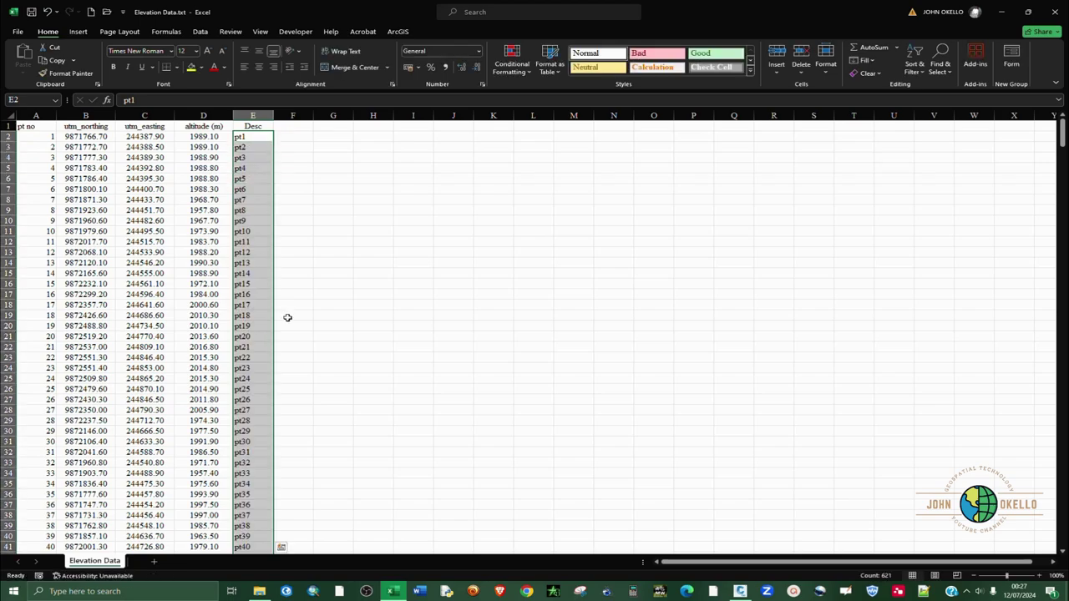
pyautogui.scroll(-15, 289, 316)
pyautogui.scroll(15, 291, 313)
pyautogui.click(10, 126)
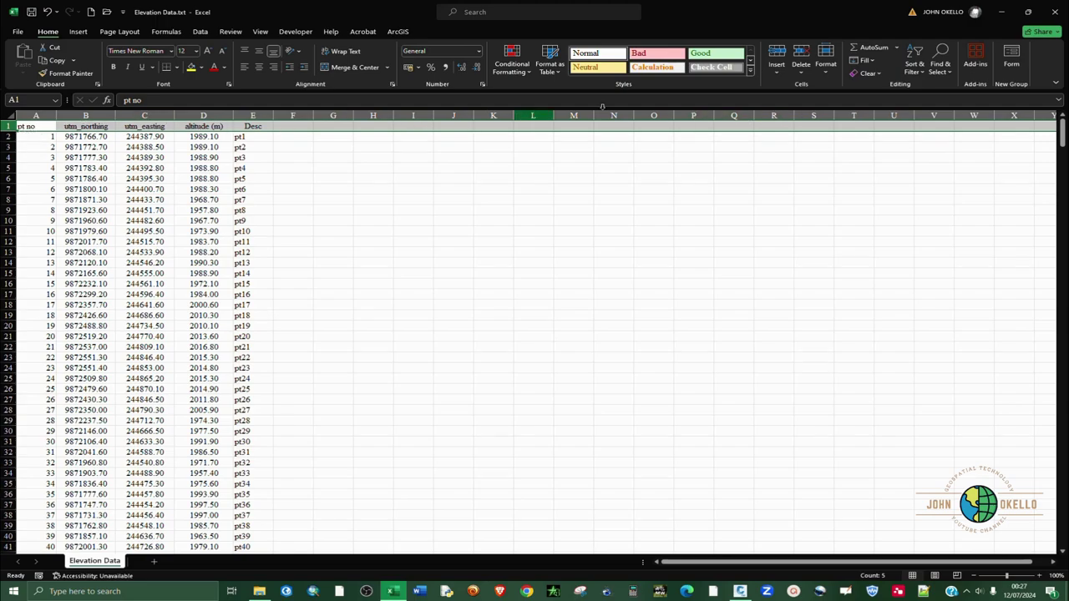
# Delete row 1 and save the sheet as CSV (Comma delimited) Elevation Data.csv in Contours
pyautogui.click(801, 54)
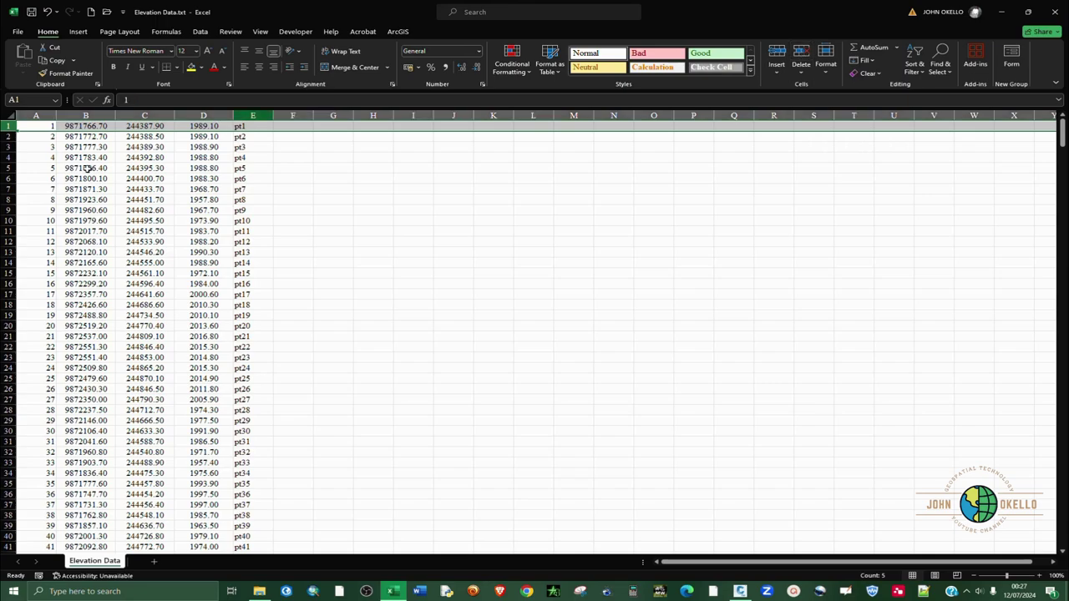
pyautogui.click(15, 32)
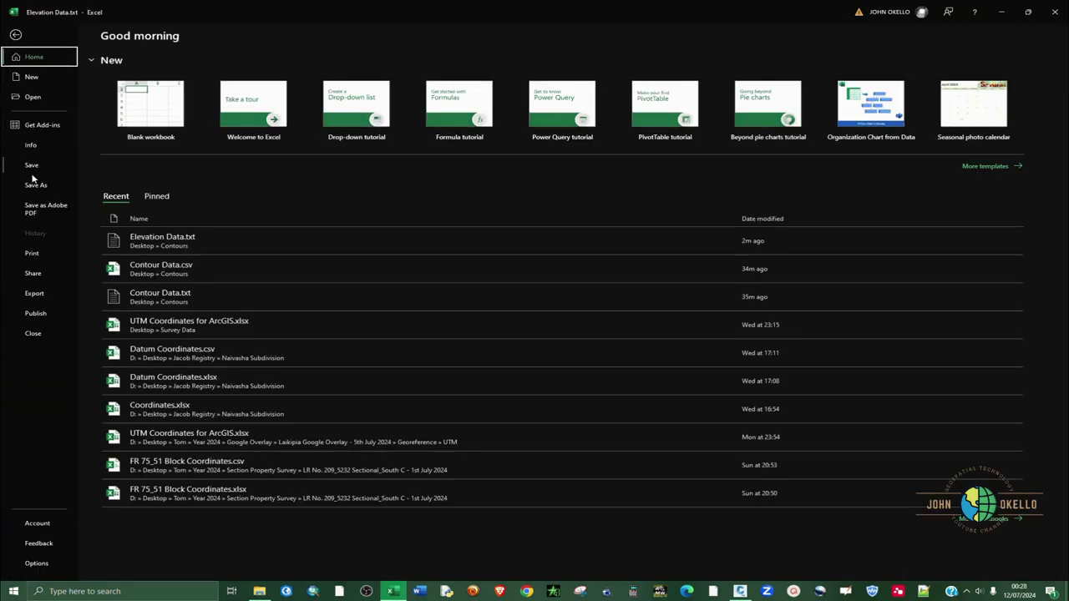
pyautogui.click(35, 185)
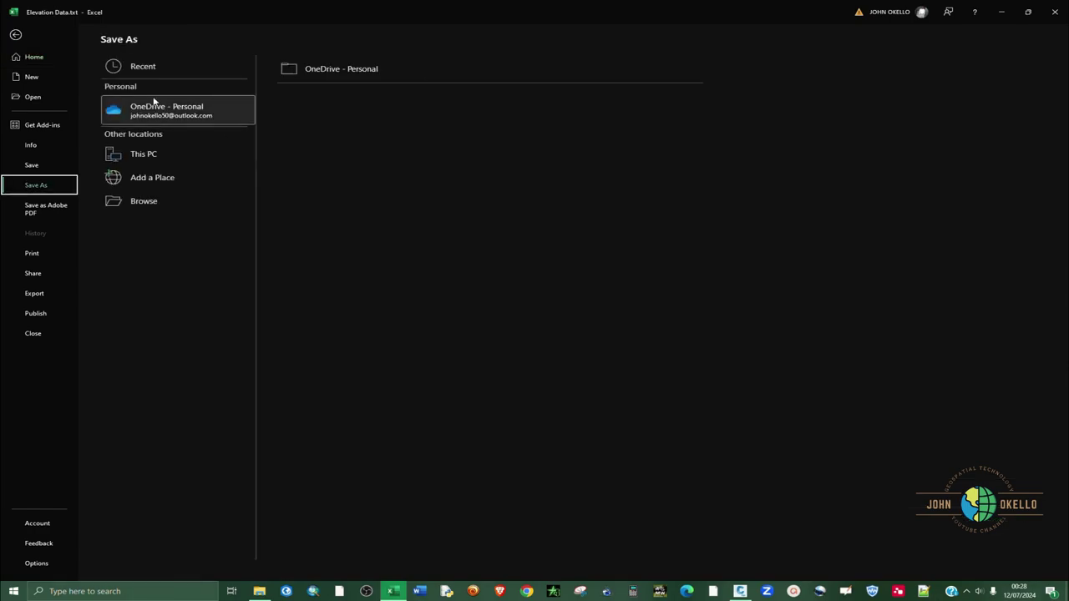
pyautogui.click(139, 201)
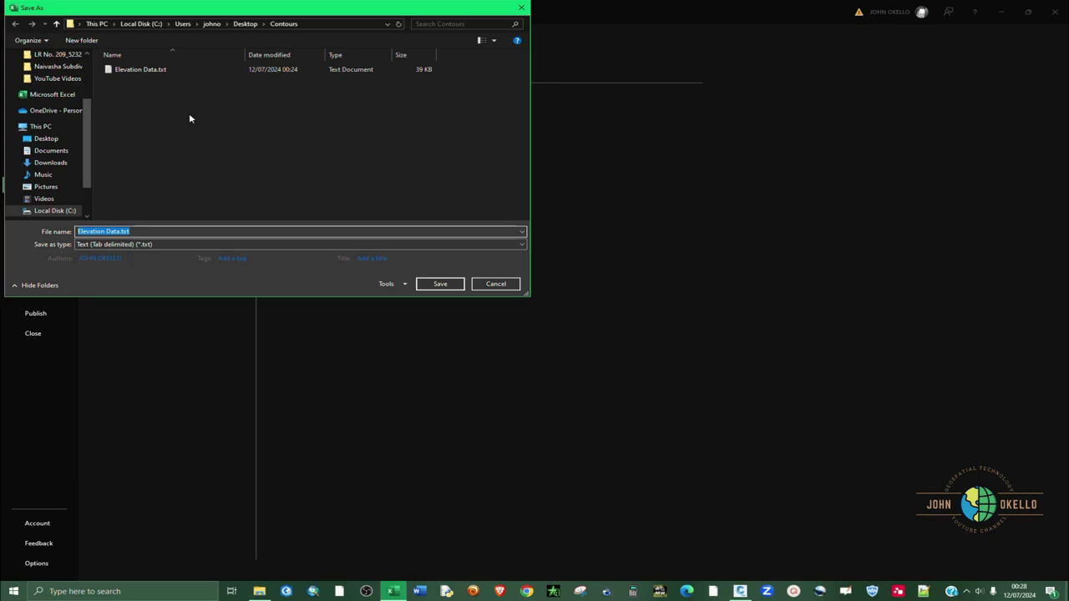
pyautogui.click(84, 243)
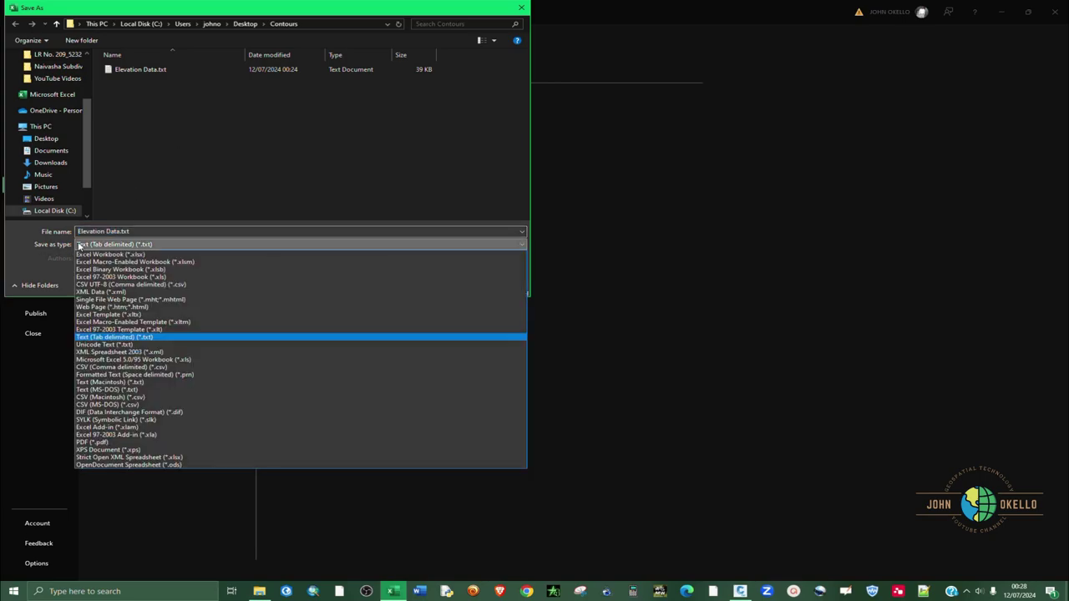
pyautogui.click(117, 368)
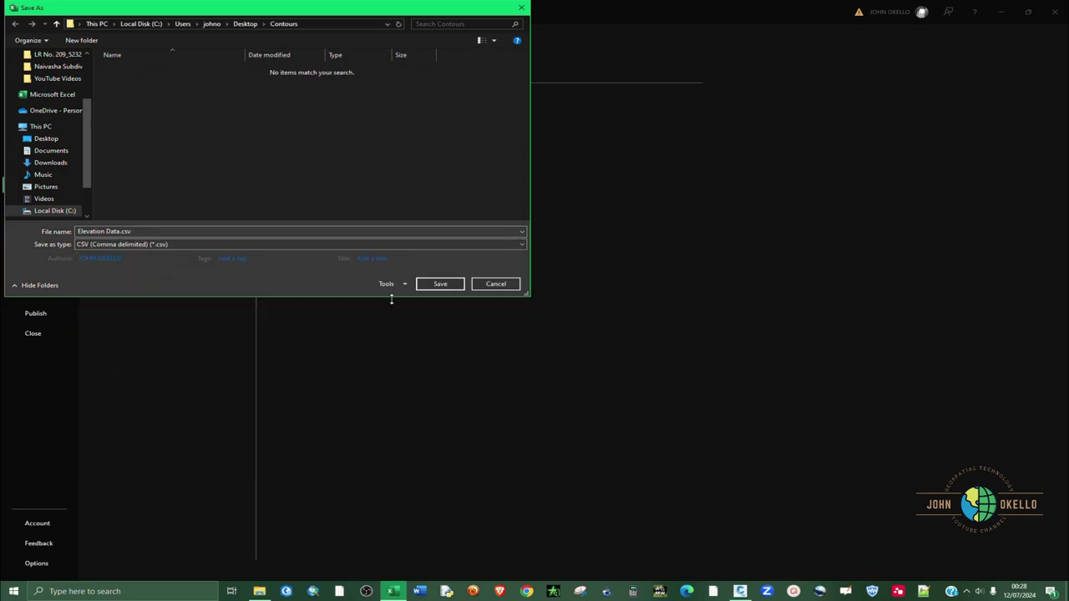
pyautogui.click(439, 285)
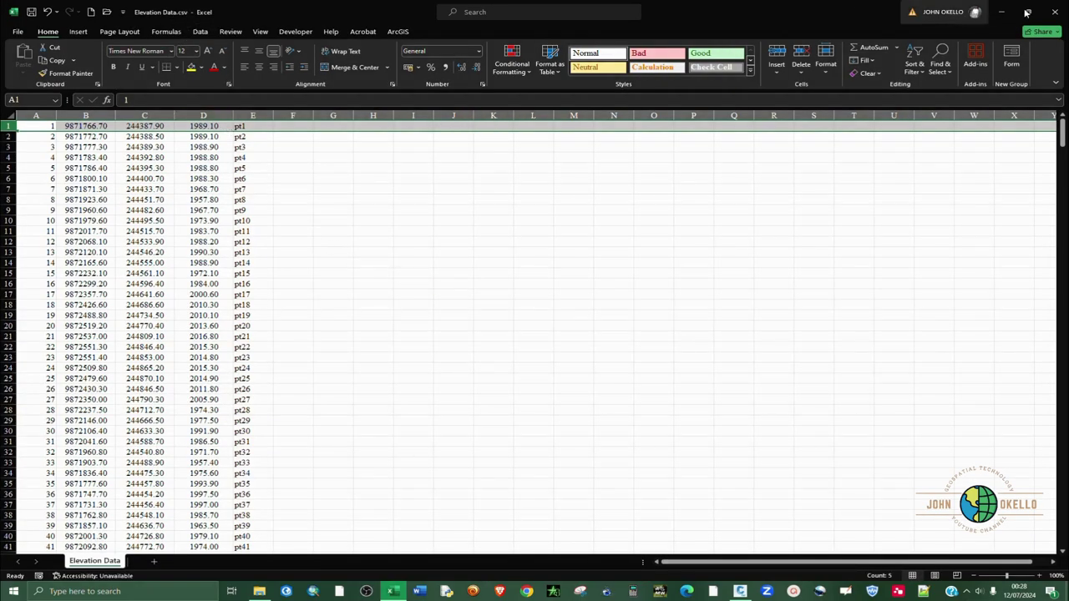
# Close Excel and return to the Civil 3D drawing
pyautogui.click(1054, 11)
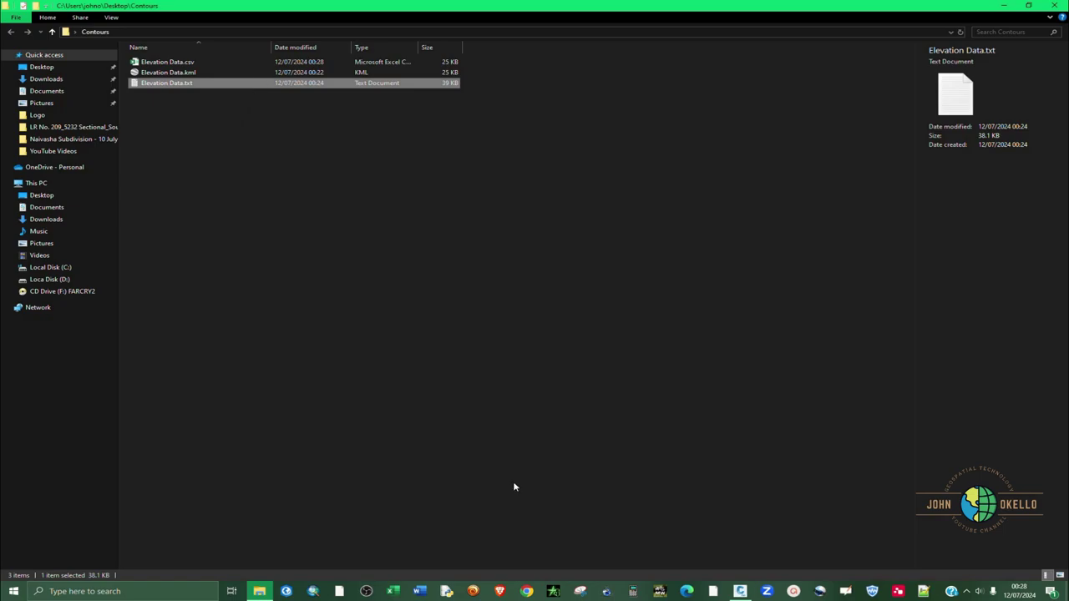
pyautogui.click(740, 591)
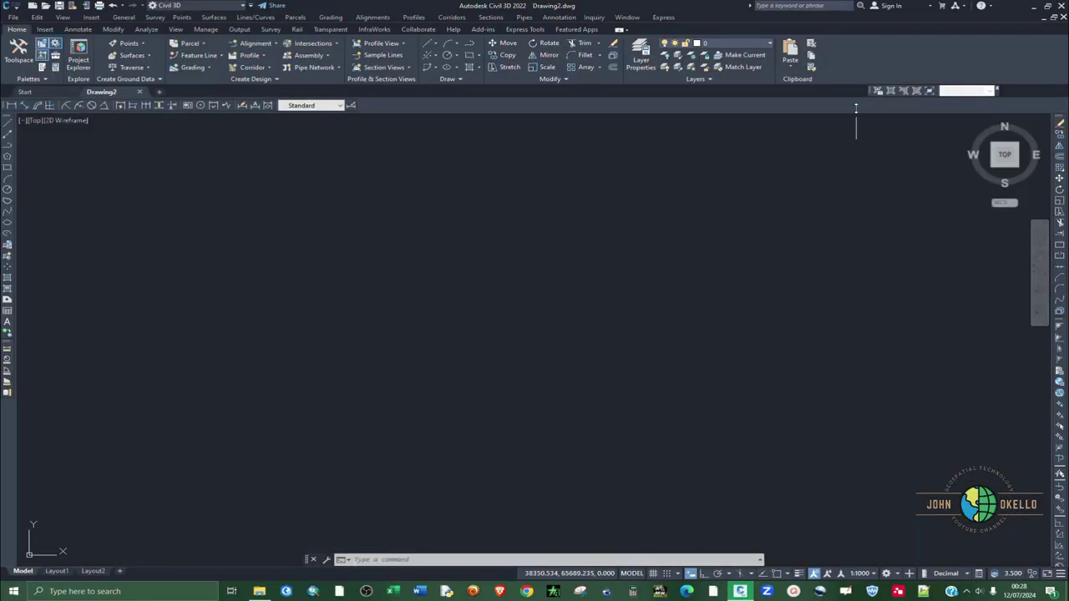
pyautogui.click(419, 330)
pyautogui.click(384, 289)
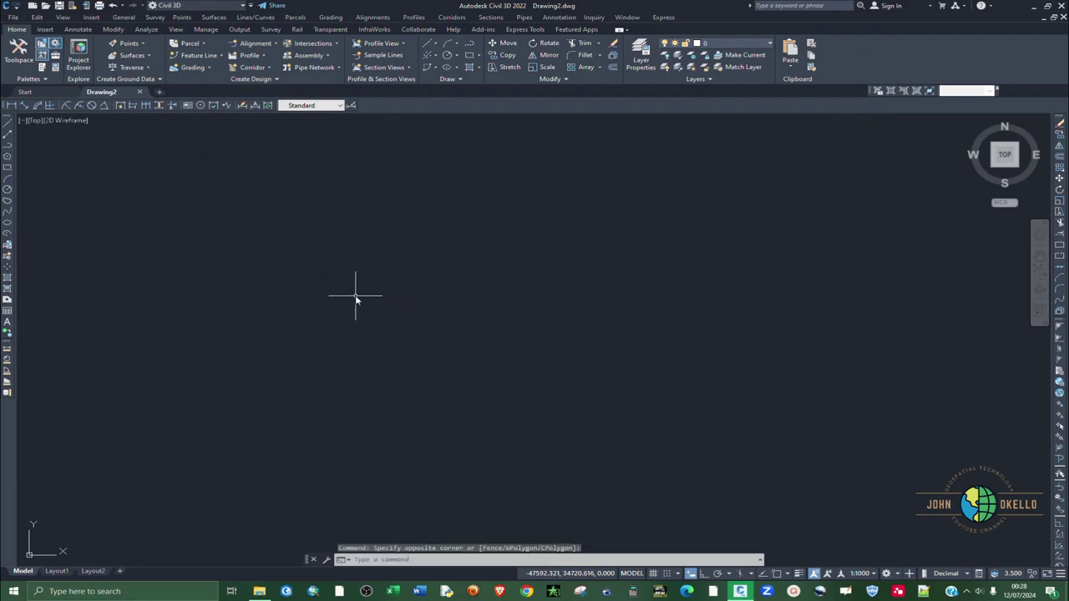
# Set drawing units (UNITS) to 0.00 length precision, clockwise angles and North base angle
pyautogui.write('units')
pyautogui.press('Return')
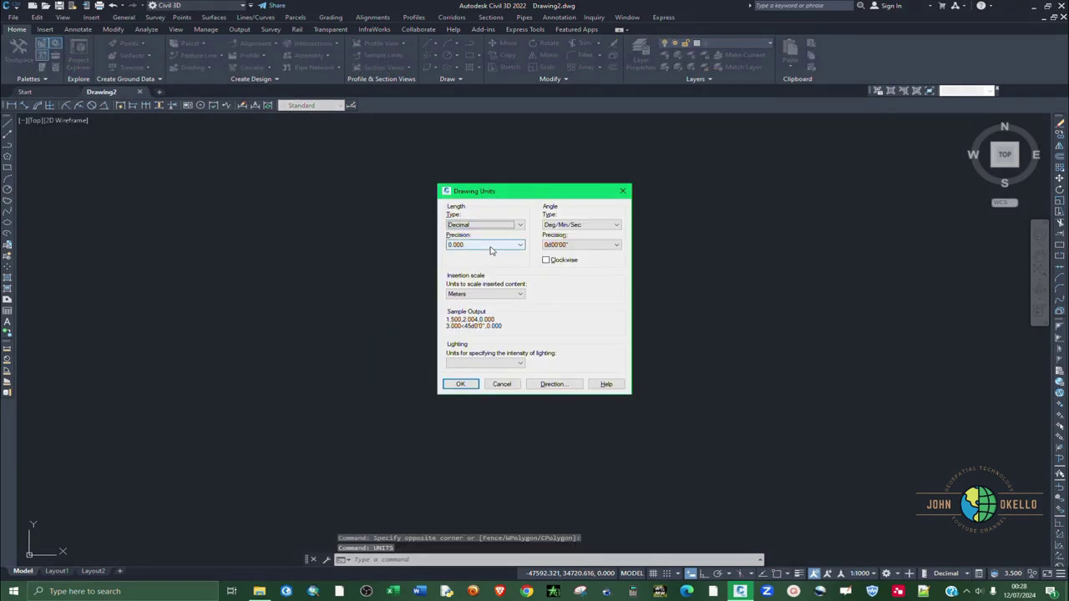
pyautogui.click(491, 246)
pyautogui.click(469, 267)
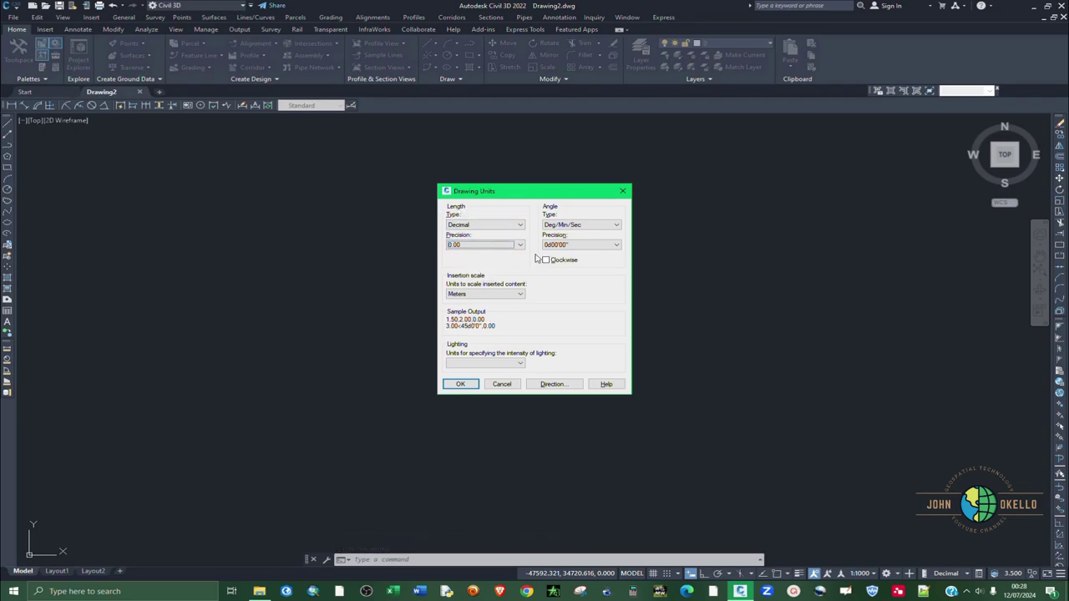
pyautogui.click(547, 259)
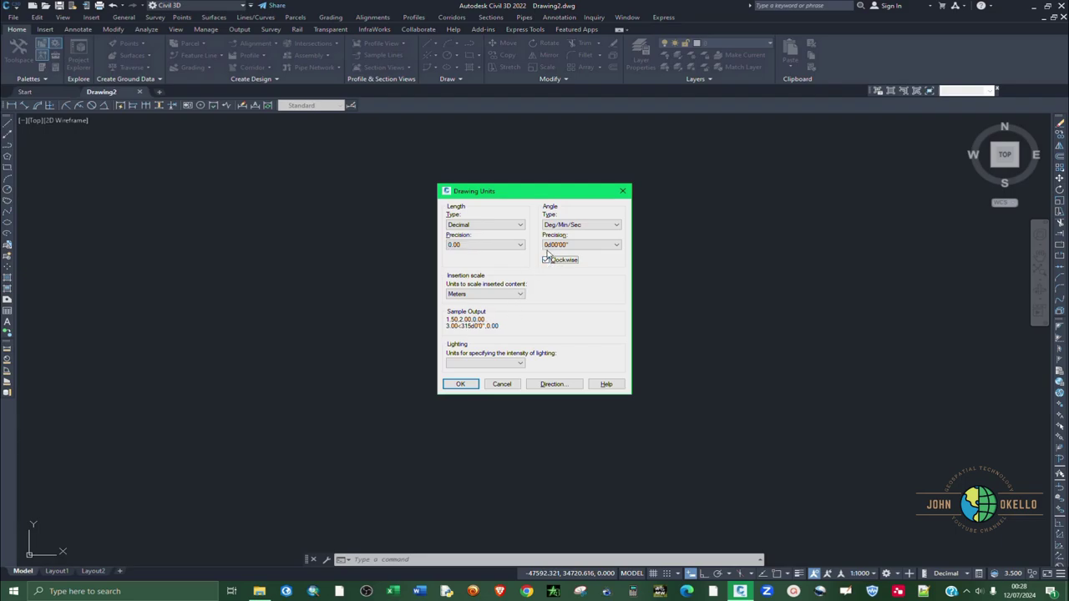
pyautogui.click(552, 384)
pyautogui.click(482, 269)
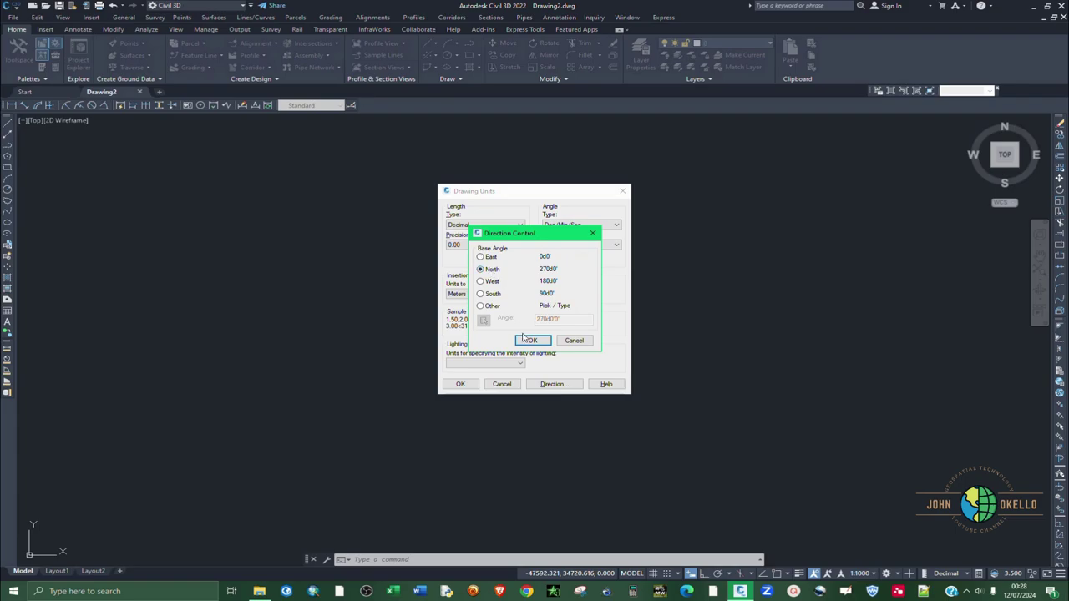
pyautogui.click(532, 340)
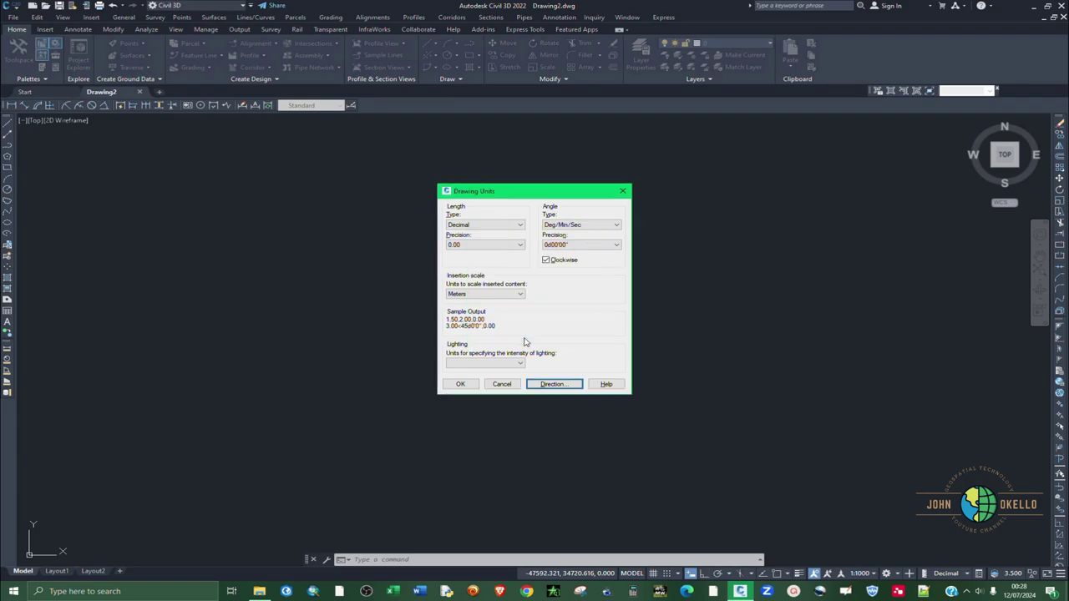
pyautogui.click(462, 384)
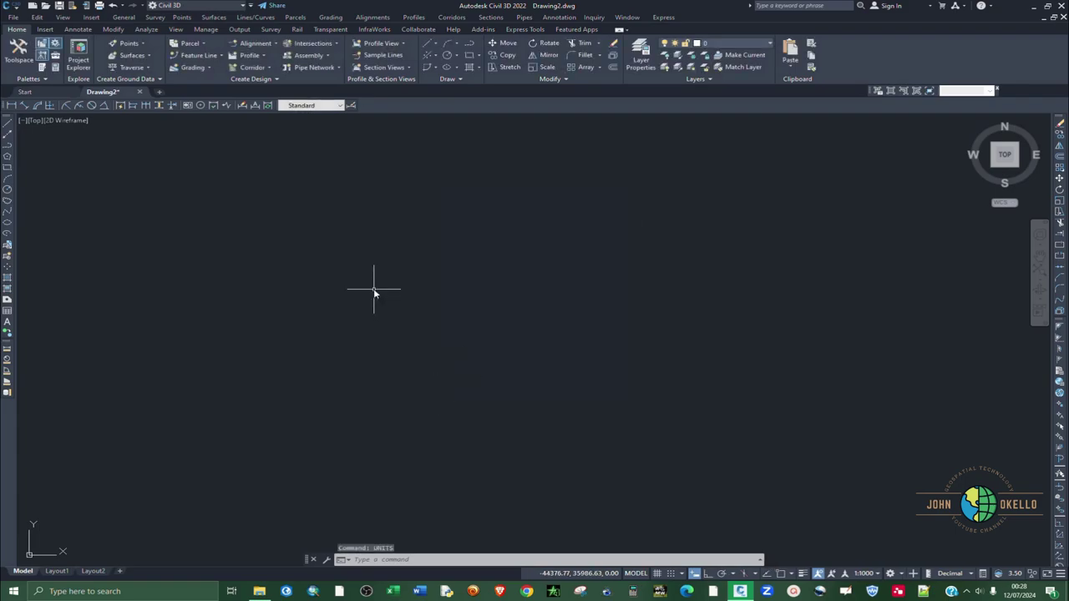
pyautogui.click(58, 6)
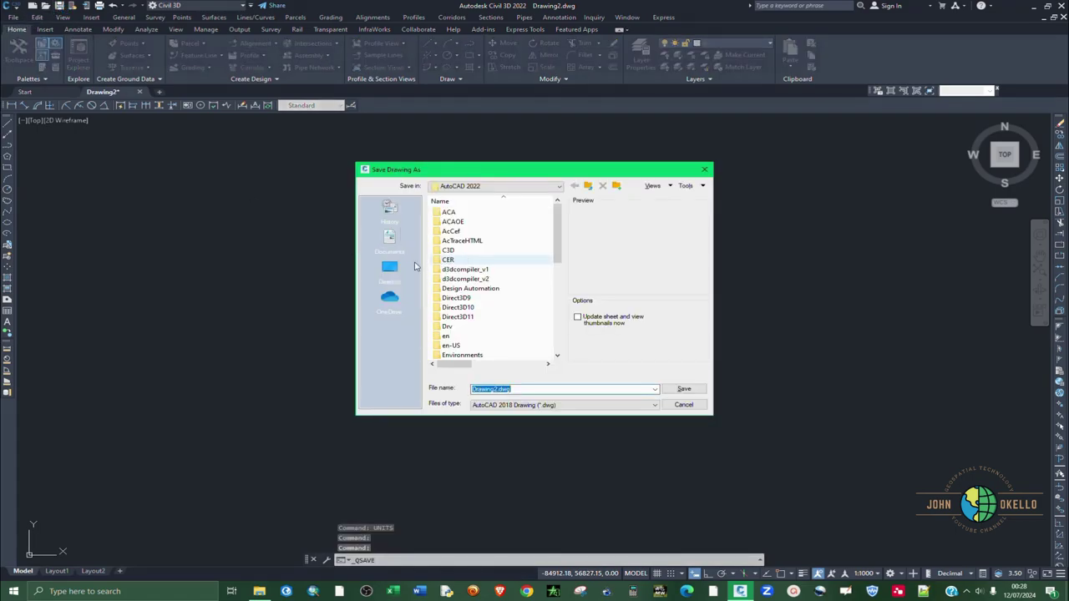
pyautogui.click(390, 267)
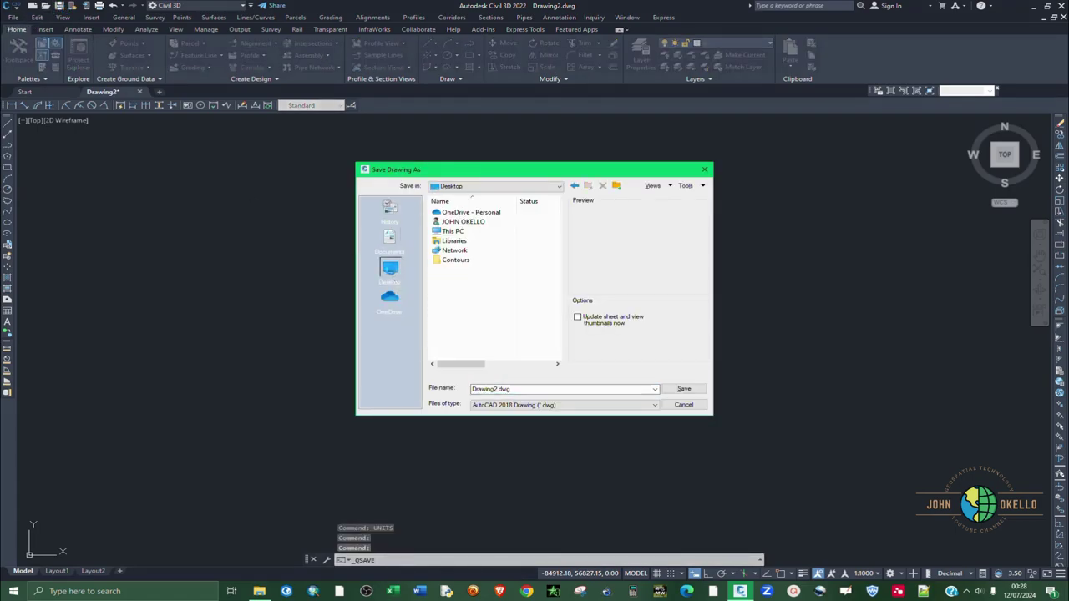
pyautogui.doubleClick(456, 260)
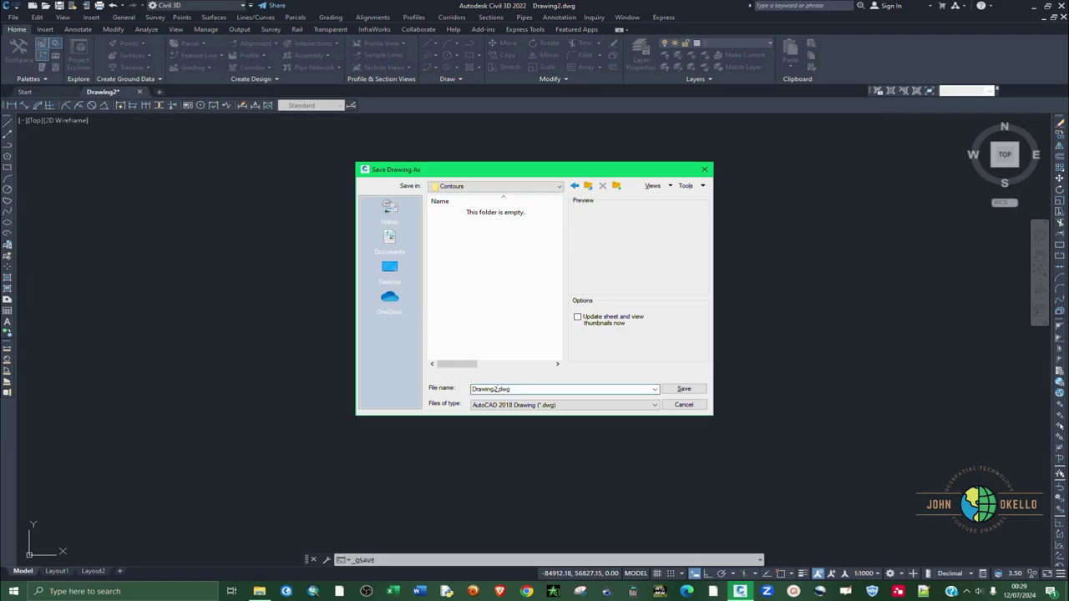
pyautogui.doubleClick(496, 388)
pyautogui.write('Contours')
pyautogui.click(683, 389)
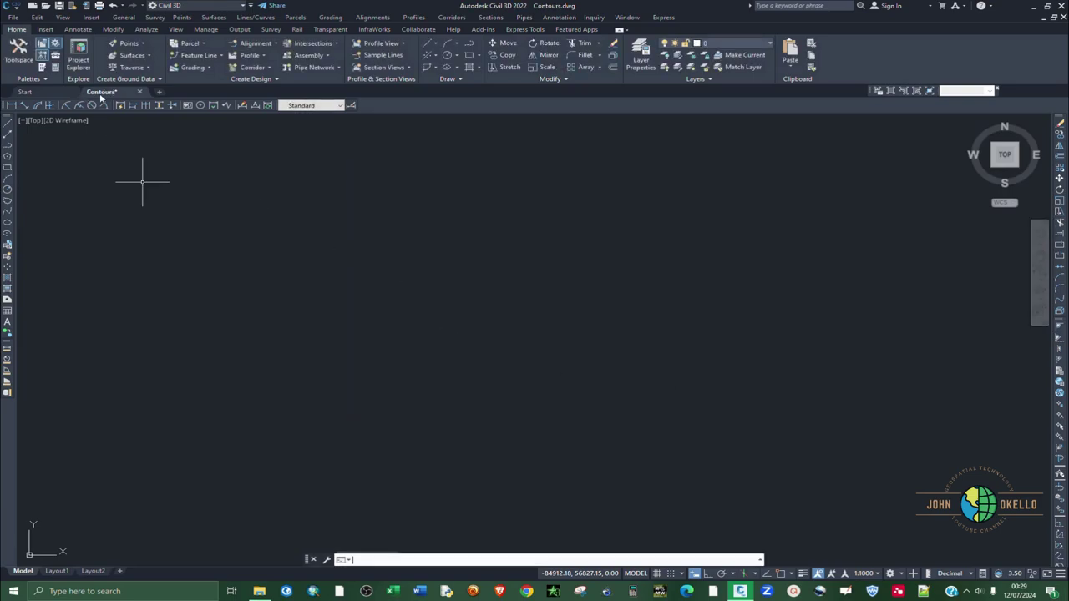
pyautogui.click(490, 382)
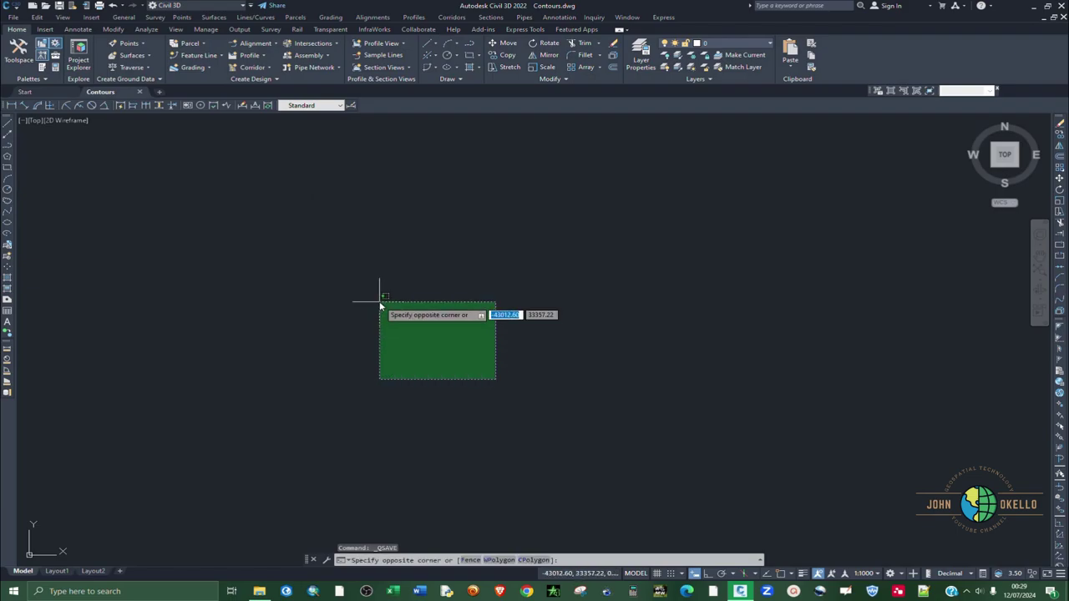
pyautogui.click(380, 303)
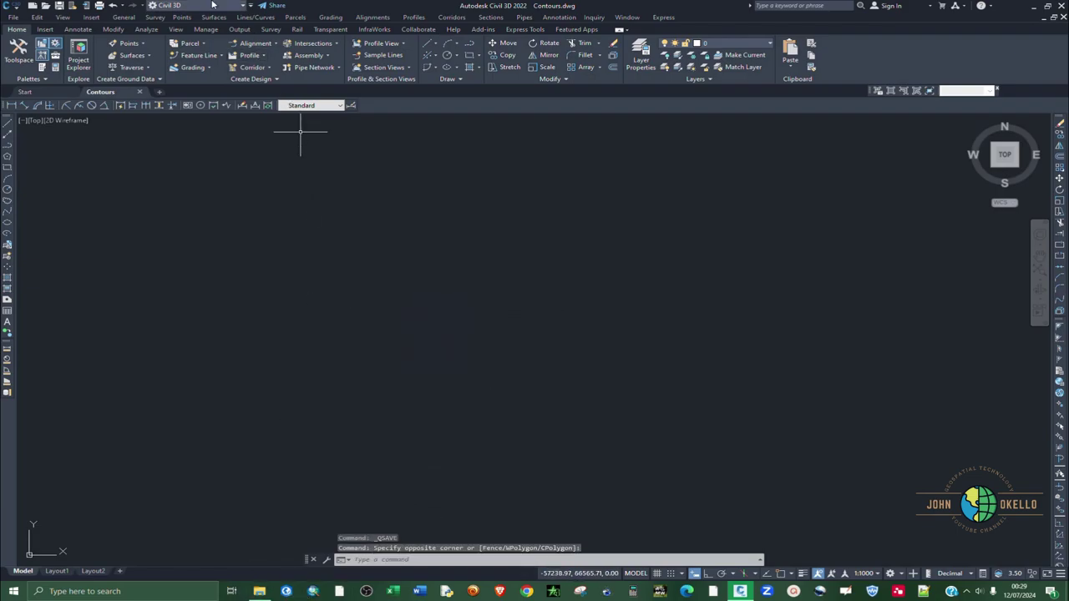
# Import Elevation Data.csv through Import Points using the PNEZD (comma delimited) format
pyautogui.click(181, 16)
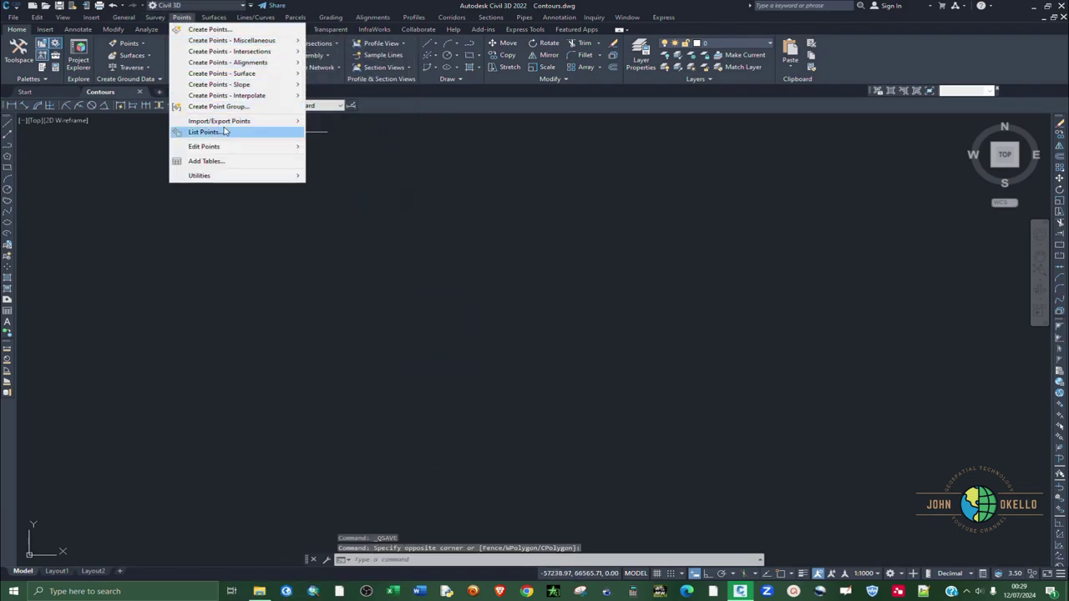
pyautogui.moveTo(242, 122)
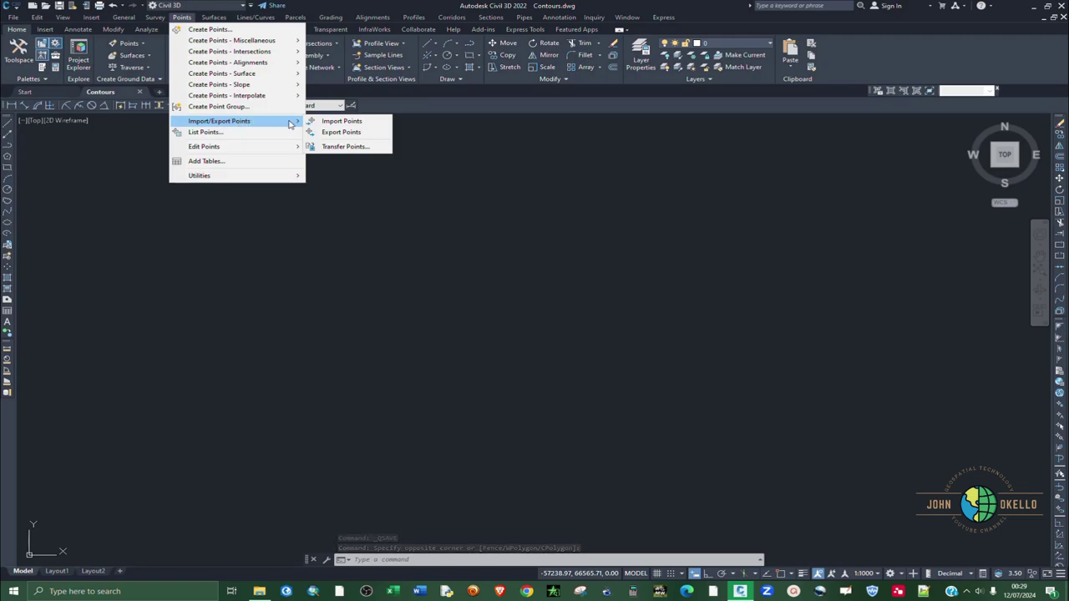
pyautogui.click(333, 123)
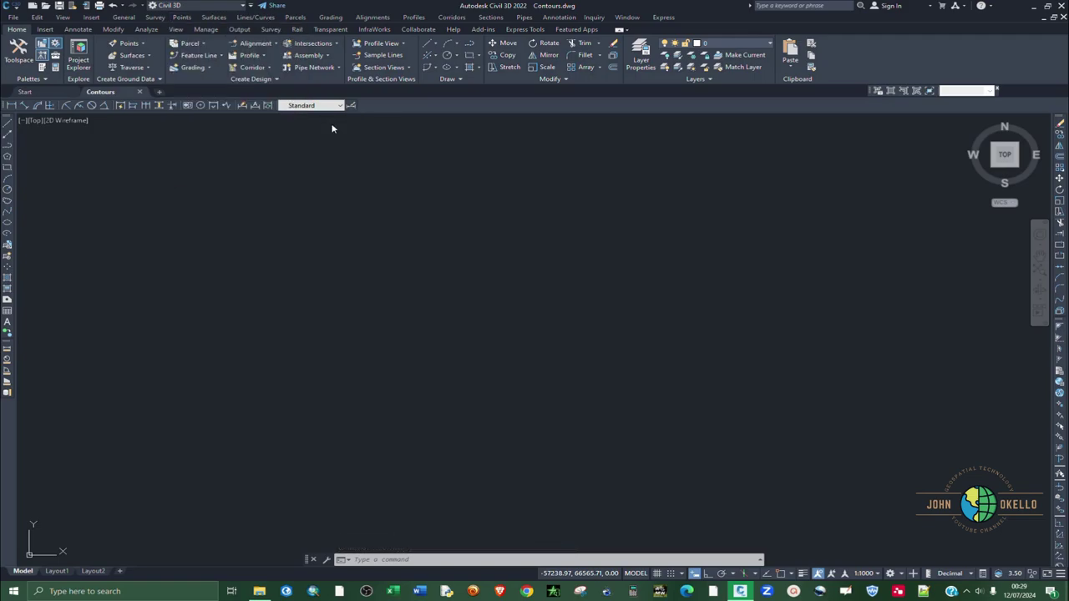
pyautogui.scroll(-4, 485, 257)
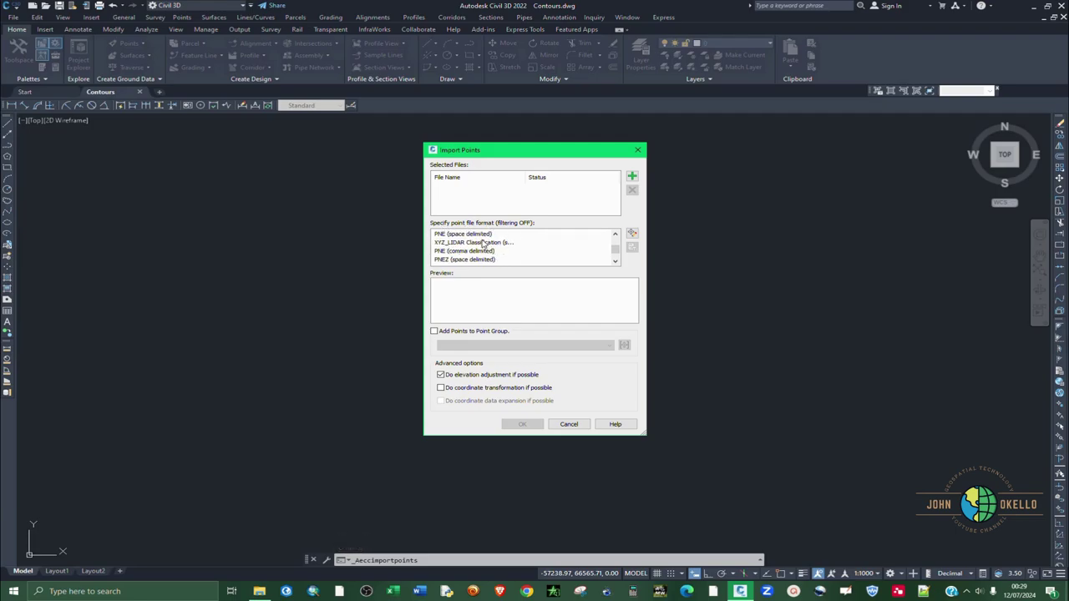
pyautogui.scroll(-2, 482, 242)
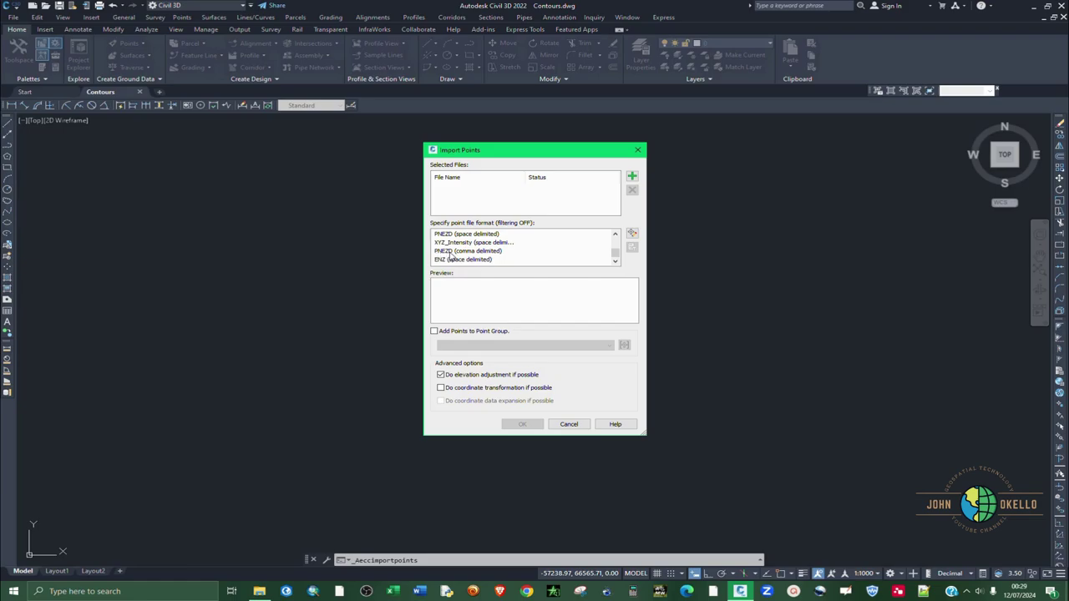
pyautogui.click(464, 252)
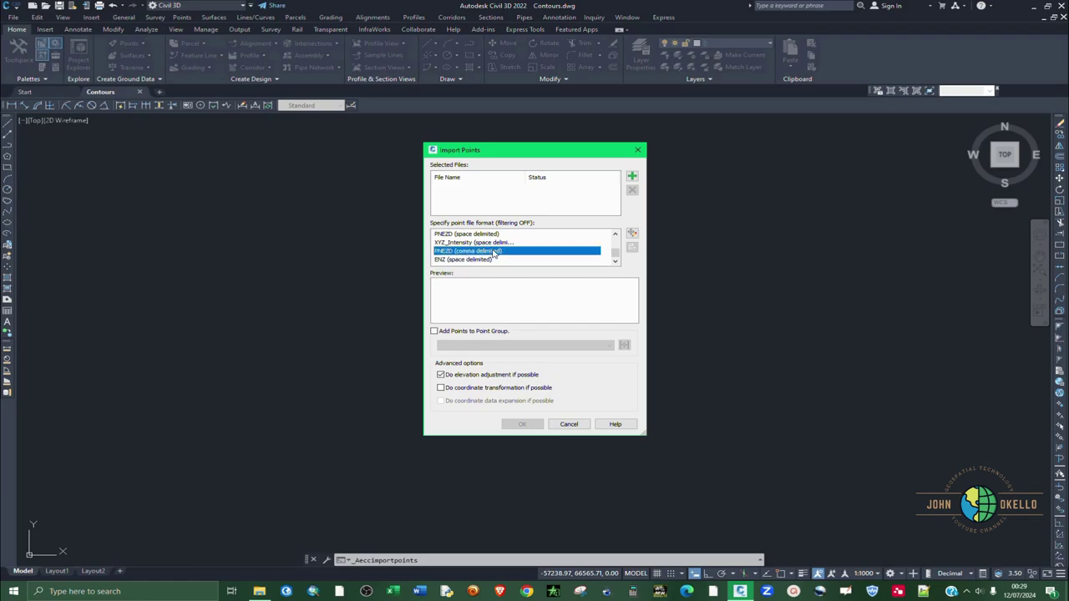
pyautogui.click(633, 178)
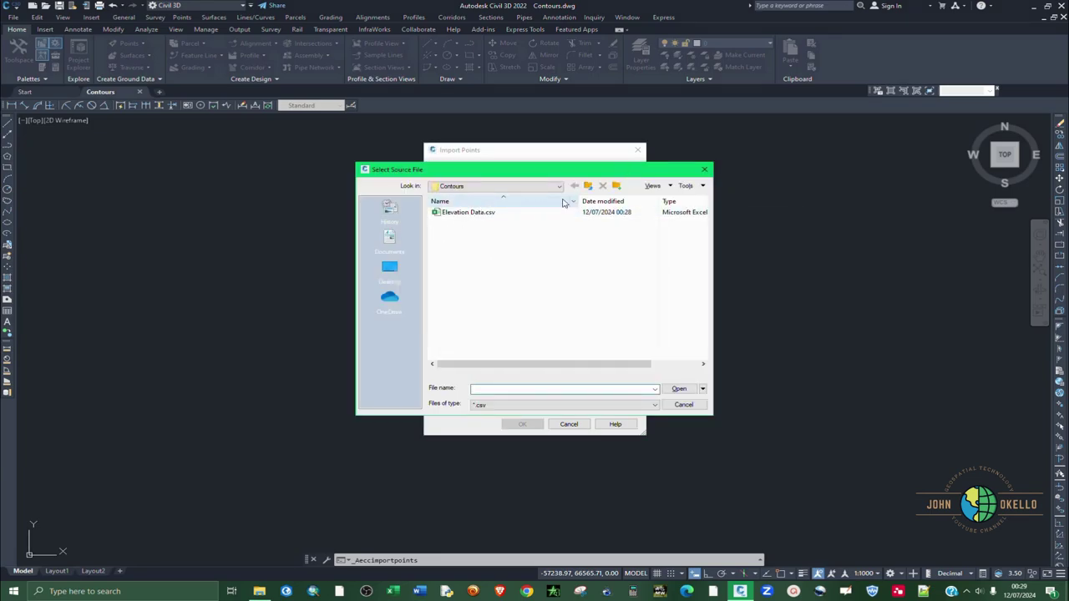
pyautogui.click(473, 214)
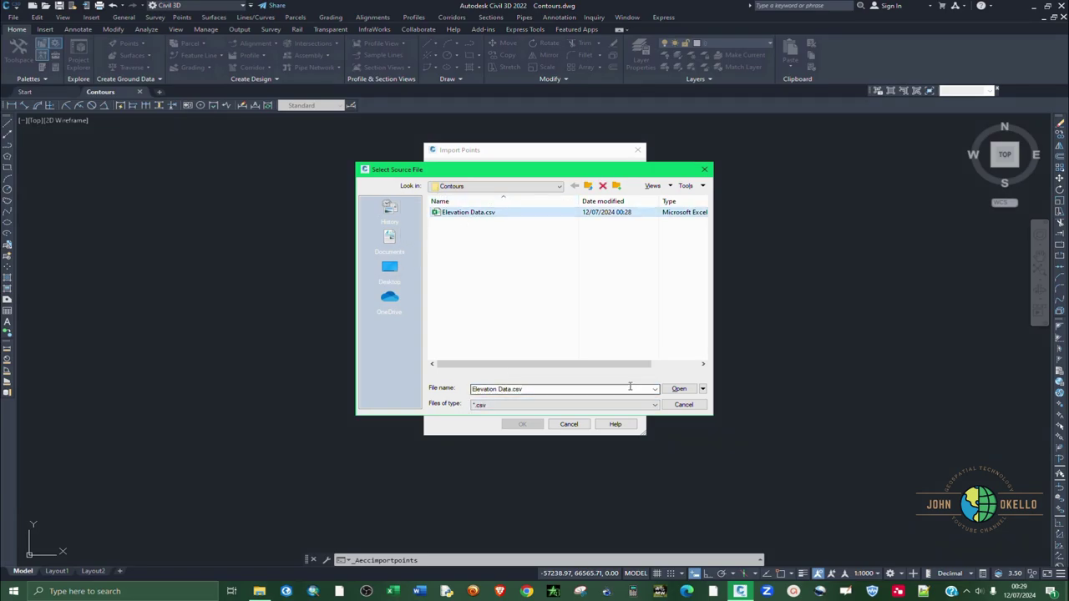
pyautogui.click(676, 390)
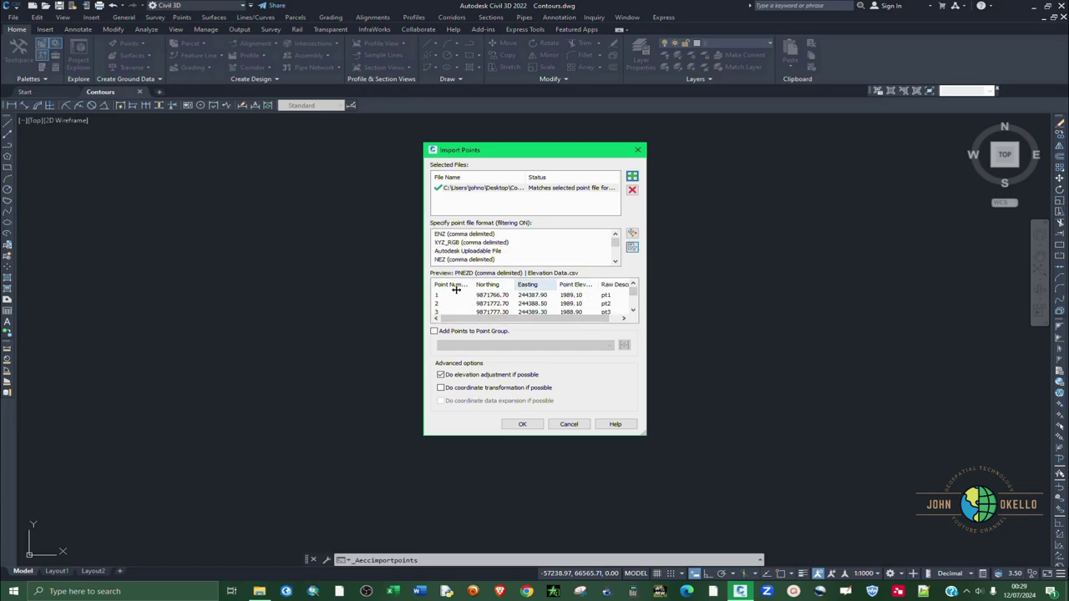
pyautogui.click(516, 425)
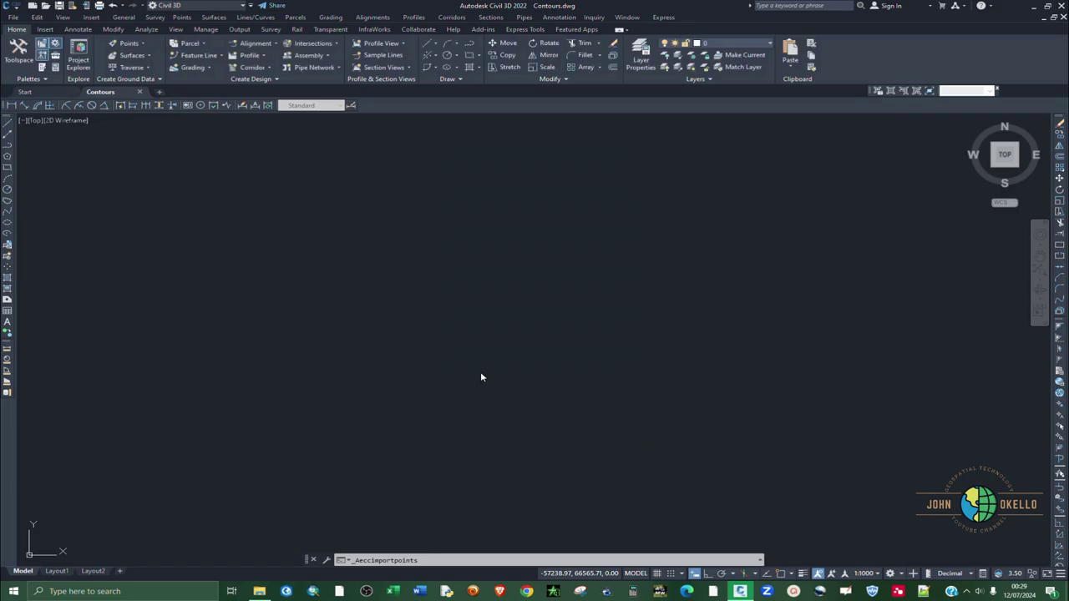
# Zoom extents (ZE) to show all 395 imported points and pick one to inspect it
pyautogui.click(435, 400)
pyautogui.click(390, 379)
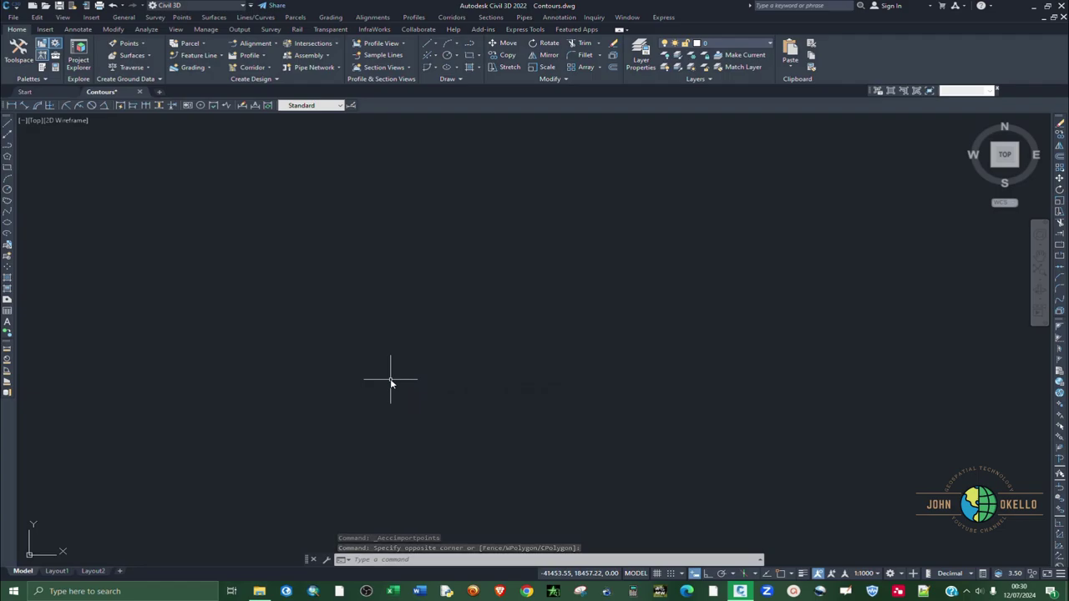
pyautogui.write('ZE')
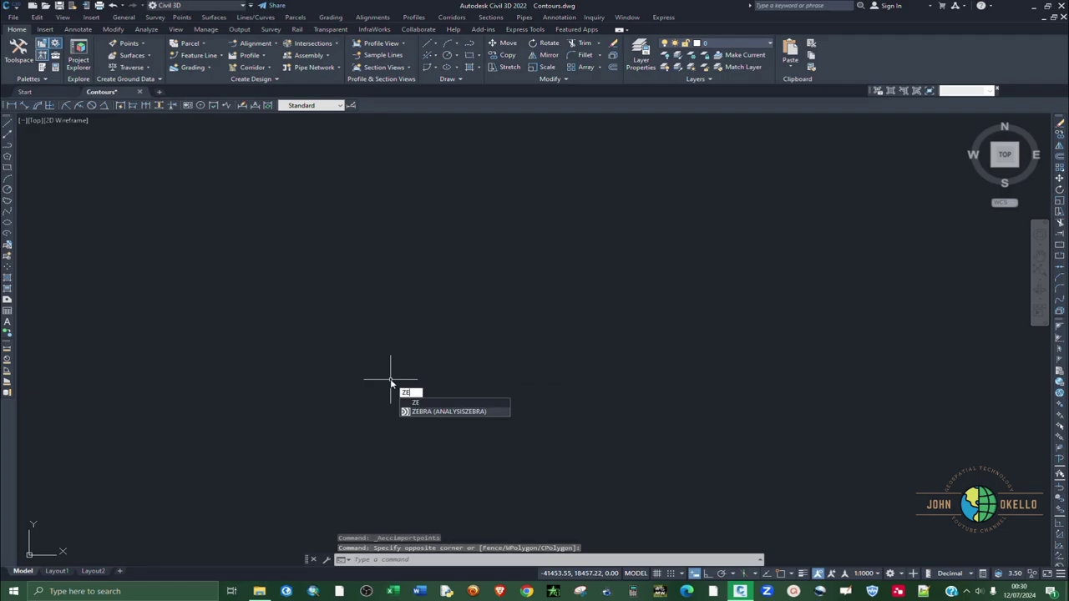
pyautogui.press('Return')
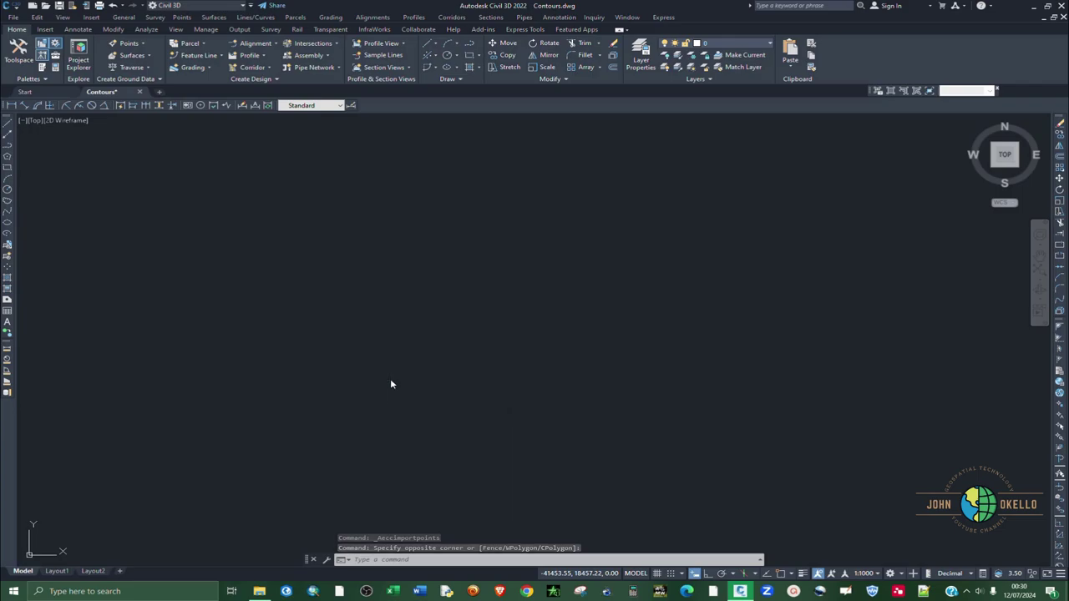
pyautogui.scroll(5, 390, 382)
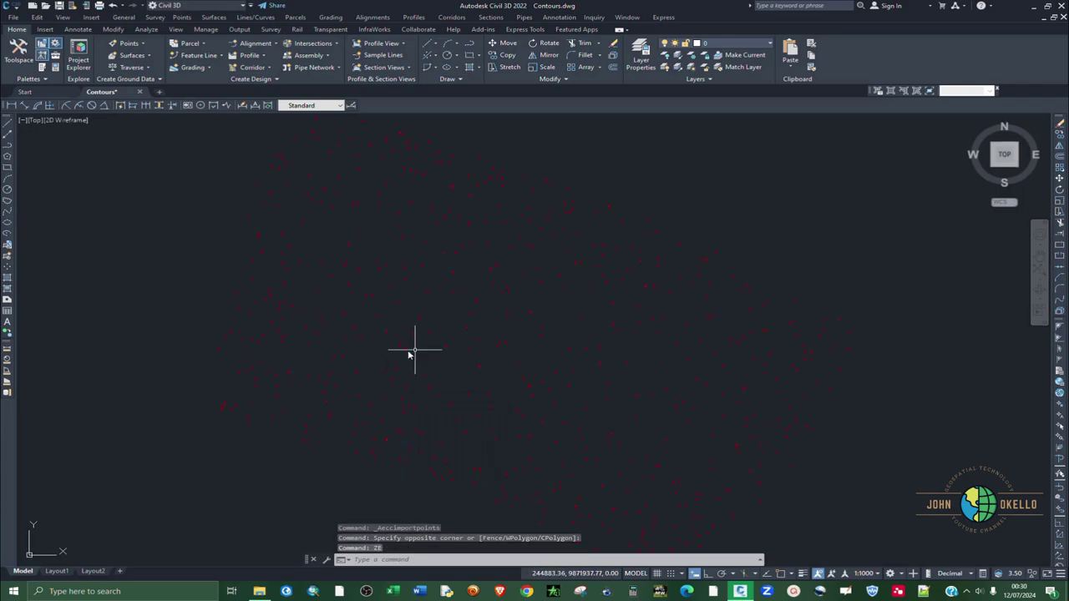
pyautogui.click(386, 355)
pyautogui.click(363, 339)
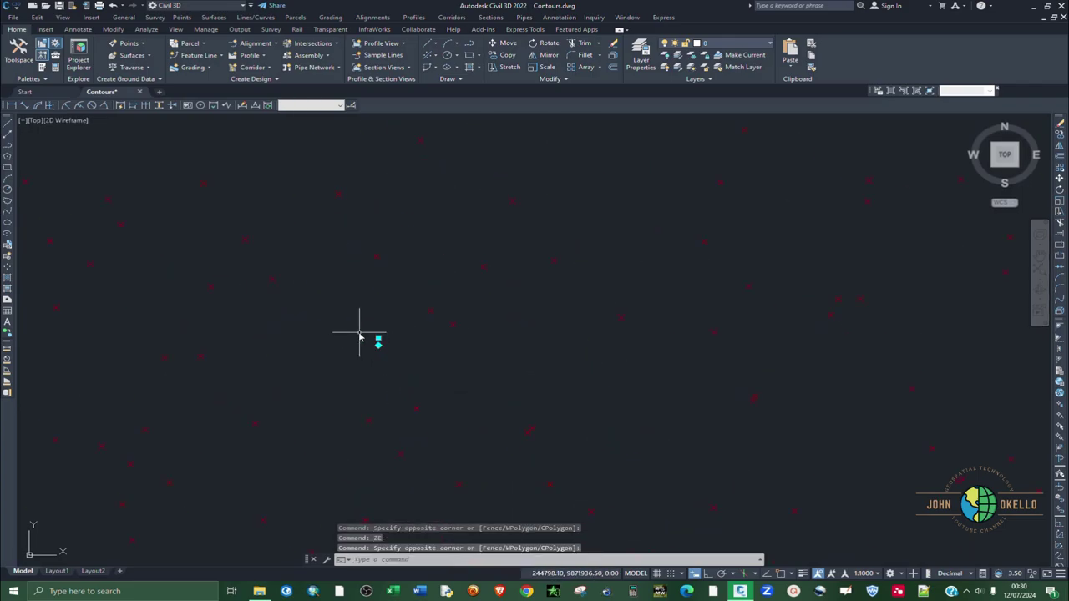
pyautogui.scroll(-3, 477, 358)
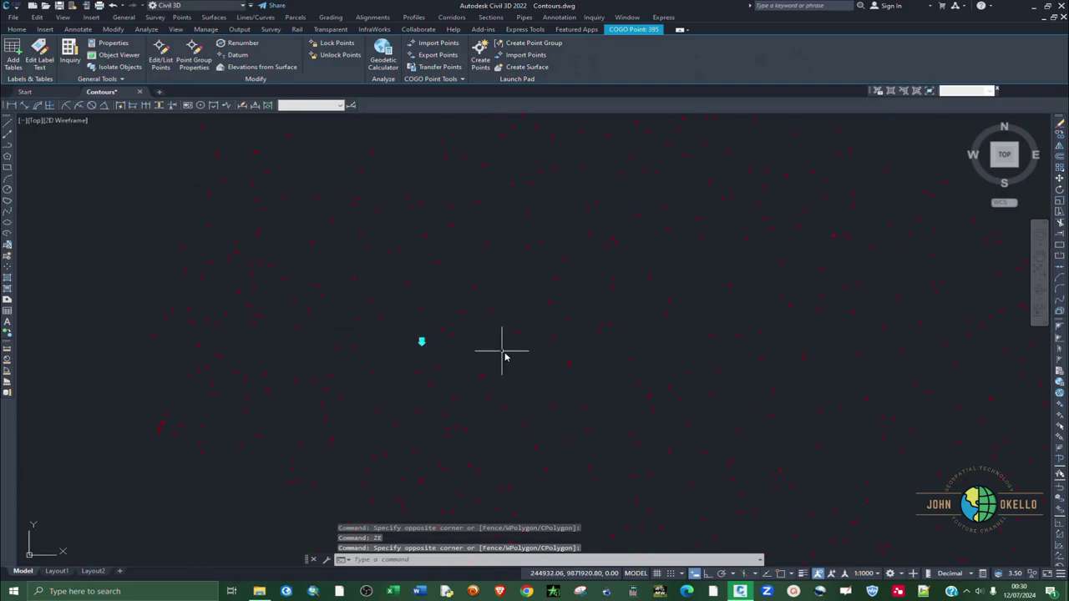
pyautogui.scroll(4, 505, 356)
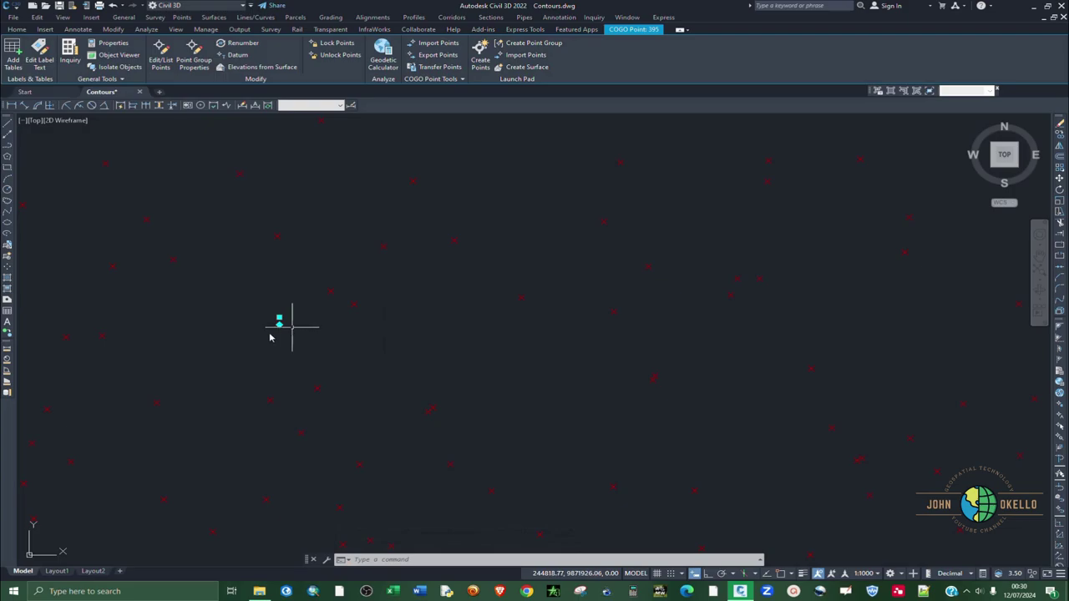
pyautogui.press('Escape')
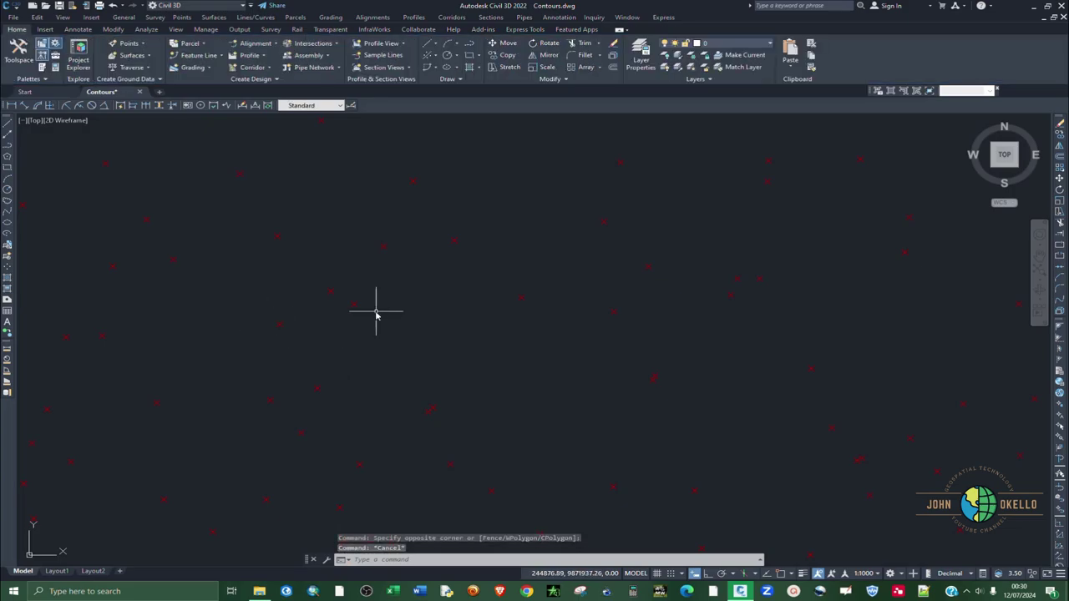
pyautogui.click(376, 297)
# Select all 621 COGO points with Select Similar and bring up their properties
pyautogui.click(339, 304)
pyautogui.rightClick(408, 297)
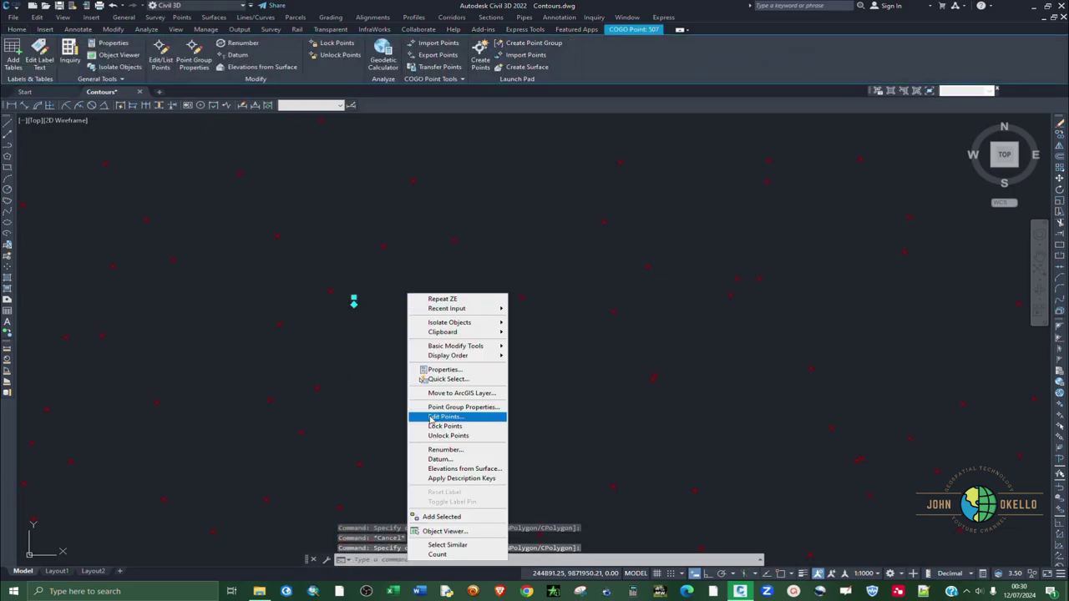
pyautogui.click(448, 545)
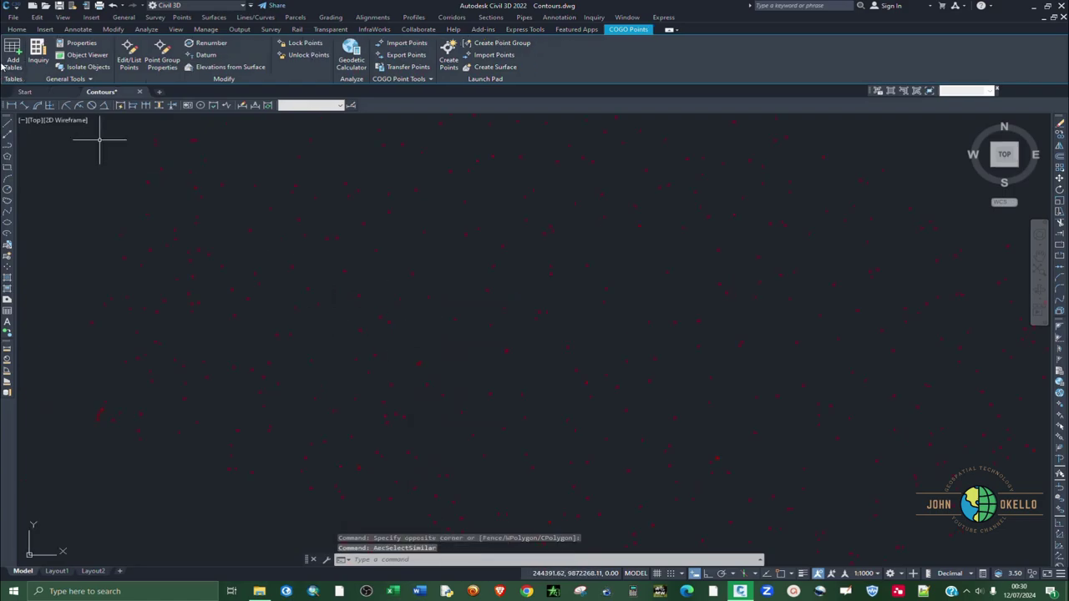
pyautogui.click(17, 29)
pyautogui.click(55, 68)
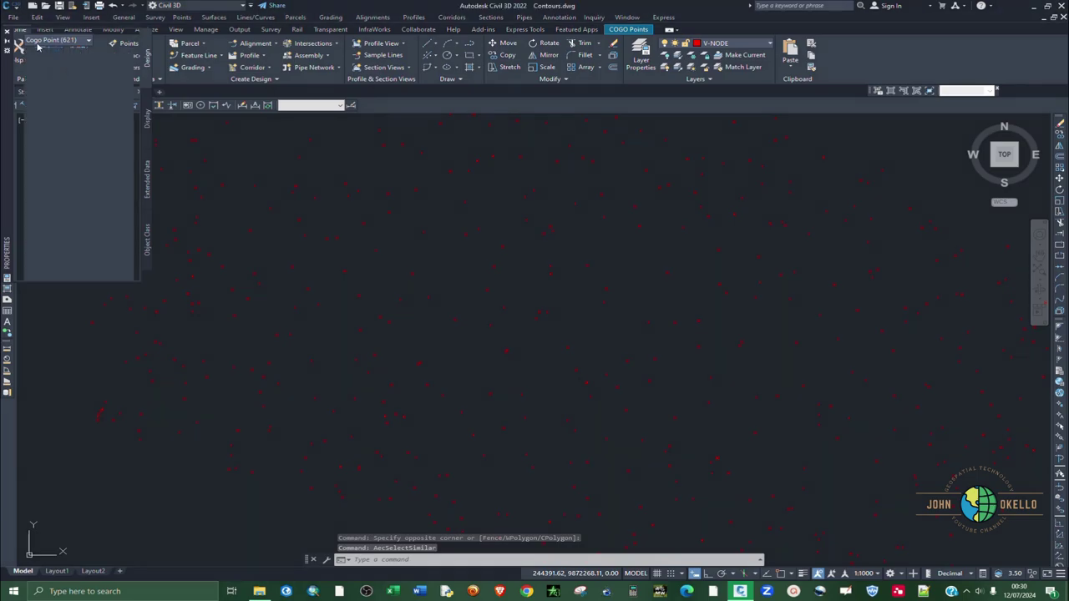
pyautogui.hotkey('ctrl', '1')
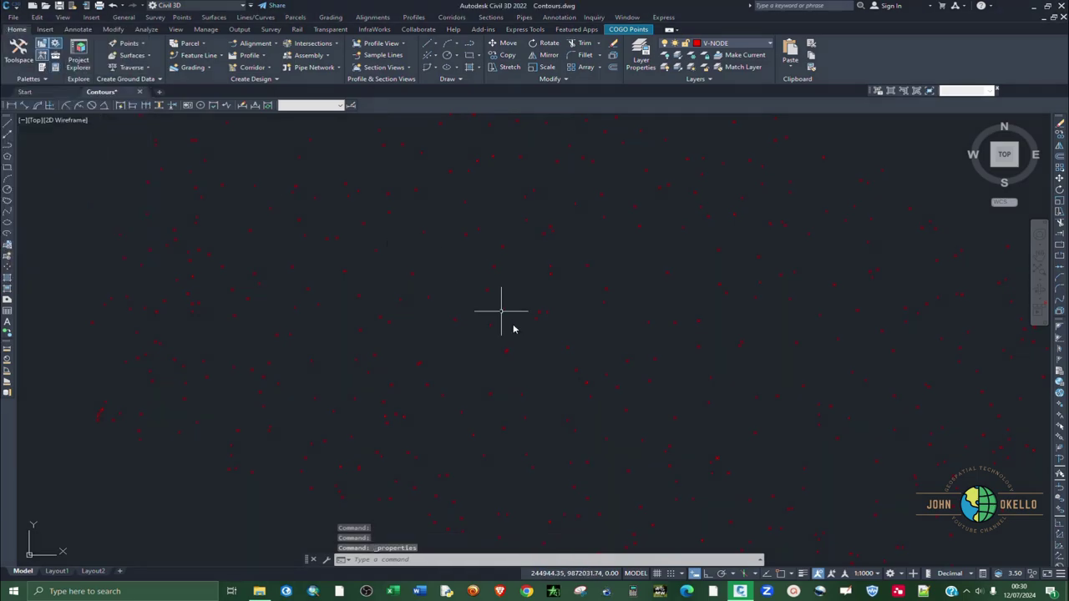
pyautogui.rightClick(436, 292)
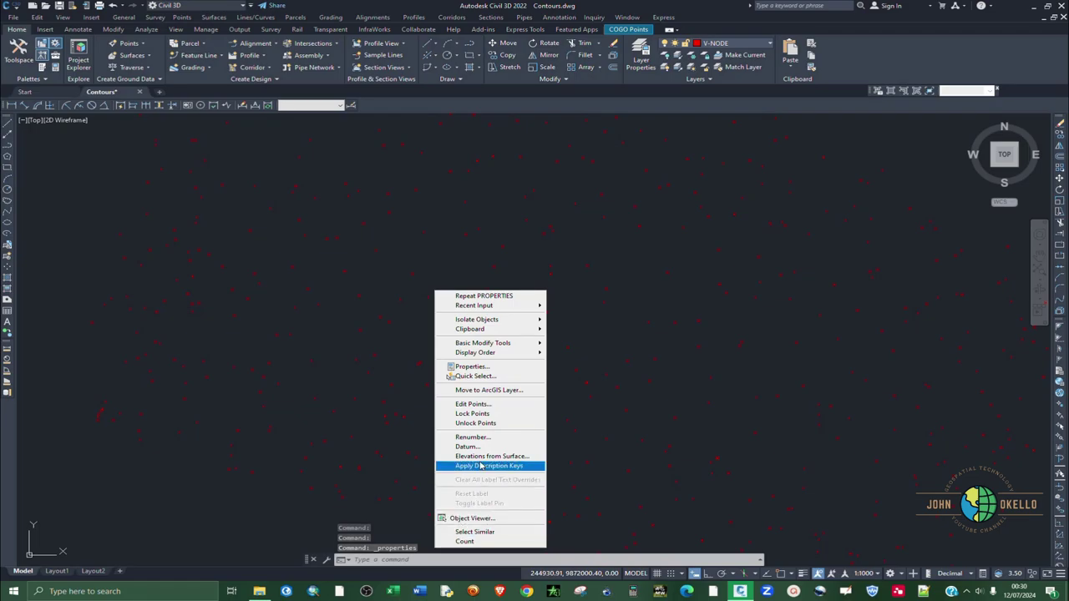
pyautogui.click(471, 367)
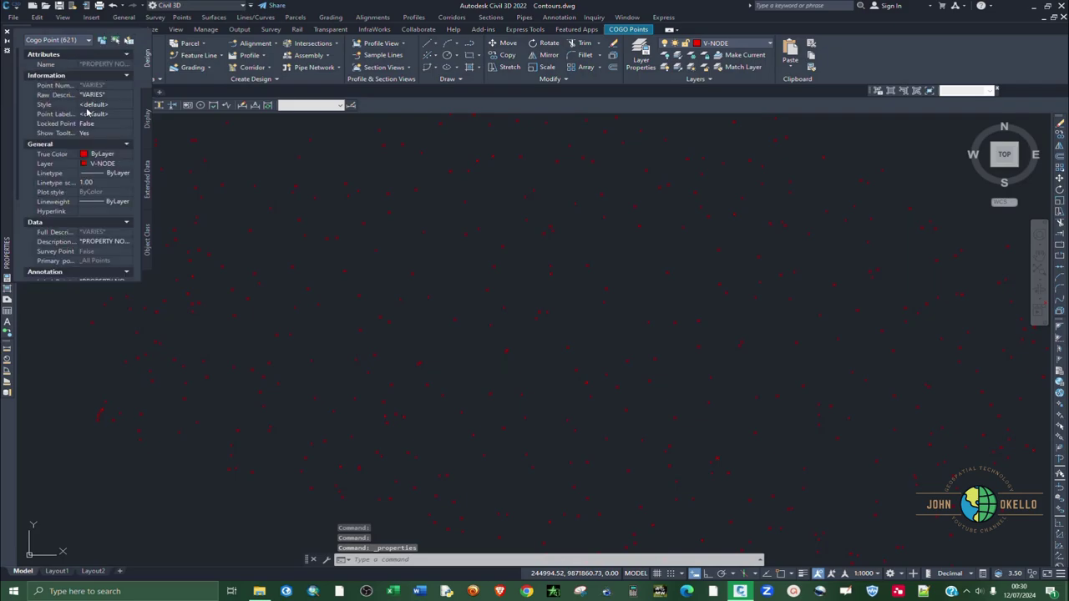
# Set the selected points' Point Label Style to Description
pyautogui.click(102, 114)
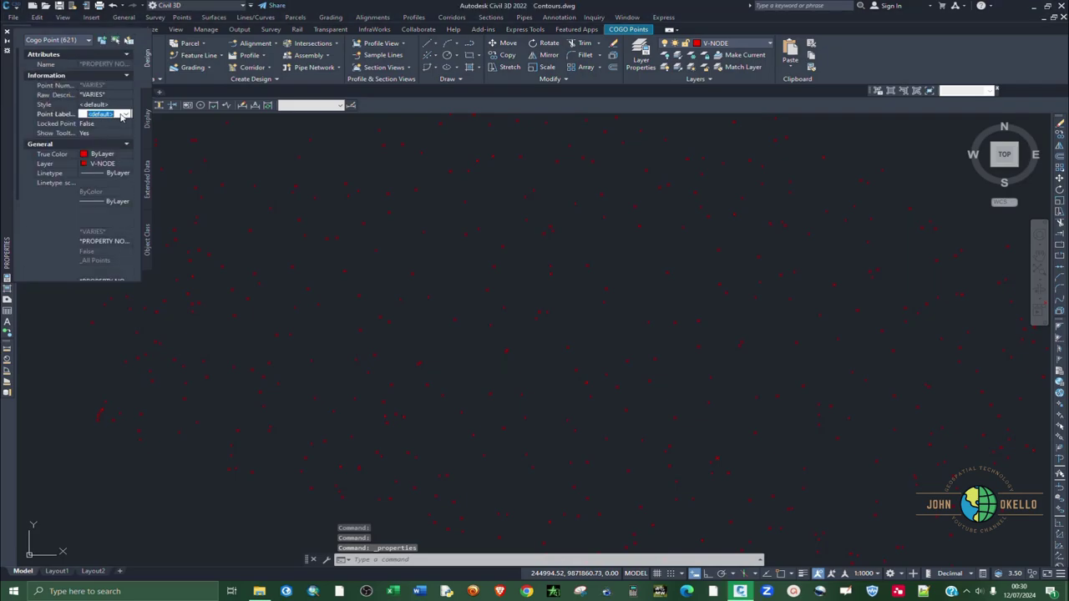
pyautogui.click(124, 114)
pyautogui.click(117, 122)
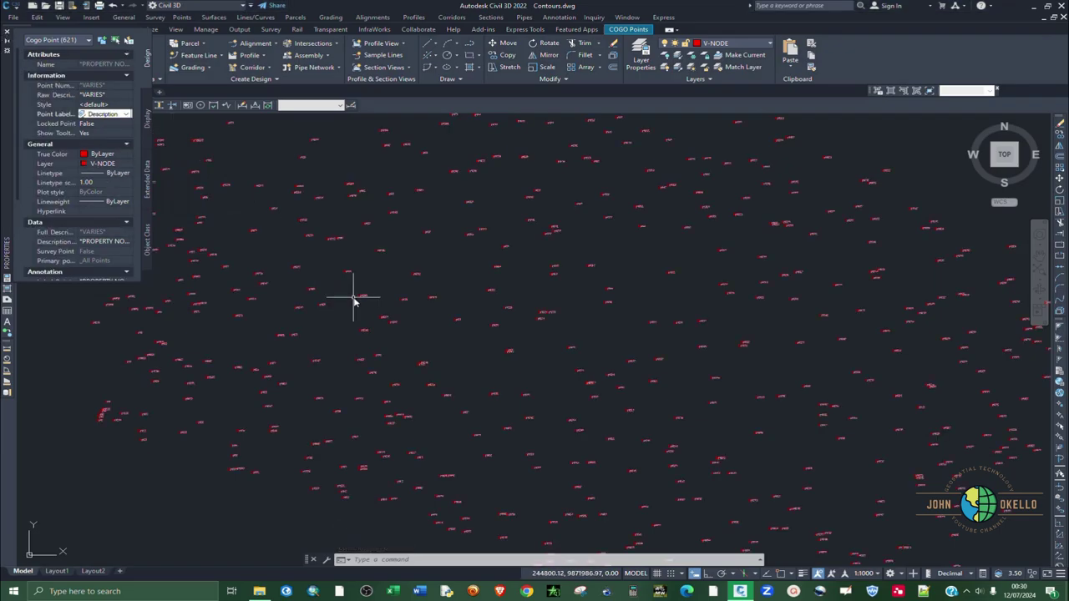
pyautogui.scroll(2, 365, 304)
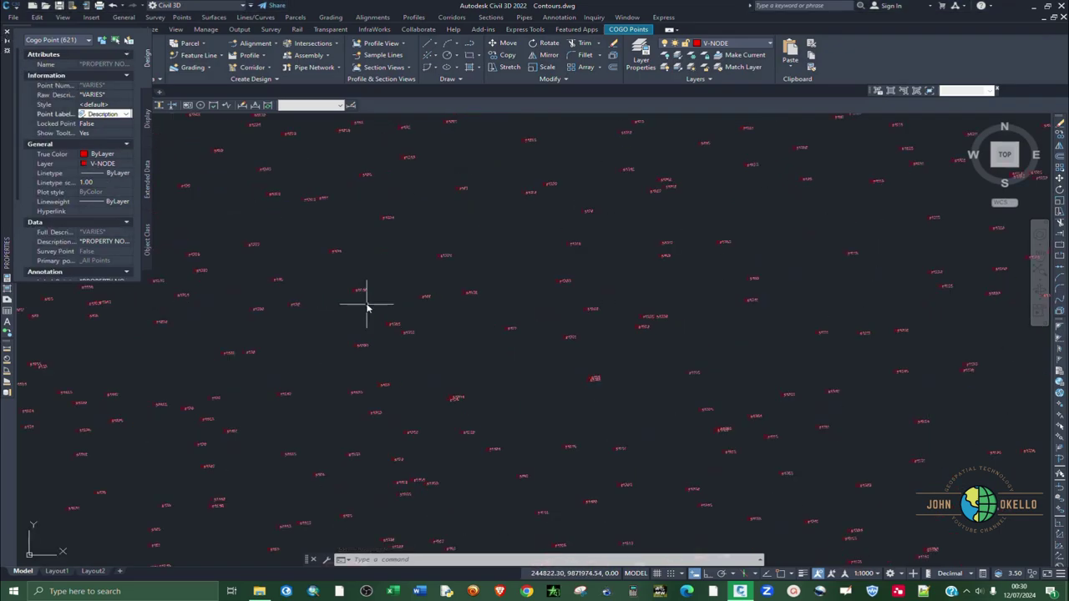
pyautogui.click(129, 114)
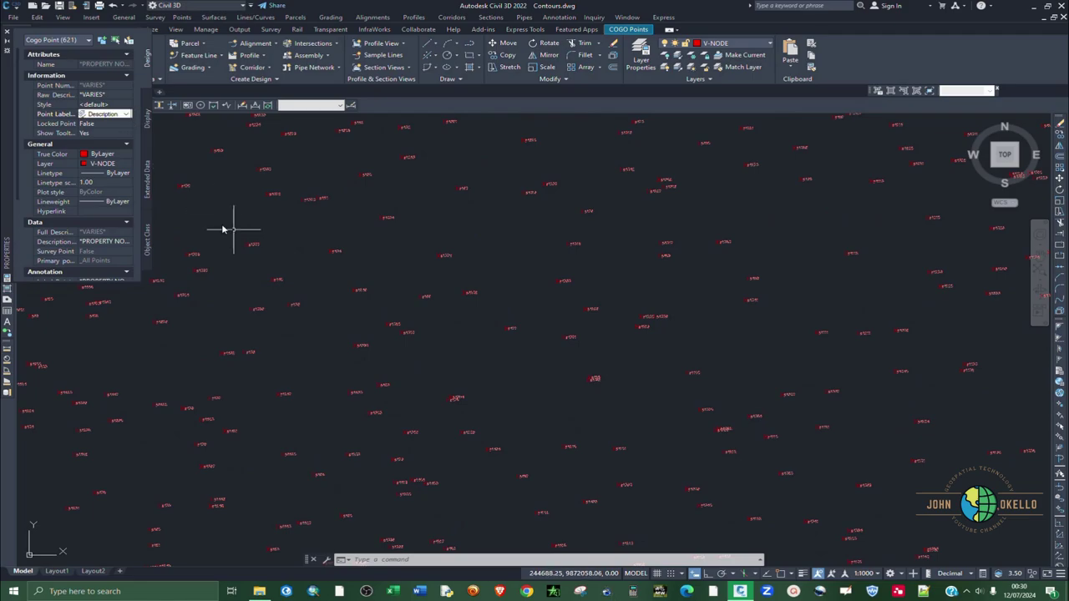
pyautogui.click(7, 35)
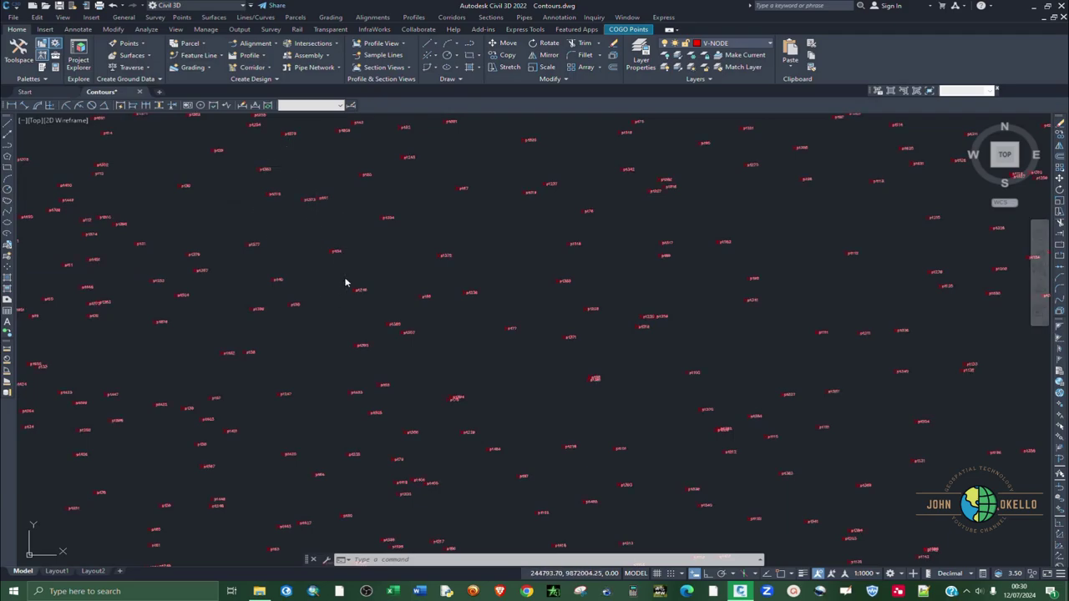
# Quick-save Contours.dwg, then zoom in and back out on the point labels
pyautogui.hotkey('ctrl', 's')
pyautogui.scroll(4, 370, 351)
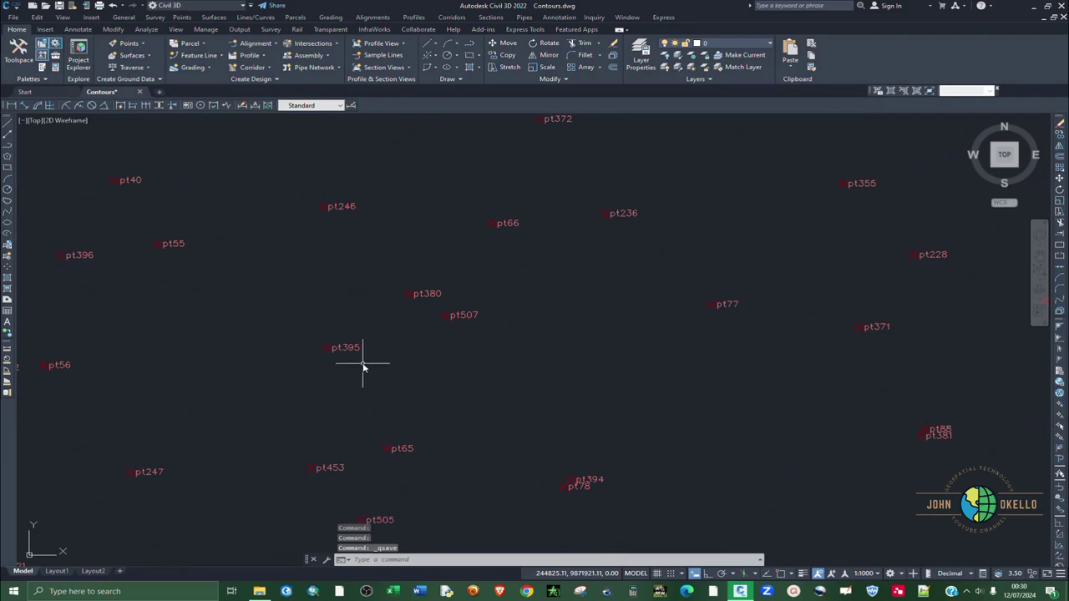
pyautogui.scroll(2, 352, 361)
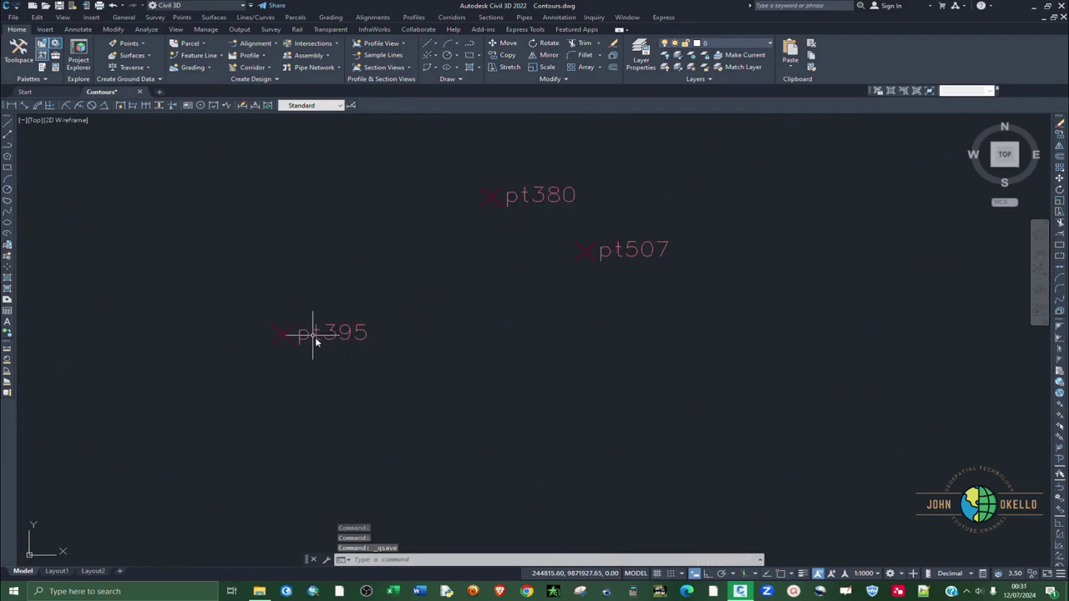
pyautogui.scroll(-2, 355, 339)
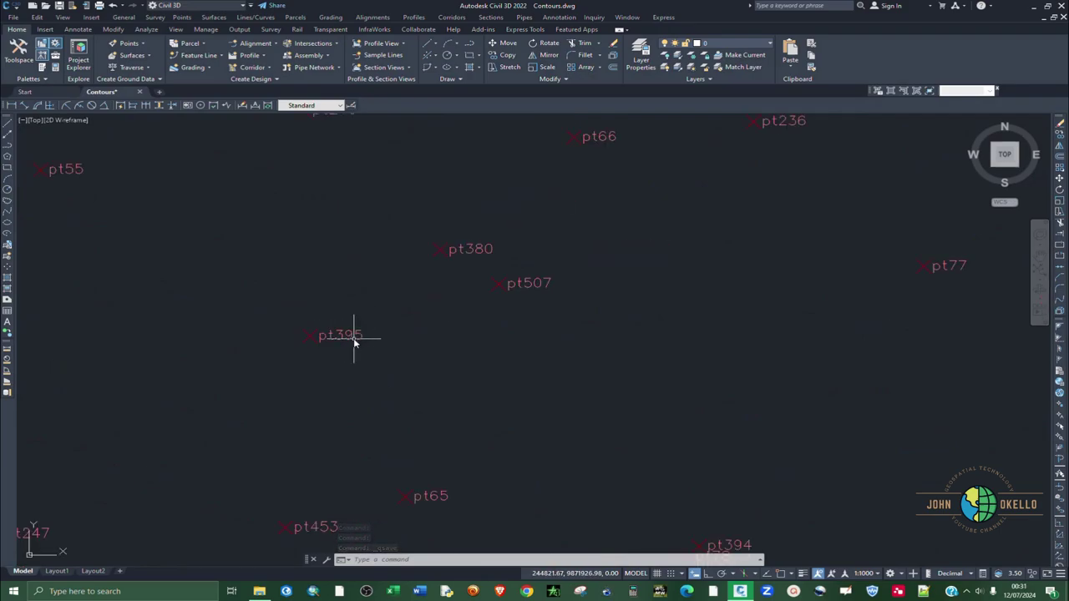
# Switch the Standard text style font to Tahoma Regular, apply it, and save the drawing
pyautogui.click(78, 29)
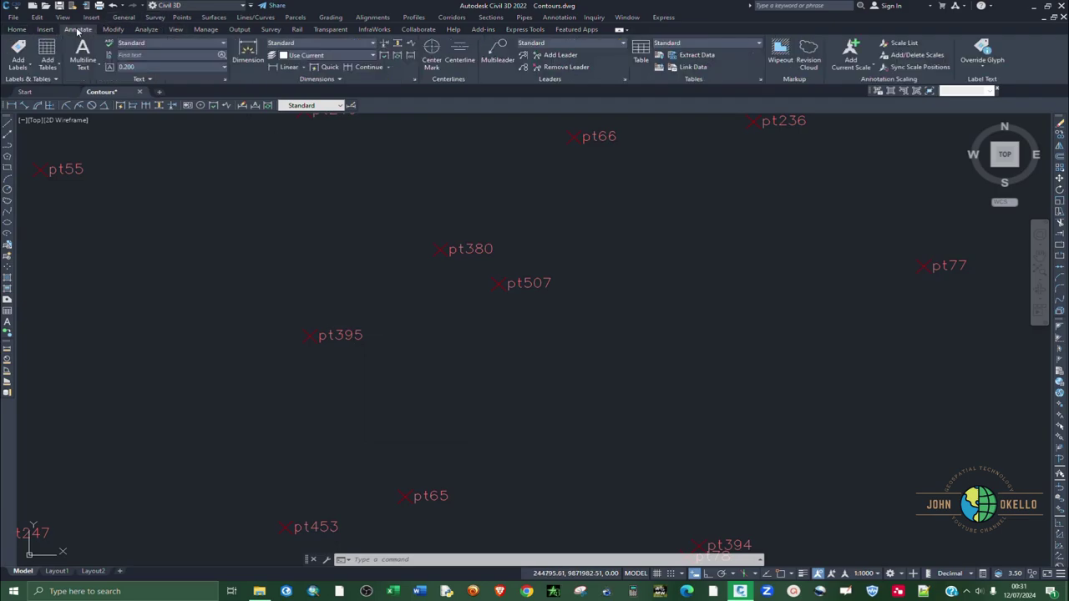
pyautogui.click(226, 79)
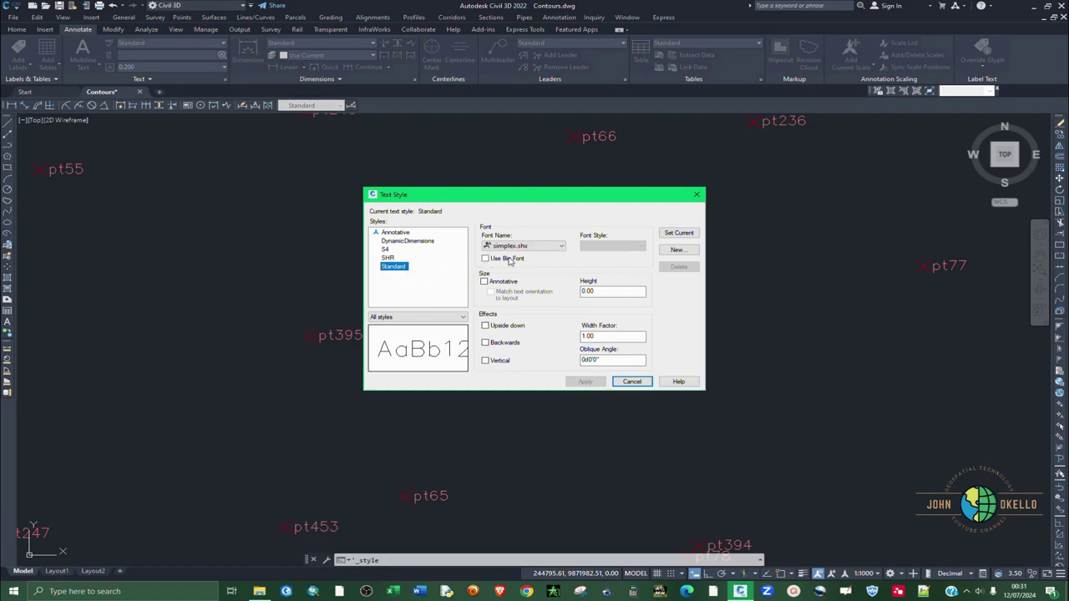
pyautogui.click(539, 246)
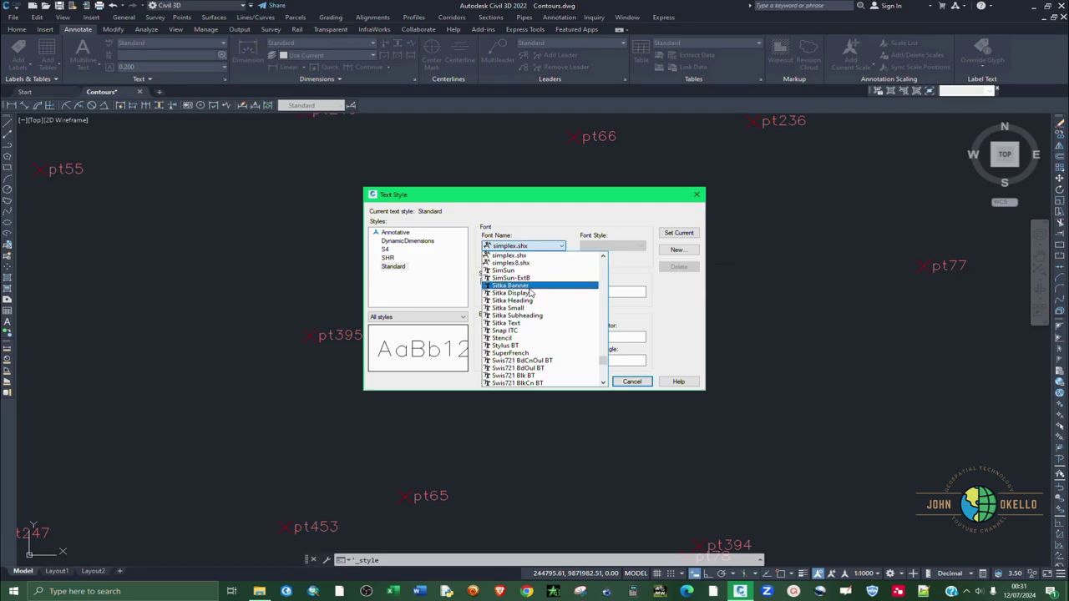
pyautogui.press('t')
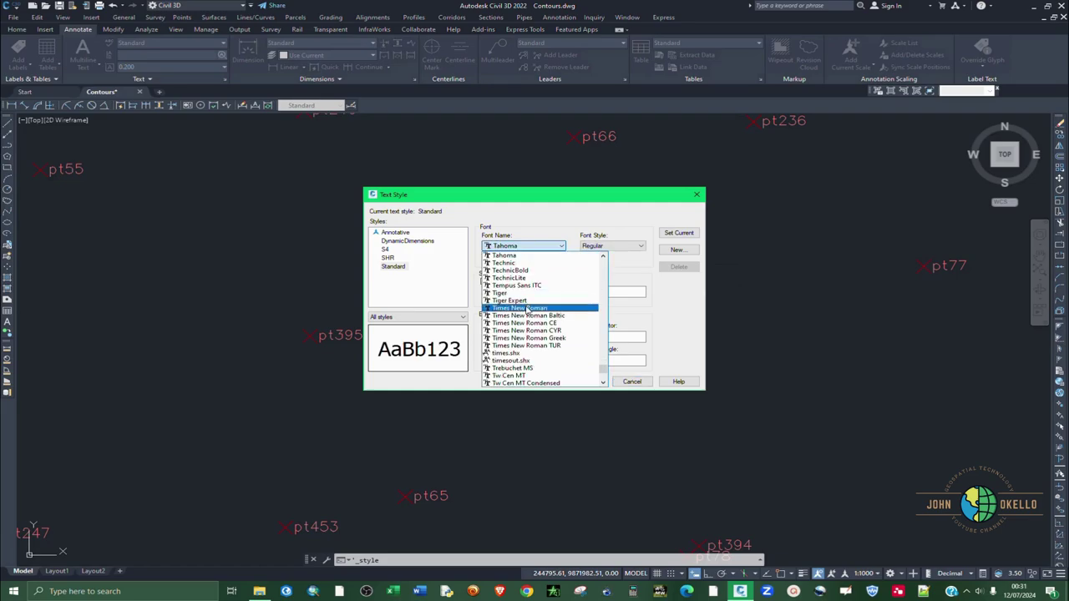
pyautogui.click(542, 309)
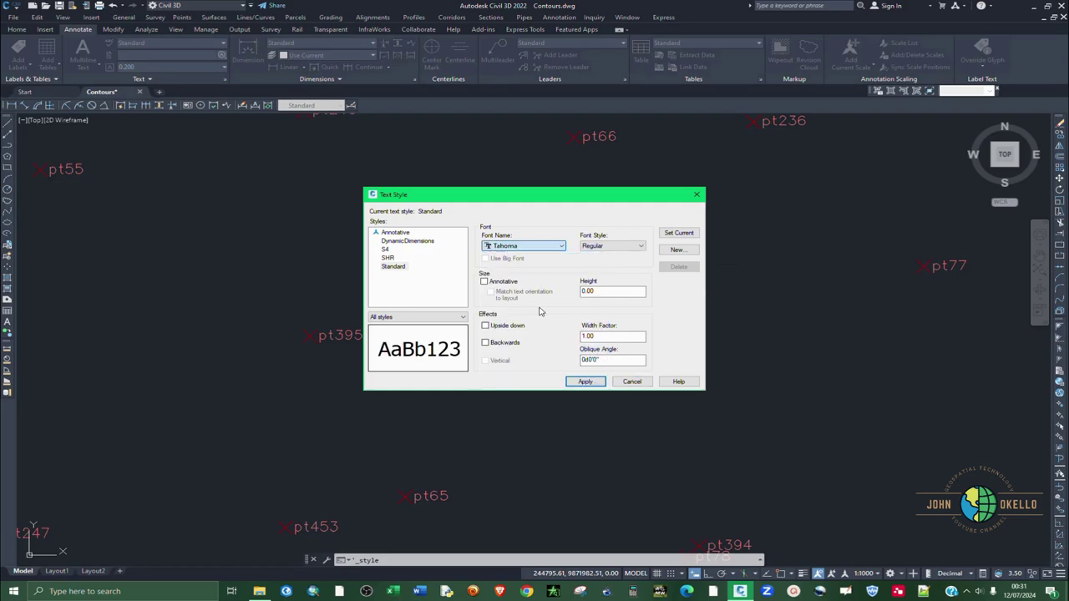
pyautogui.click(595, 385)
pyautogui.click(631, 382)
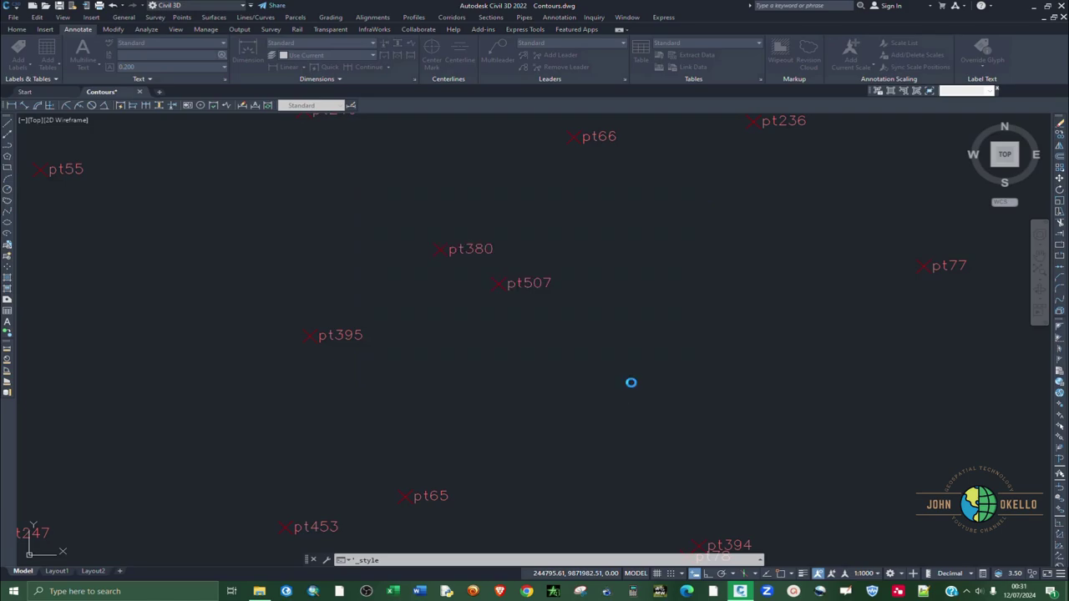
pyautogui.scroll(-6, 536, 320)
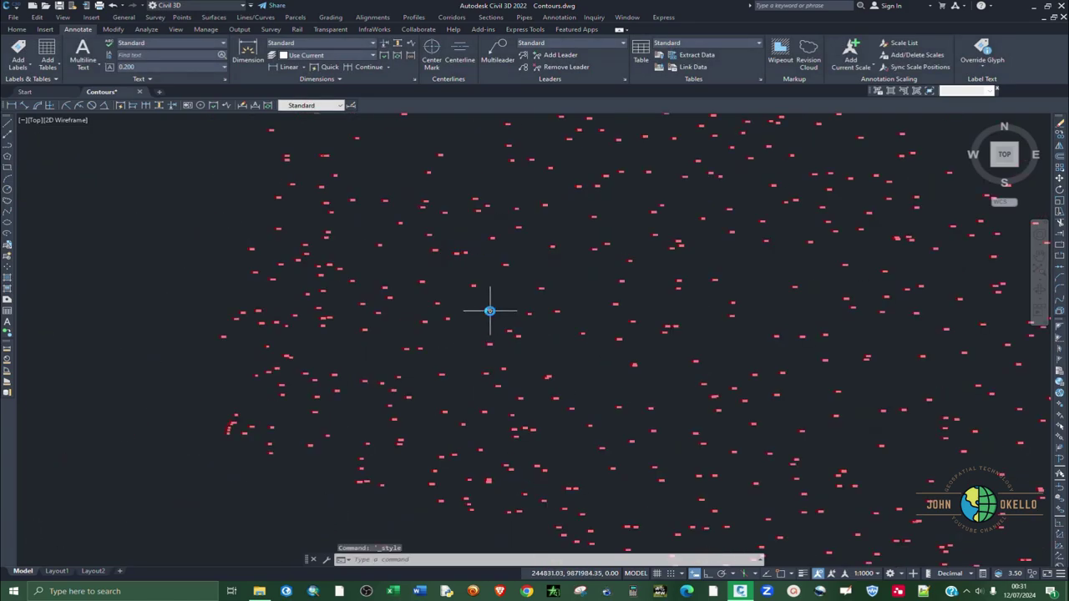
pyautogui.hotkey('ctrl', 's')
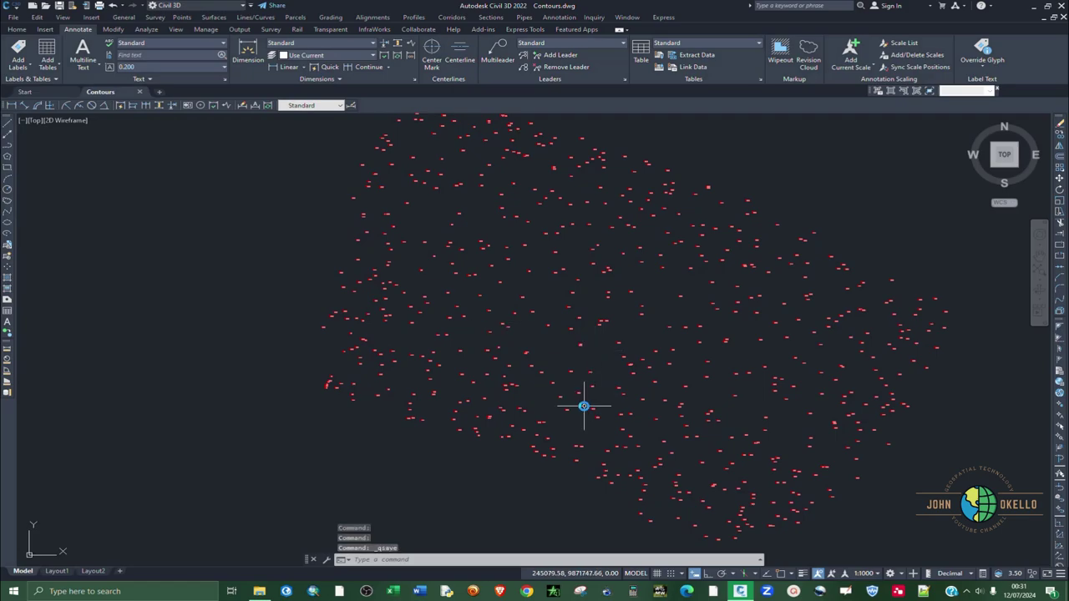
# From the Home tab, show the Toolspace Prospector listing Points, Point Groups and Surfaces
pyautogui.click(17, 29)
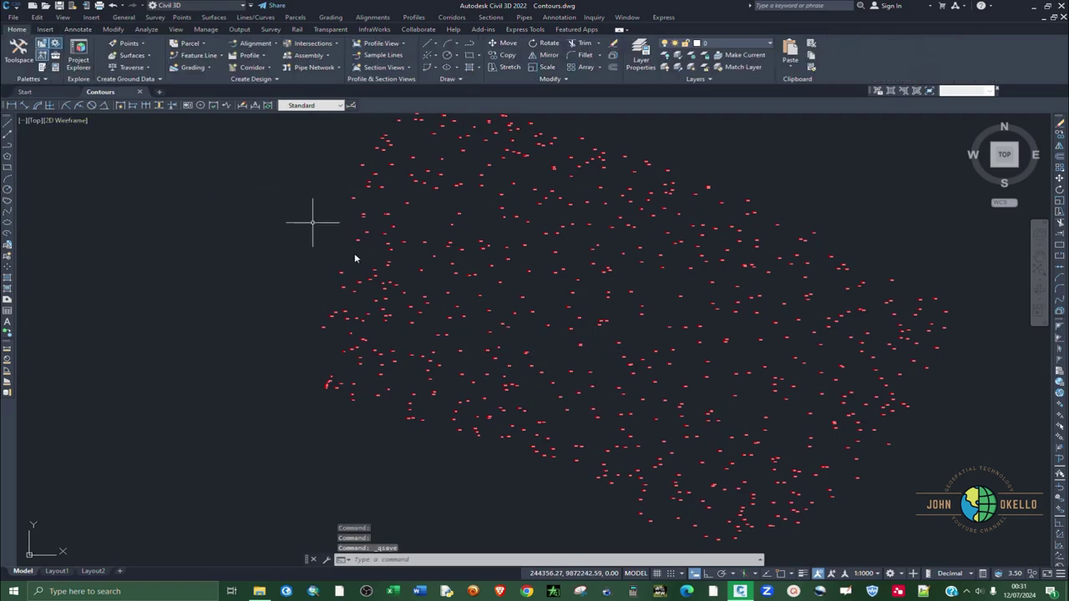
pyautogui.scroll(-2, 351, 386)
pyautogui.scroll(2, 530, 424)
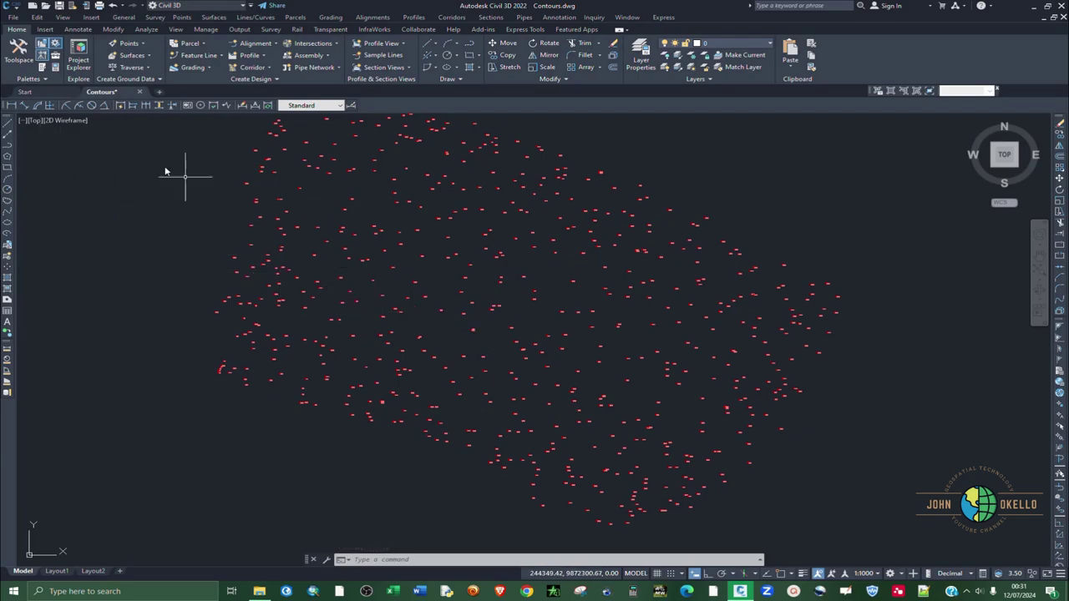
pyautogui.click(19, 52)
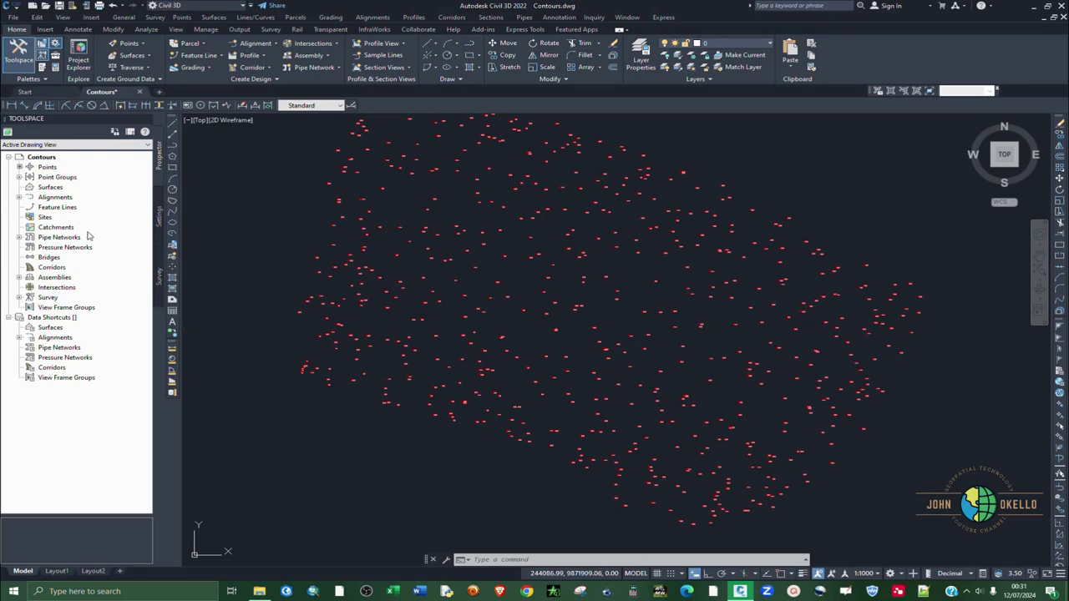
# Start a new TIN surface named Contours on layer C-TOPO and bring up its style choice
pyautogui.click(50, 188)
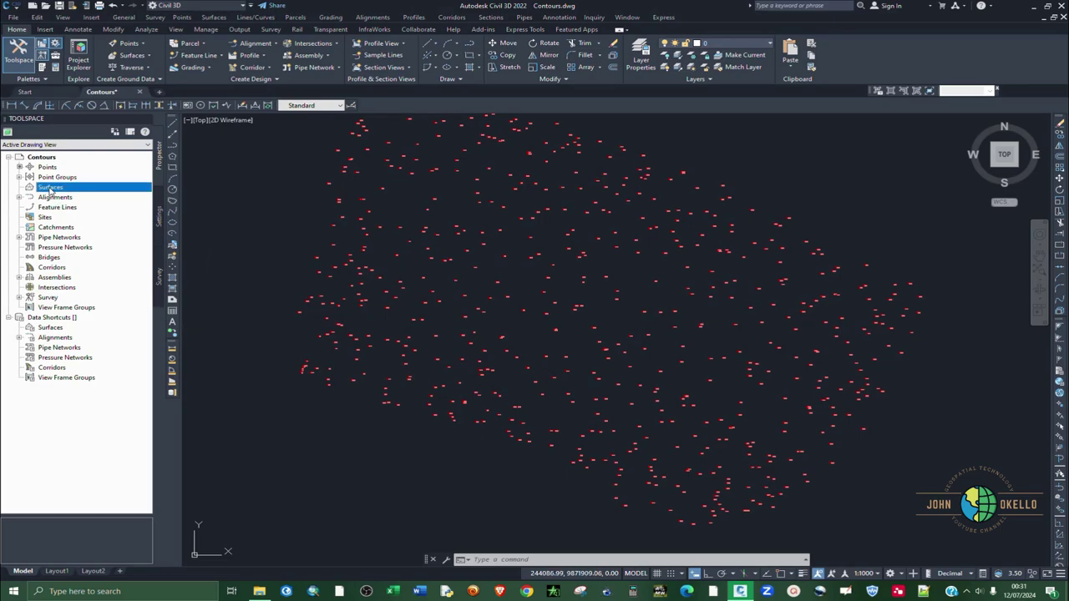
pyautogui.rightClick(50, 190)
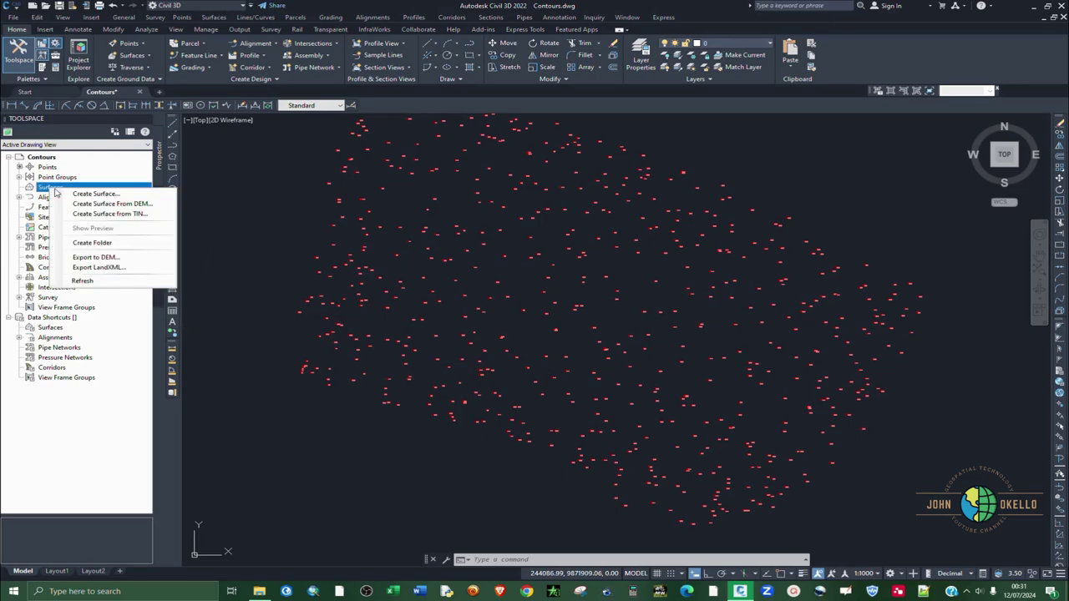
pyautogui.click(99, 195)
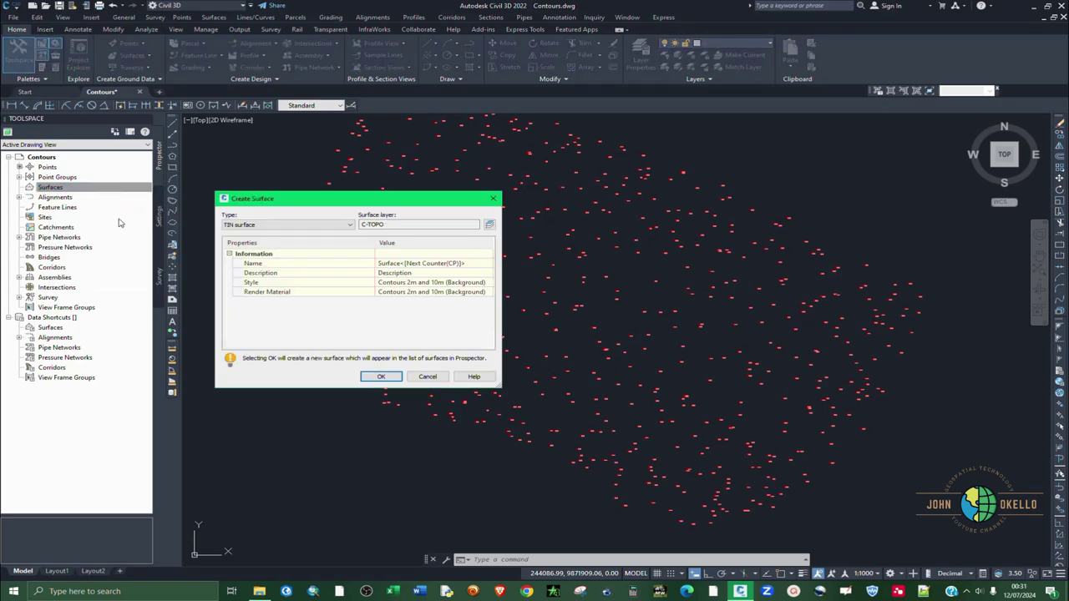
pyautogui.click(433, 265)
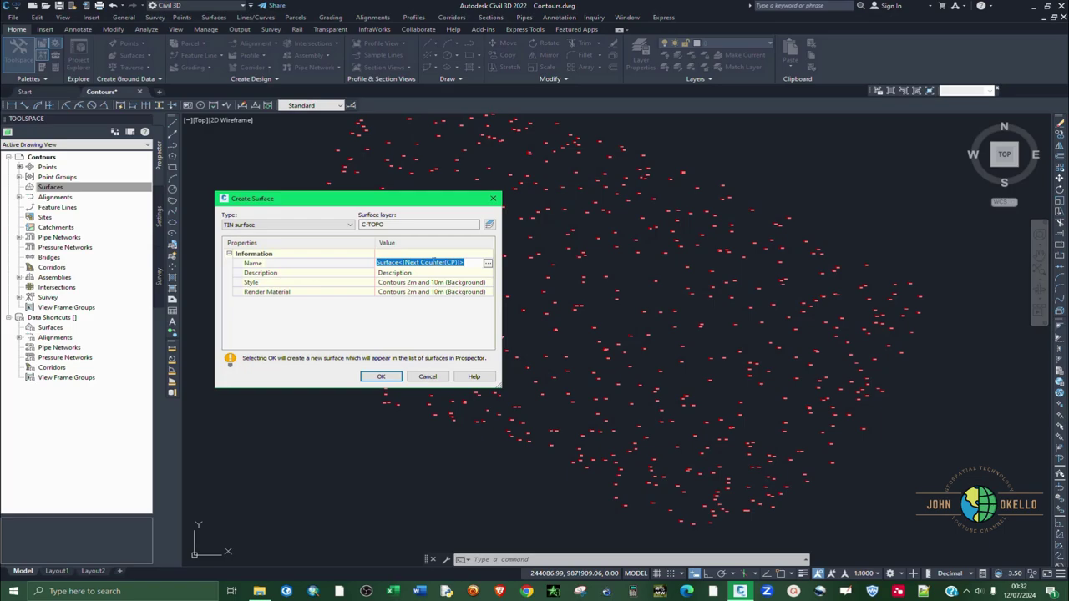
pyautogui.write('Contours')
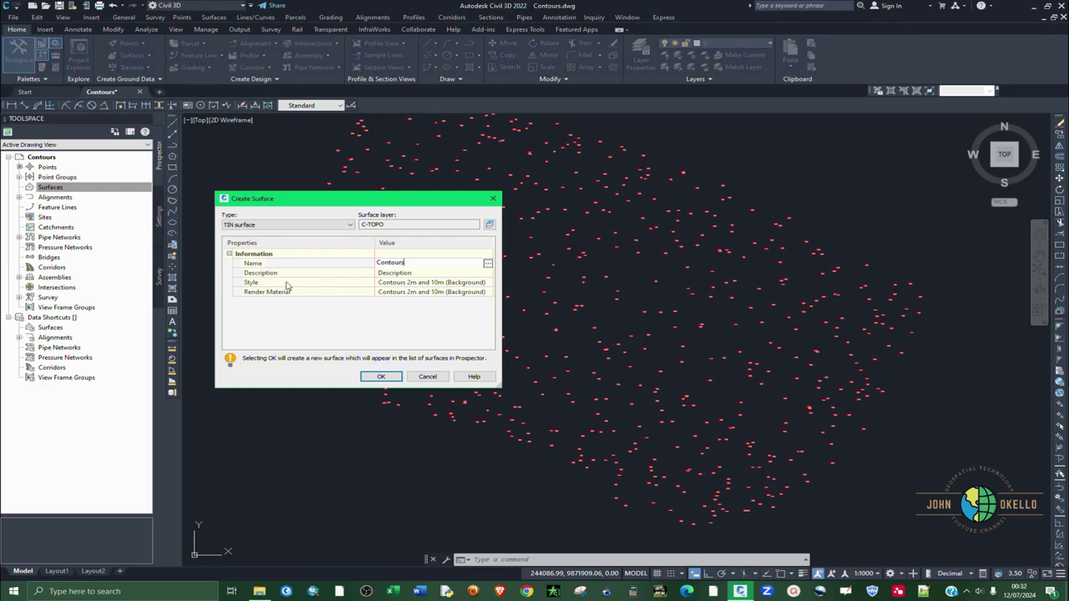
pyautogui.press('Return')
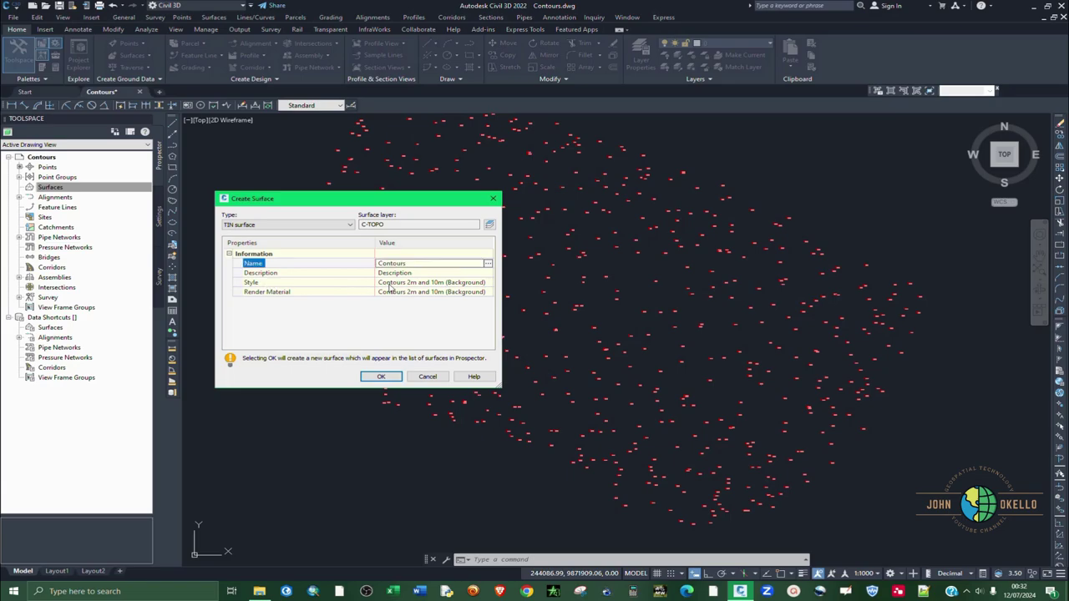
pyautogui.click(481, 285)
pyautogui.click(489, 283)
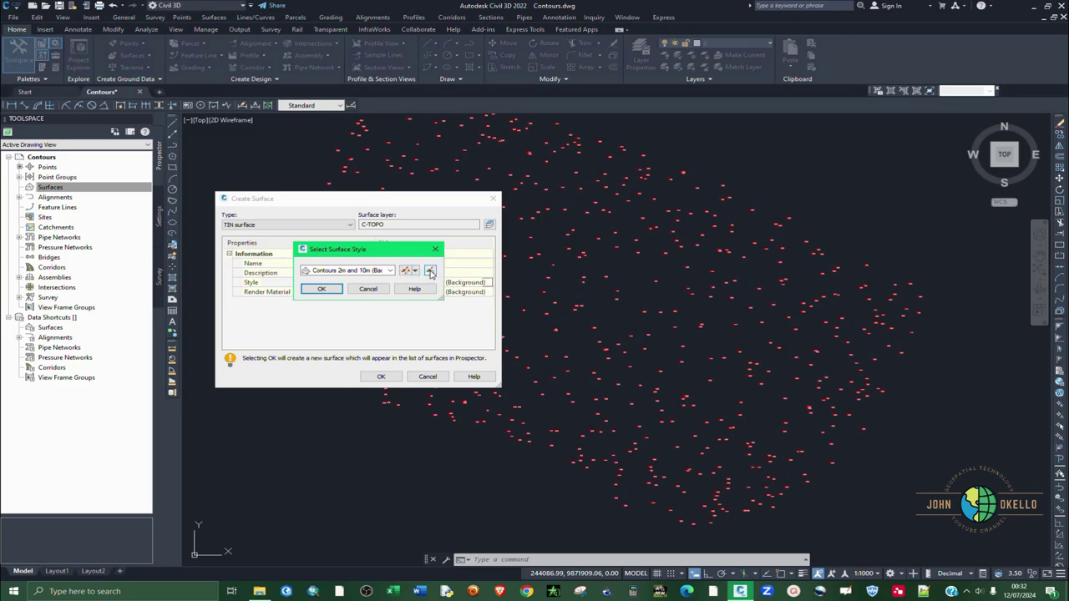
# Edit the Contours 2m and 10m (Background) style and expand its contour interval settings
pyautogui.click(407, 274)
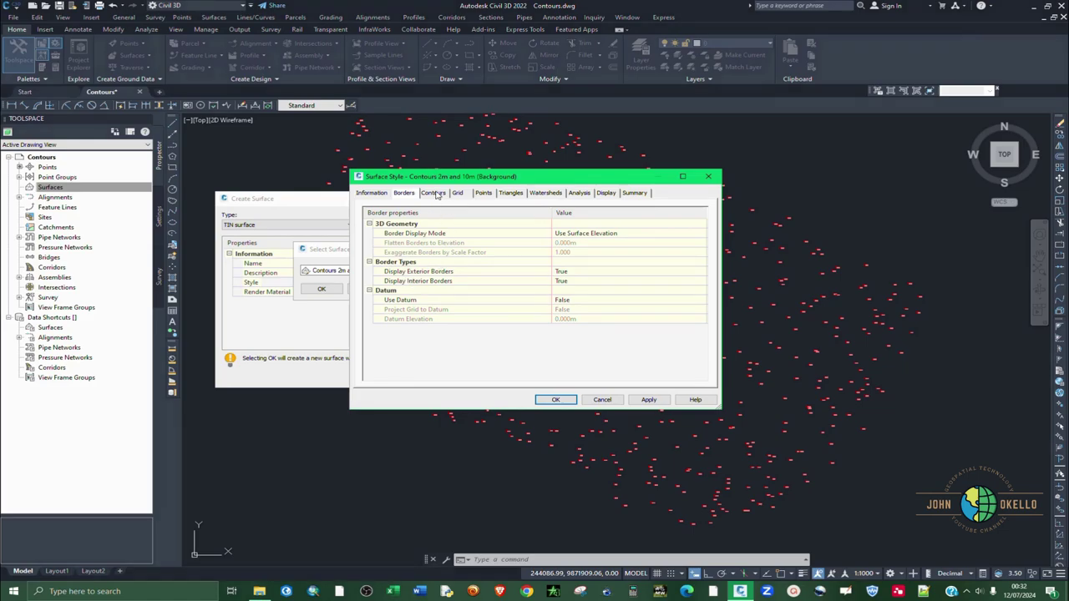
pyautogui.click(434, 193)
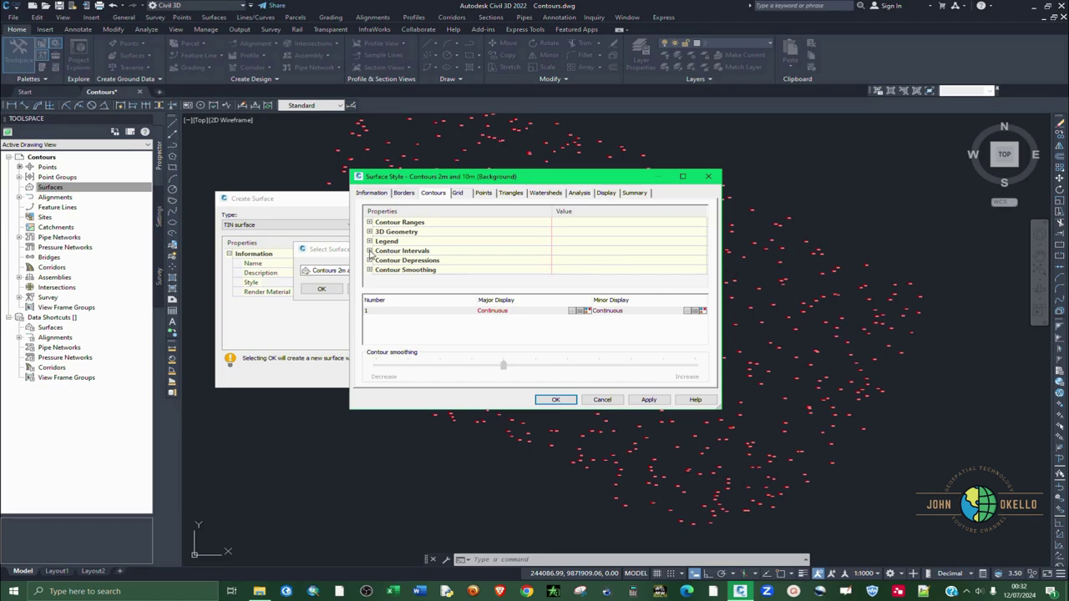
pyautogui.click(369, 251)
pyautogui.scroll(-1, 432, 254)
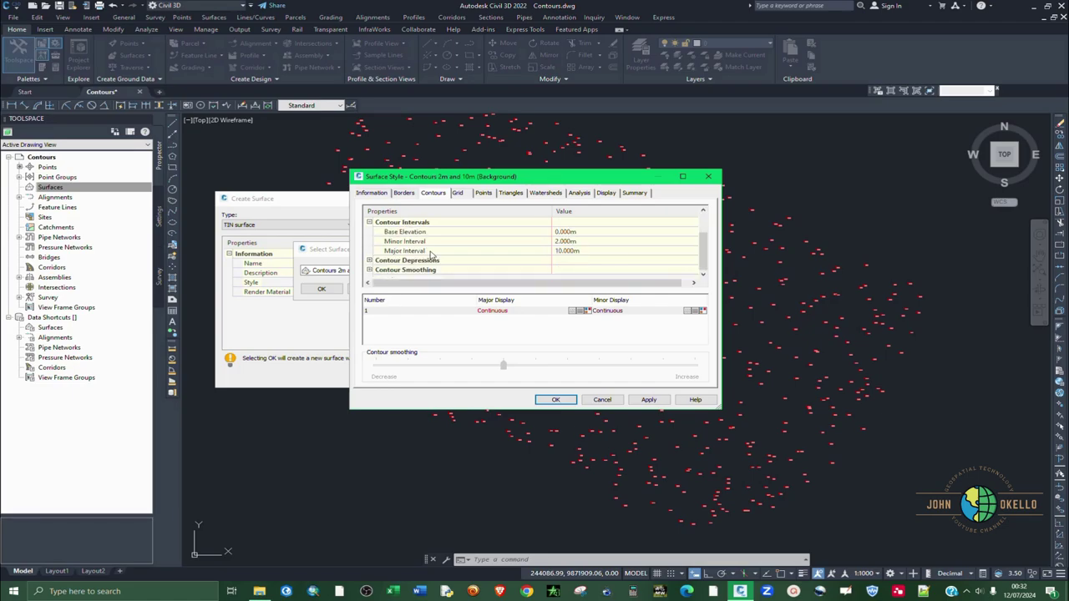
# Set the major contour interval to 6.000m, keeping the 2.000m minor, and apply the style
pyautogui.click(559, 243)
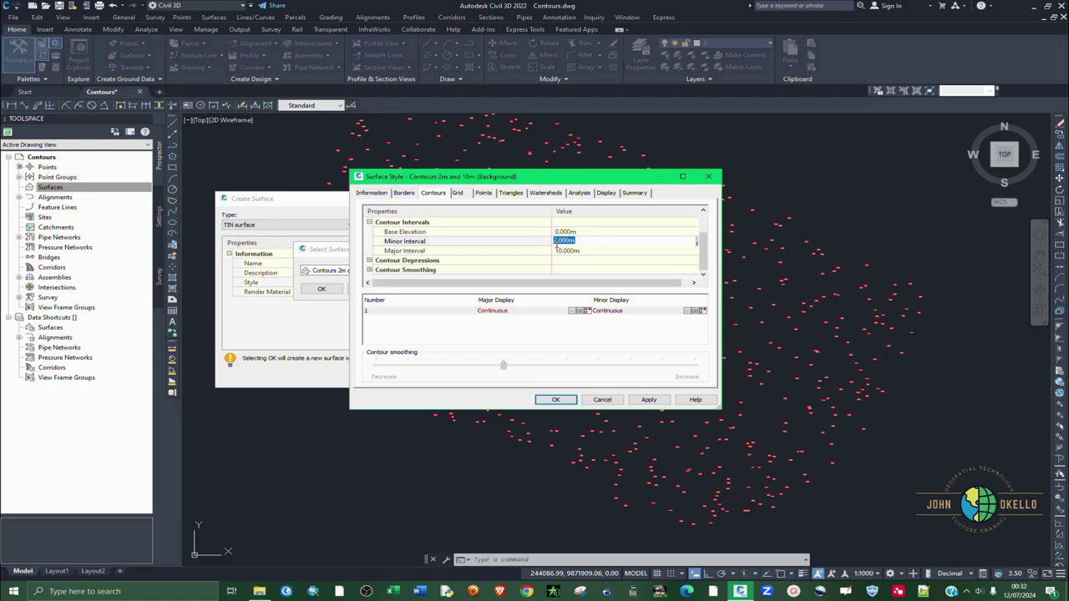
pyautogui.click(561, 250)
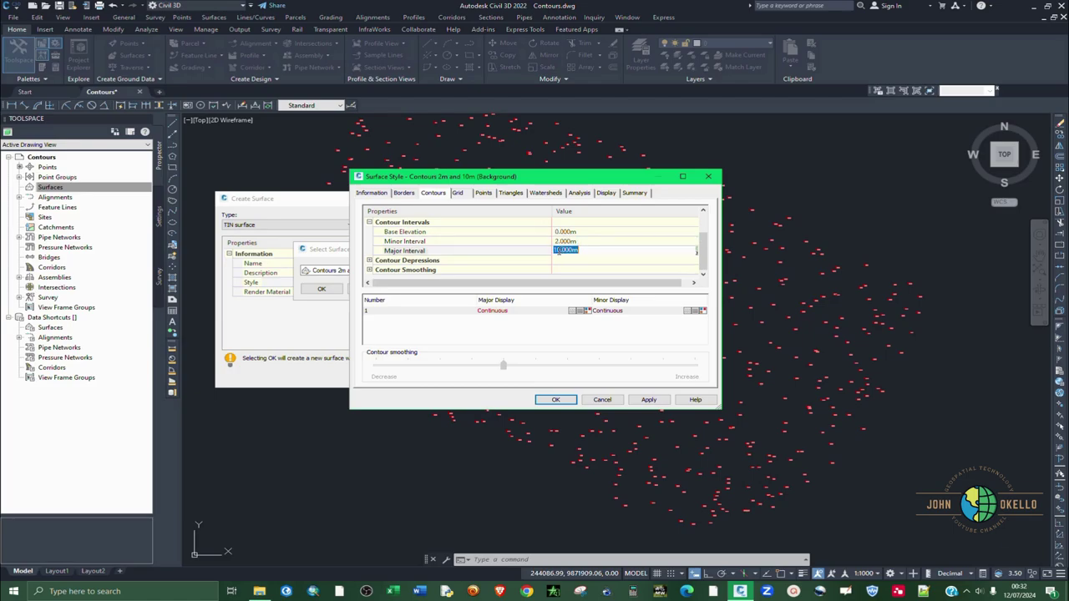
pyautogui.click(558, 250)
pyautogui.write('6')
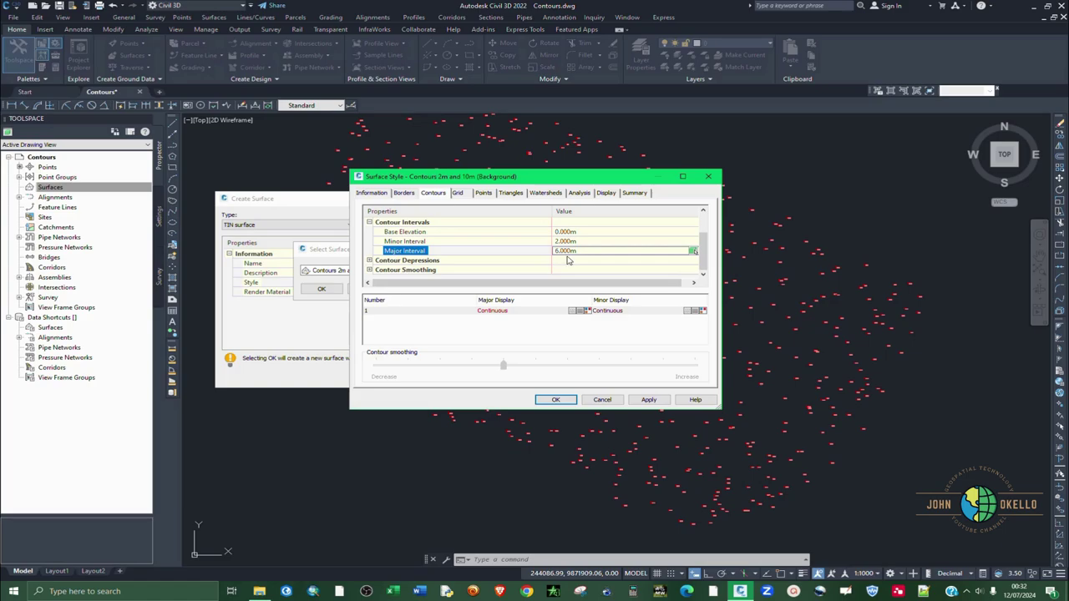
pyautogui.click(567, 252)
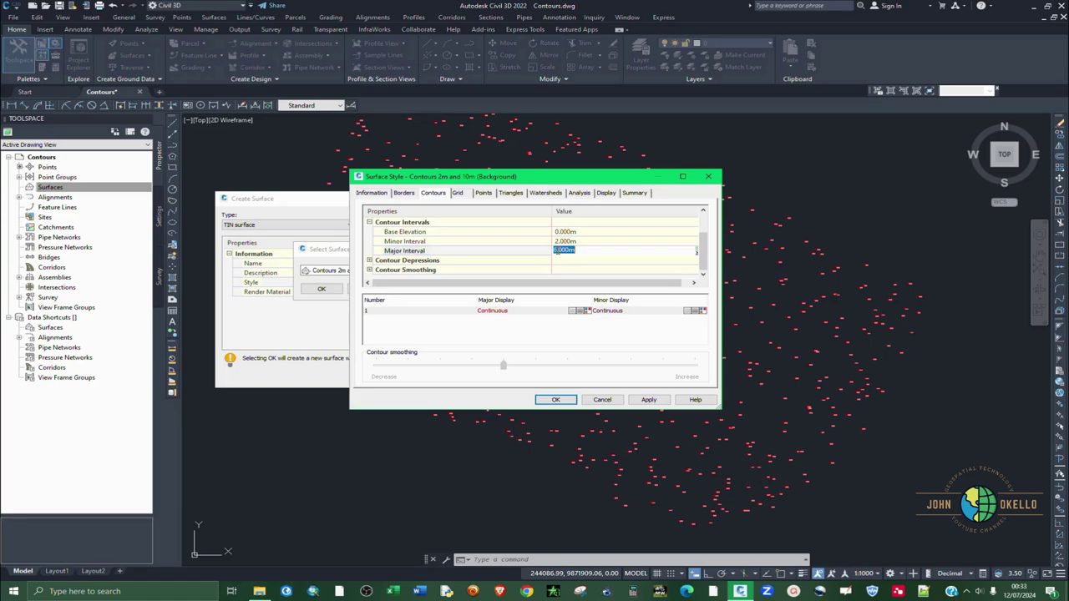
pyautogui.write('6.000m')
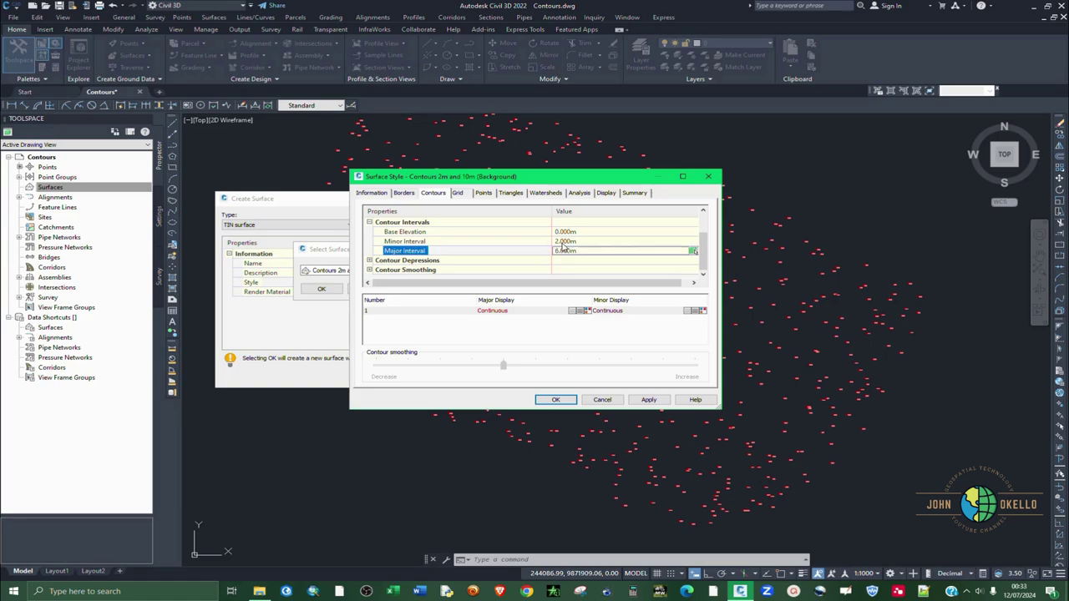
pyautogui.press('Return')
pyautogui.doubleClick(571, 253)
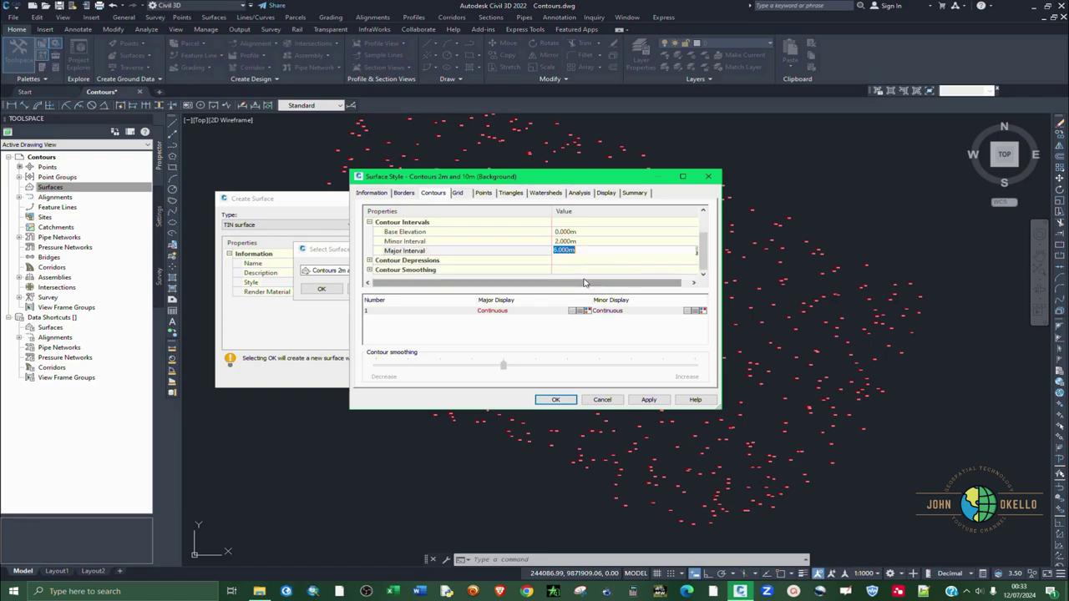
pyautogui.click(648, 400)
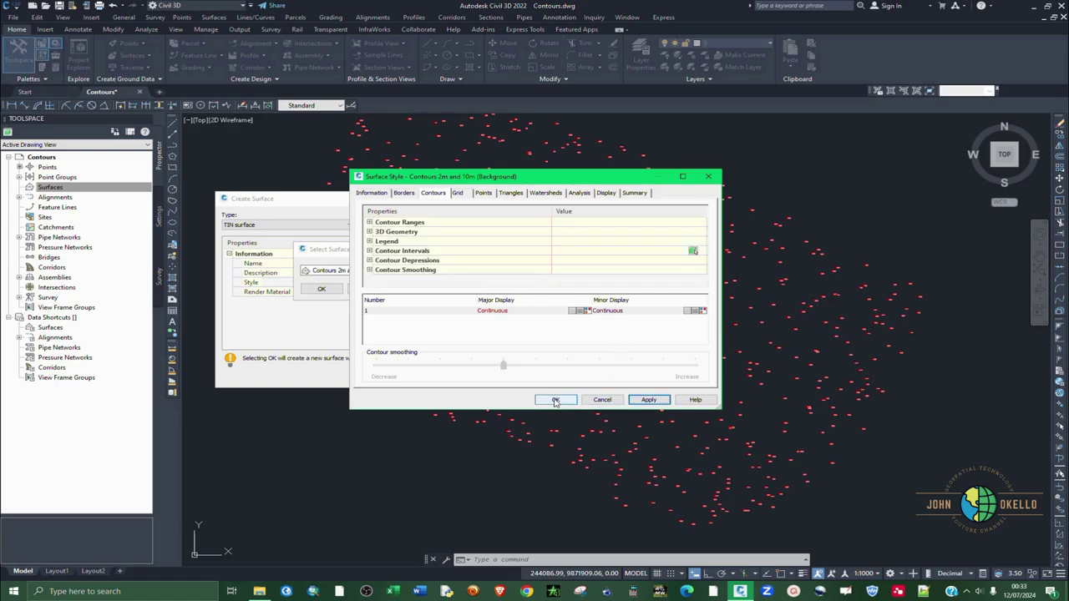
pyautogui.click(555, 400)
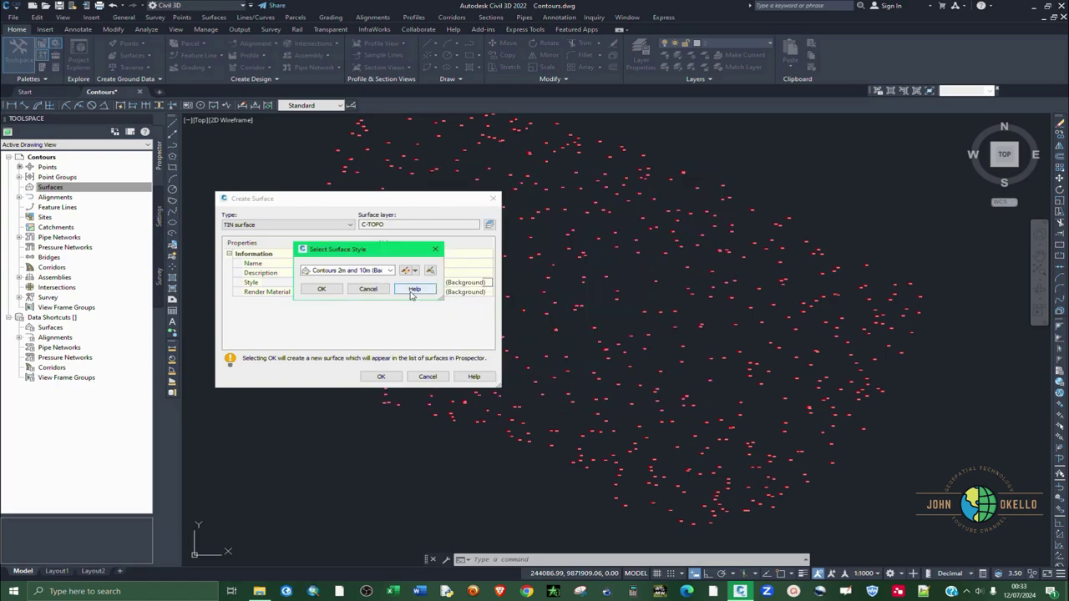
# Accept the chosen style, set render material to ByBlock, and create the Contours surface
pyautogui.click(322, 289)
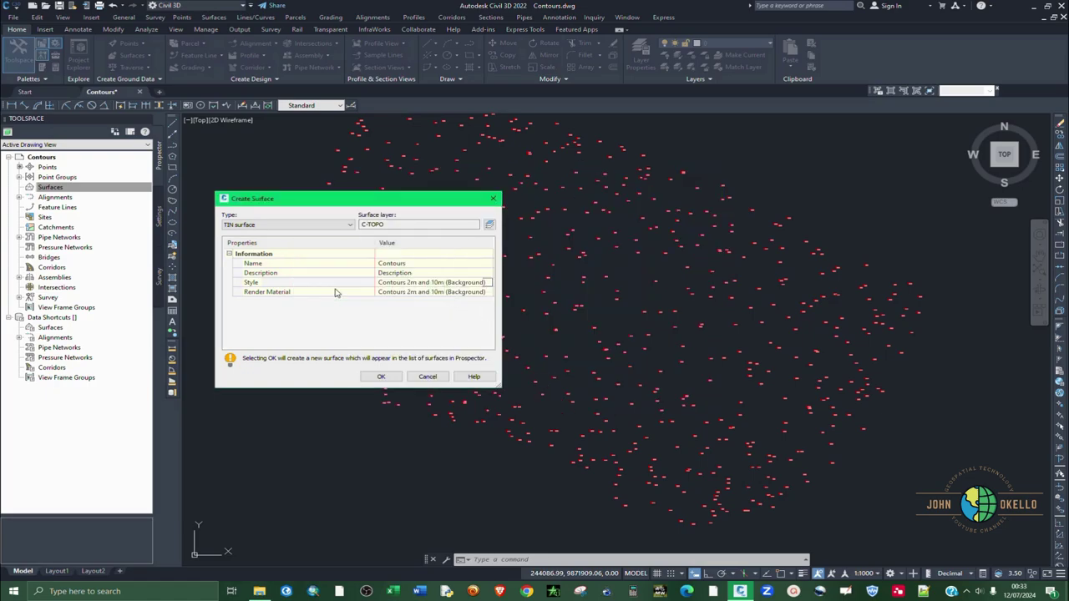
pyautogui.click(475, 294)
pyautogui.click(487, 294)
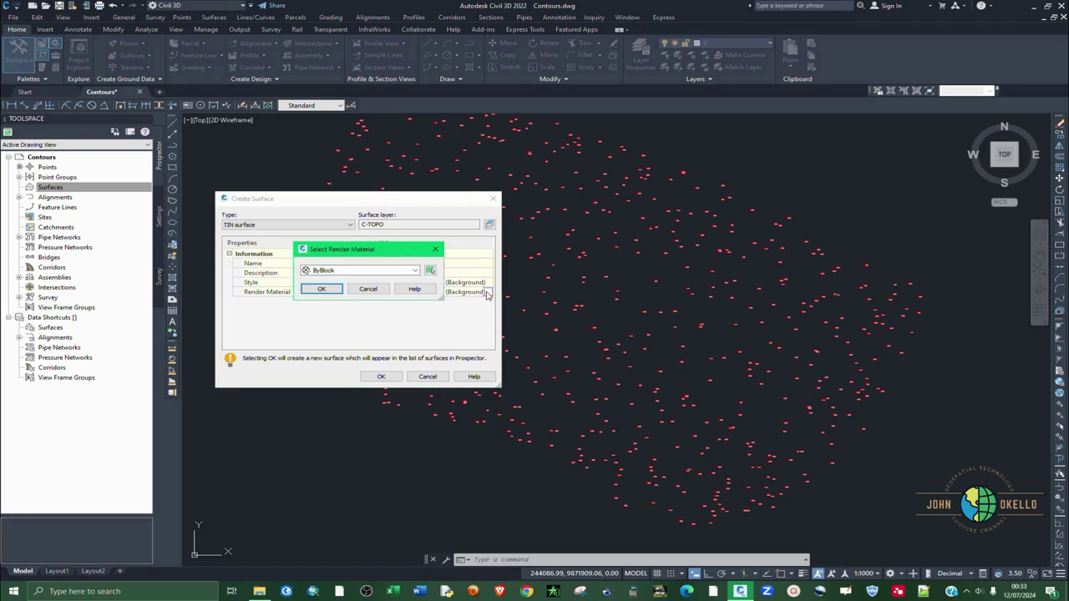
pyautogui.click(340, 289)
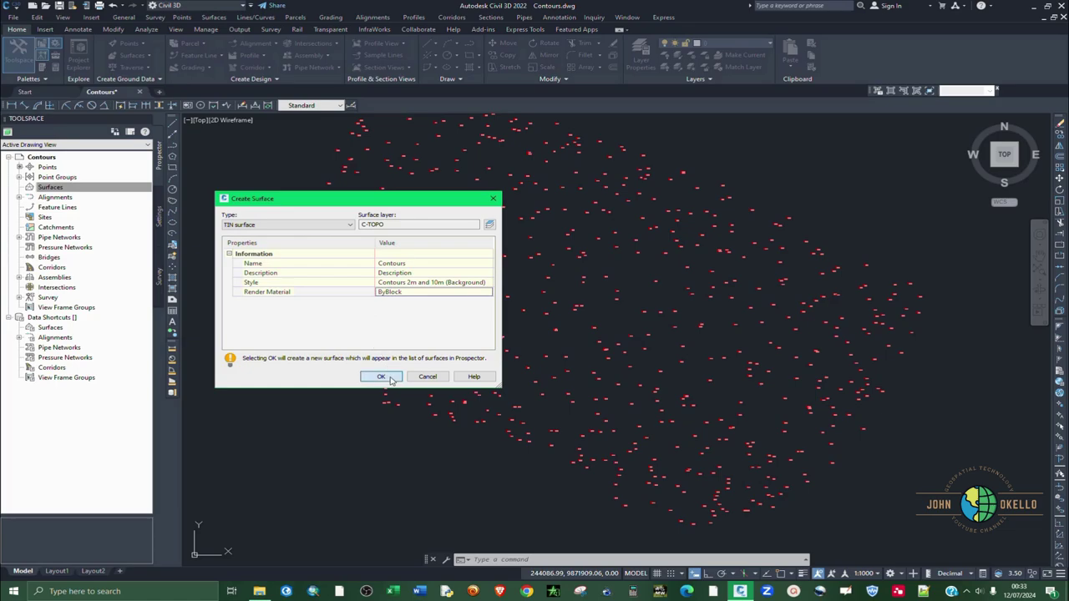
pyautogui.click(383, 376)
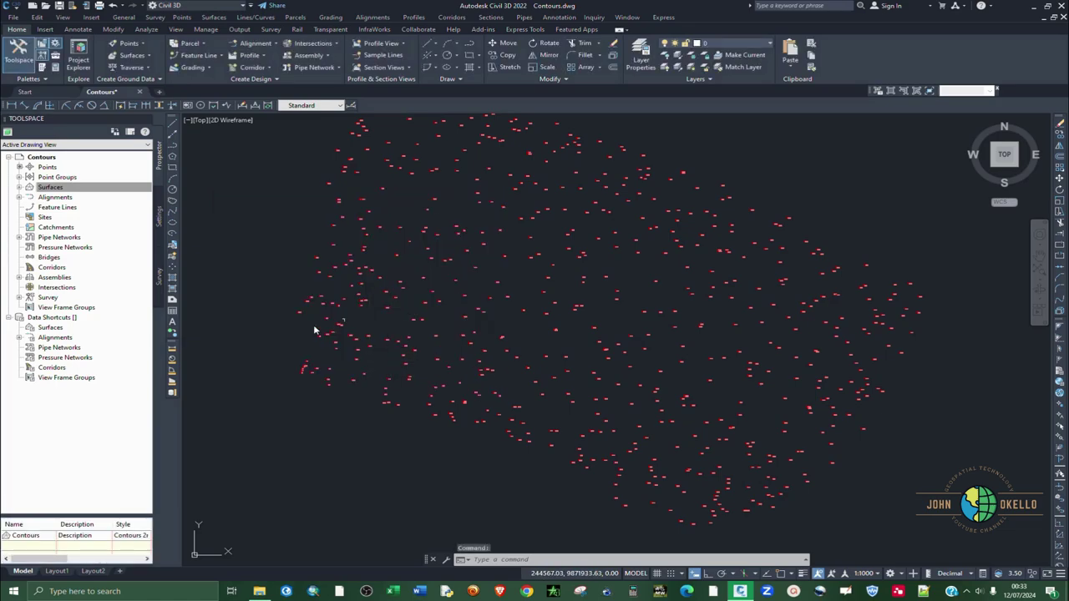
pyautogui.click(64, 188)
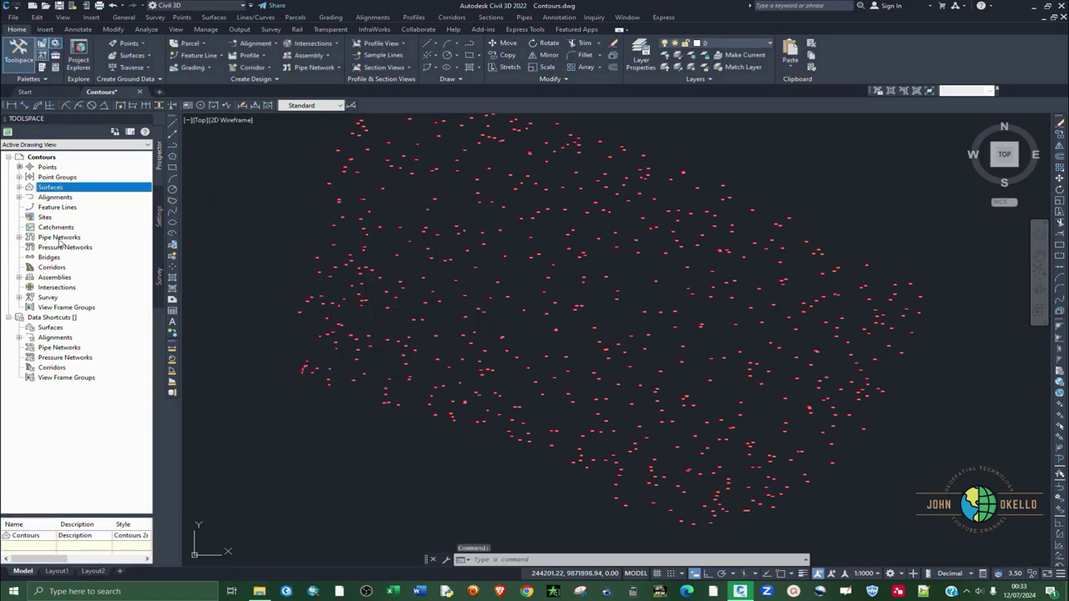
# Expand Contours > Definition, add point groups, and choose _All Points
pyautogui.click(19, 187)
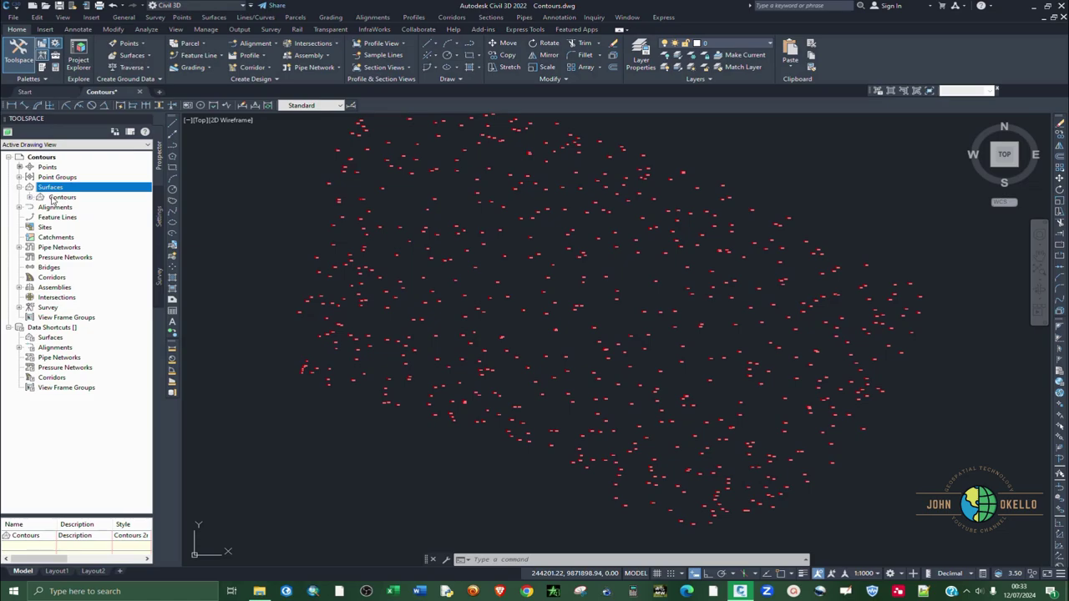
pyautogui.click(30, 197)
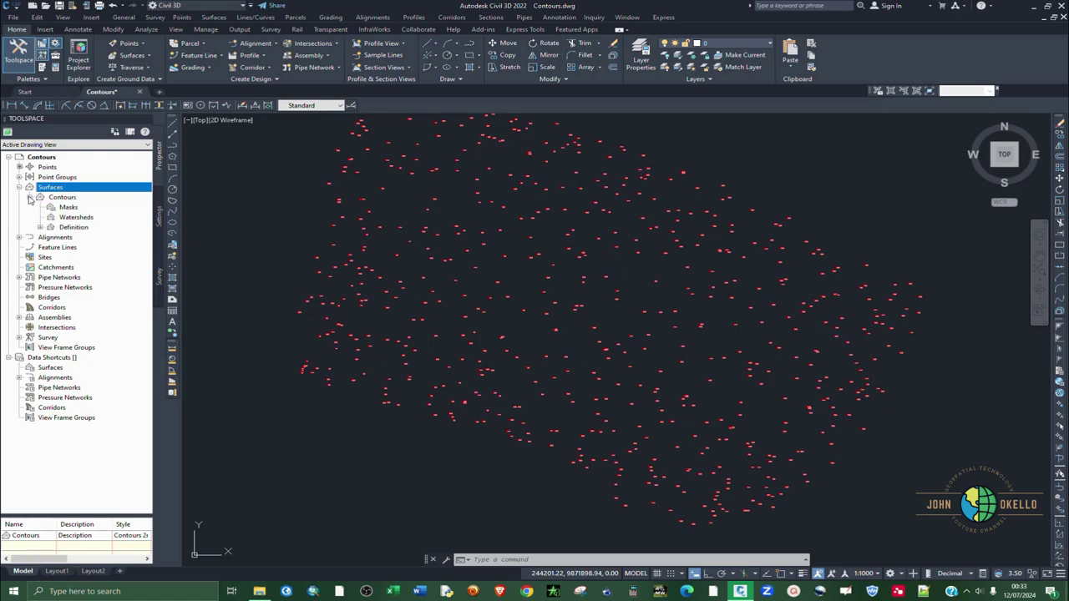
pyautogui.click(40, 227)
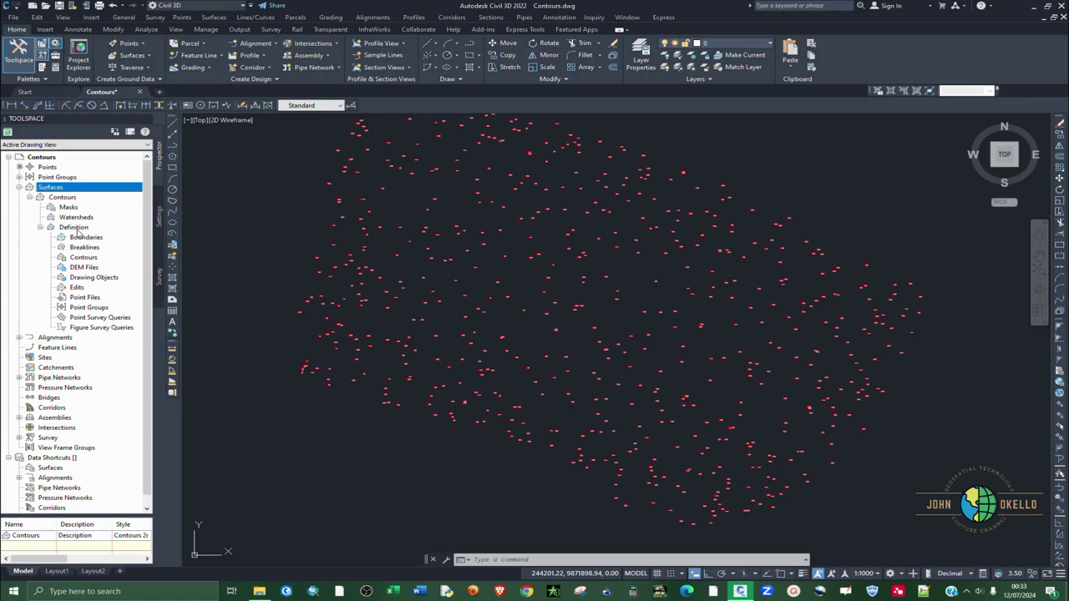
pyautogui.click(91, 307)
pyautogui.rightClick(97, 309)
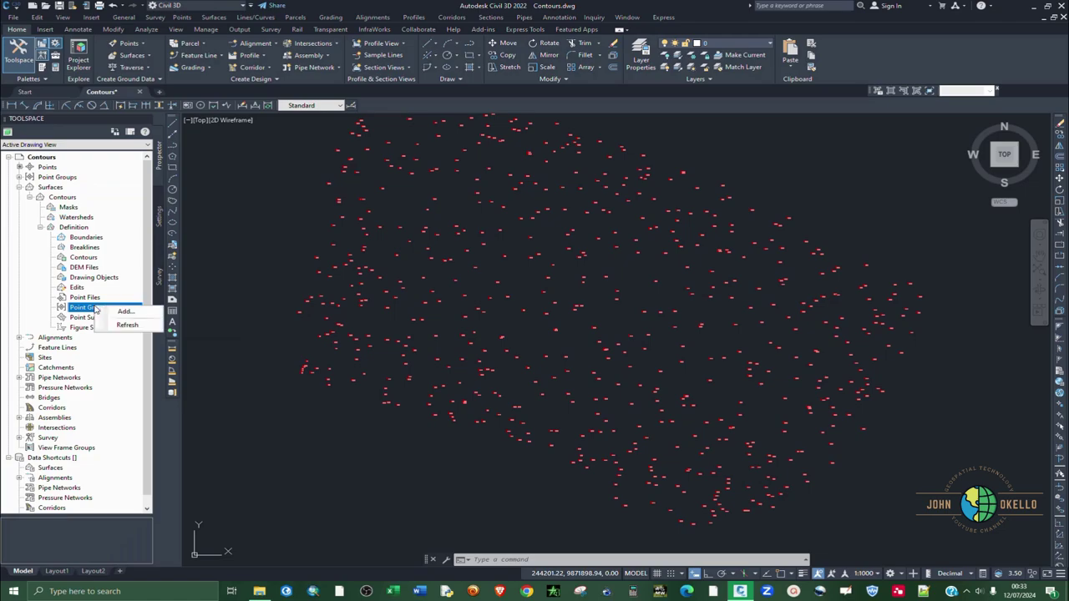
pyautogui.click(117, 311)
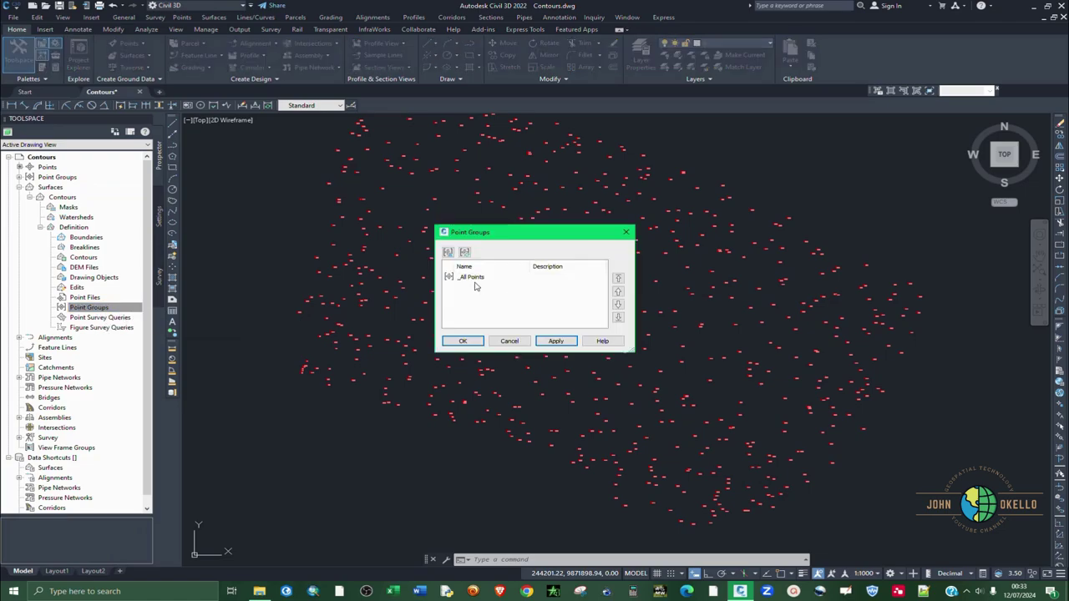
pyautogui.click(474, 279)
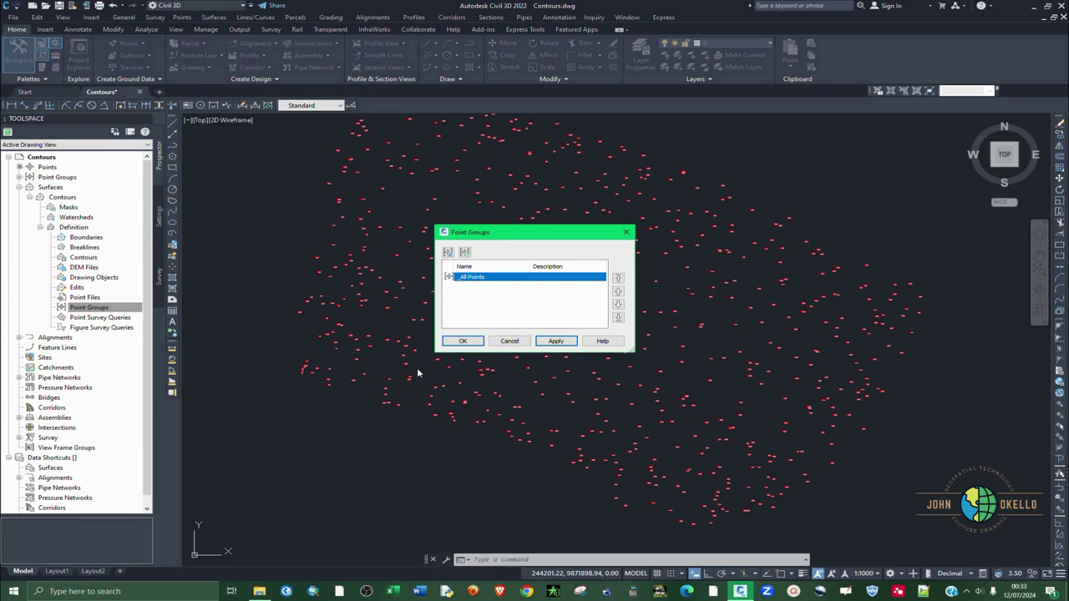
# Add _All Points to the Contours surface and zoom to inspect the contours inside the green boundary
pyautogui.click(464, 342)
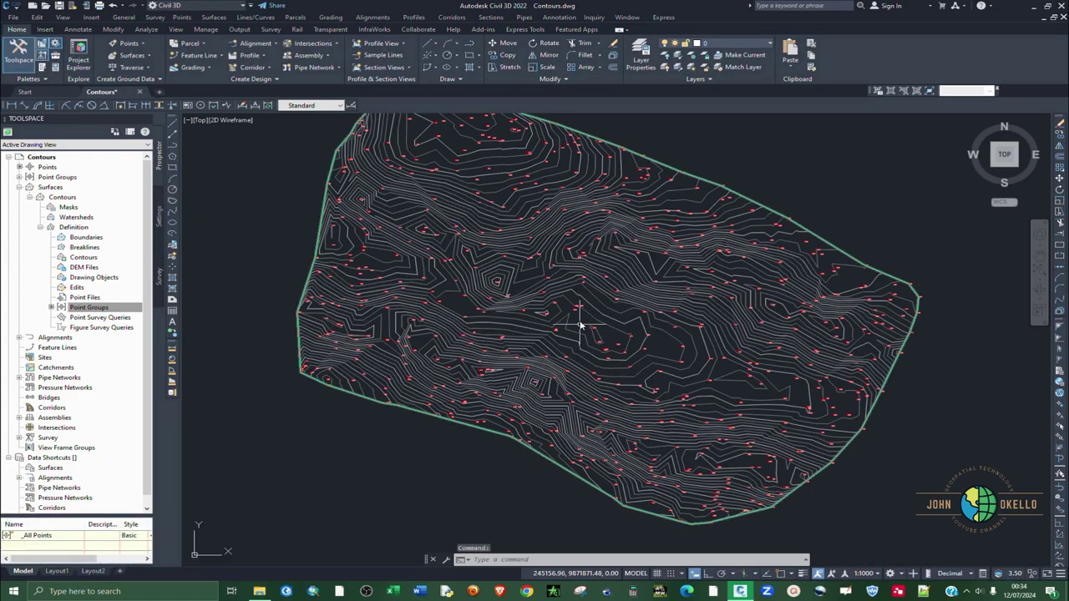
pyautogui.scroll(3, 608, 244)
pyautogui.scroll(3, 527, 259)
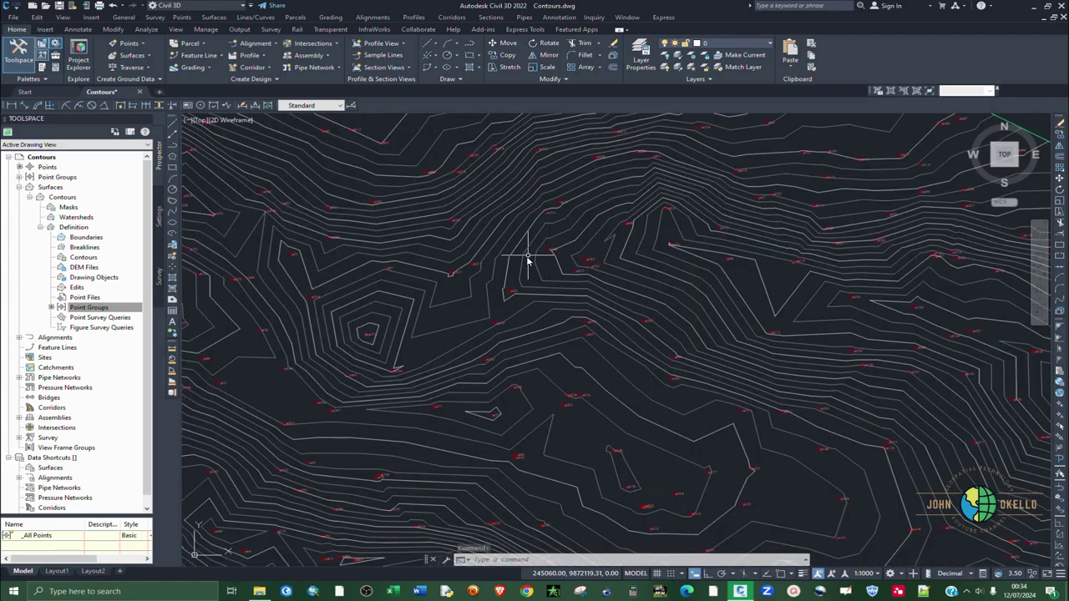
pyautogui.scroll(-5, 528, 259)
pyautogui.scroll(5, 622, 287)
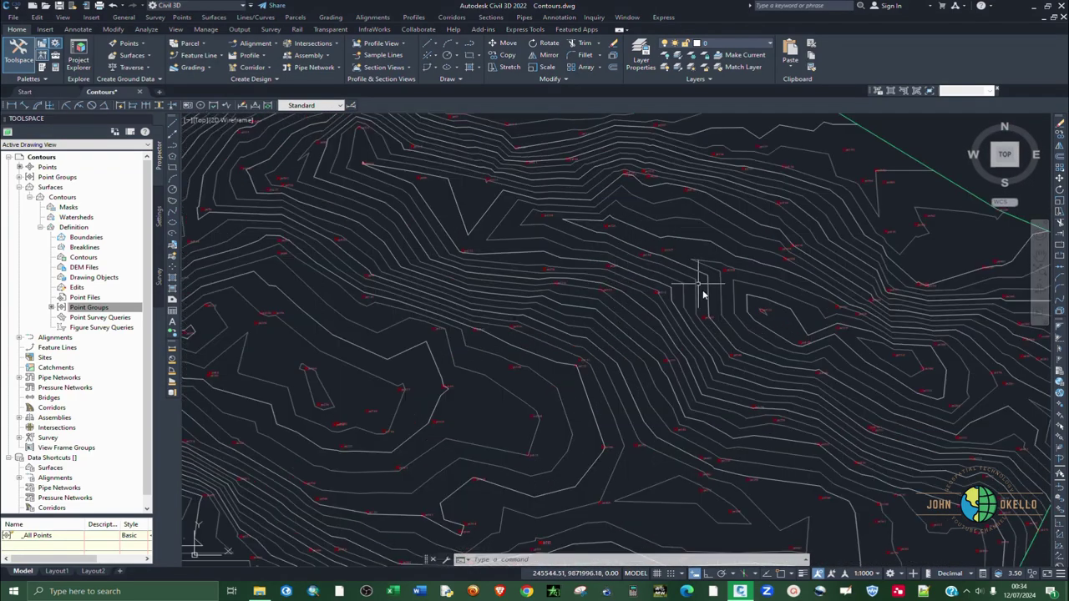
pyautogui.scroll(-5, 704, 294)
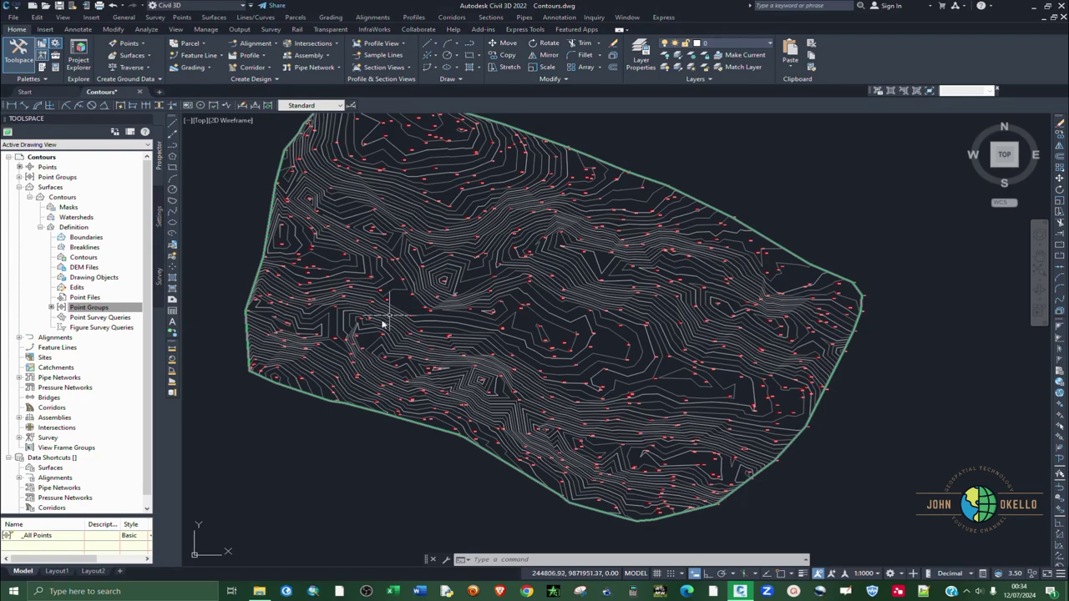
pyautogui.scroll(5, 376, 328)
pyautogui.scroll(-5, 539, 317)
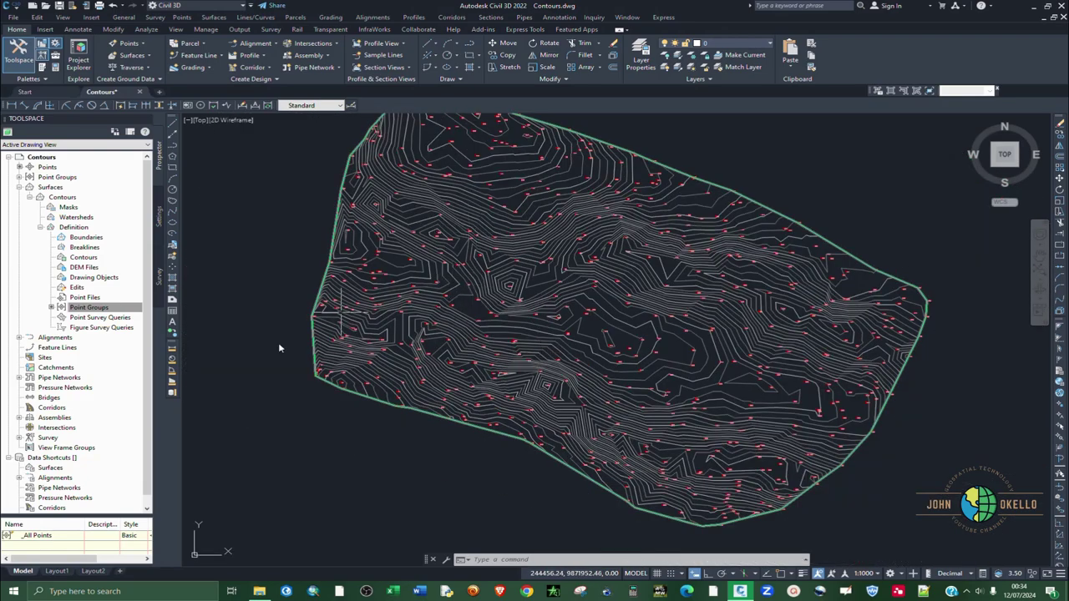
# Smooth the Contours surface with natural neighbor interpolation and go pick the output region
pyautogui.click(94, 308)
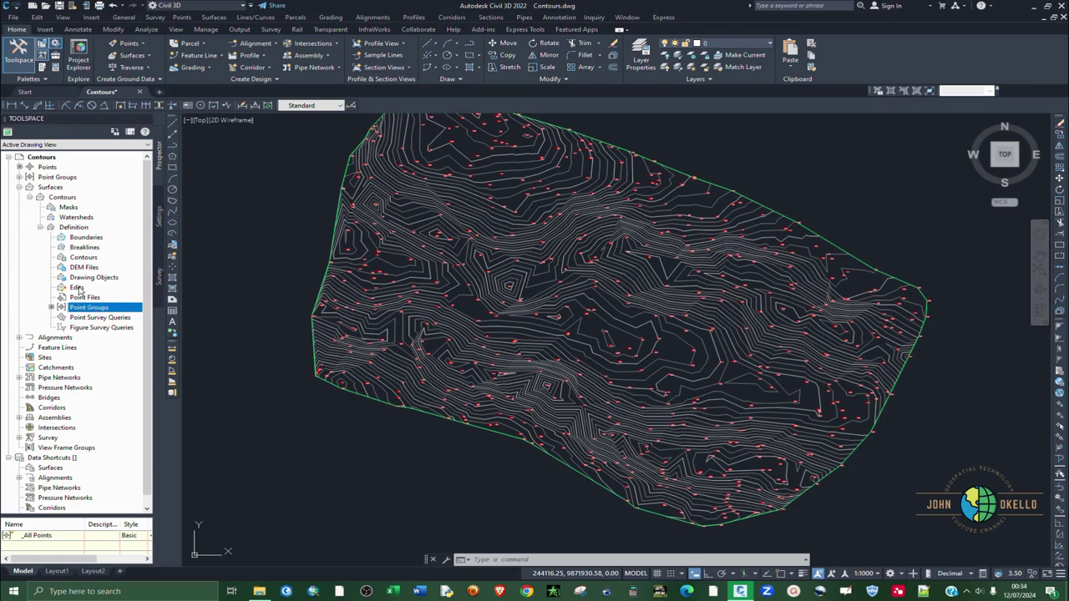
pyautogui.click(77, 288)
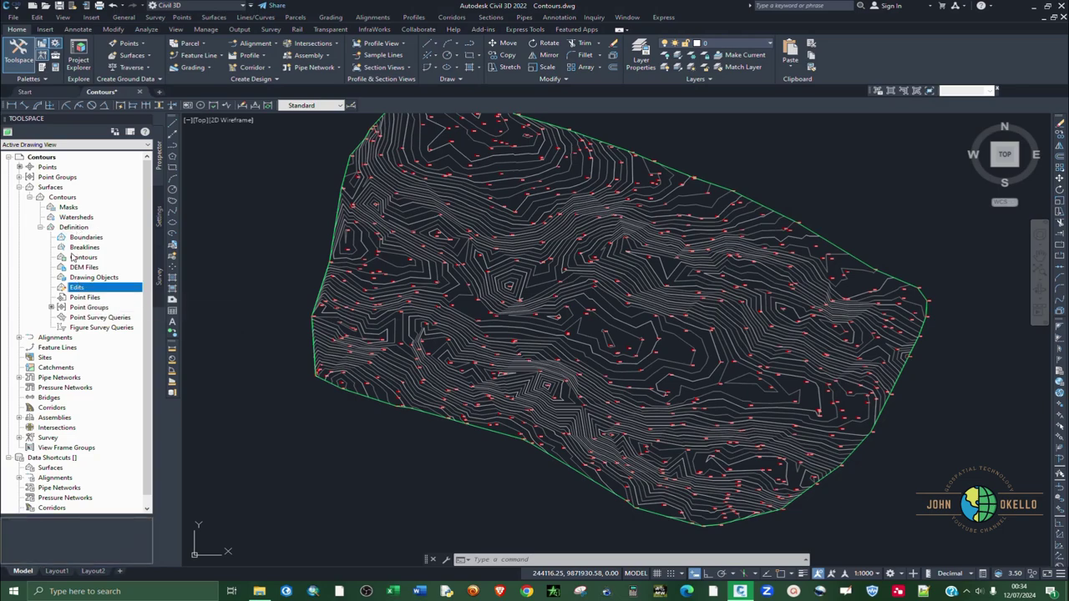
pyautogui.rightClick(78, 289)
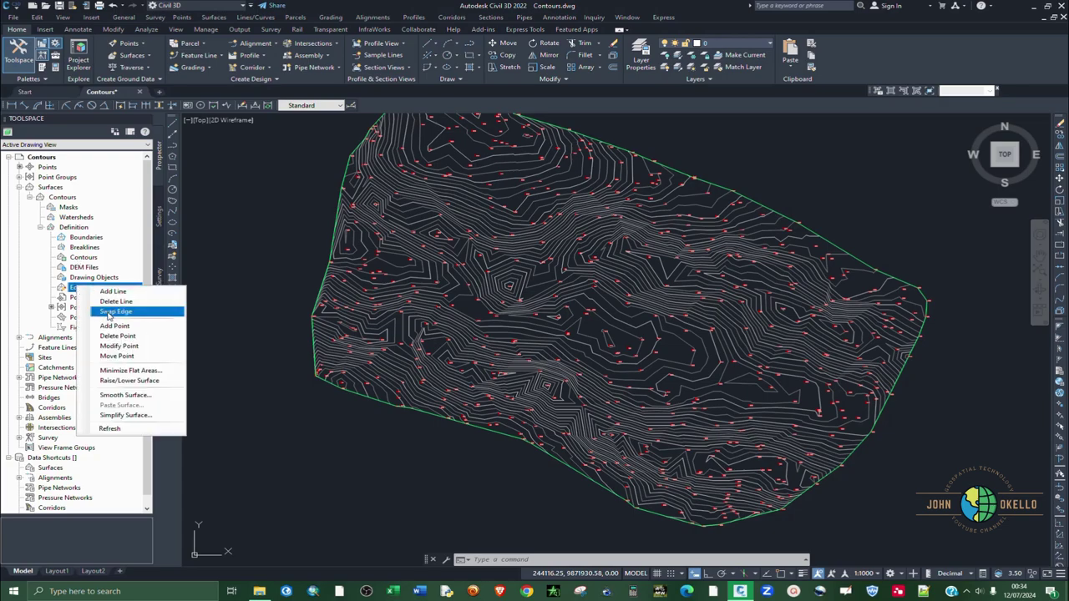
pyautogui.click(125, 395)
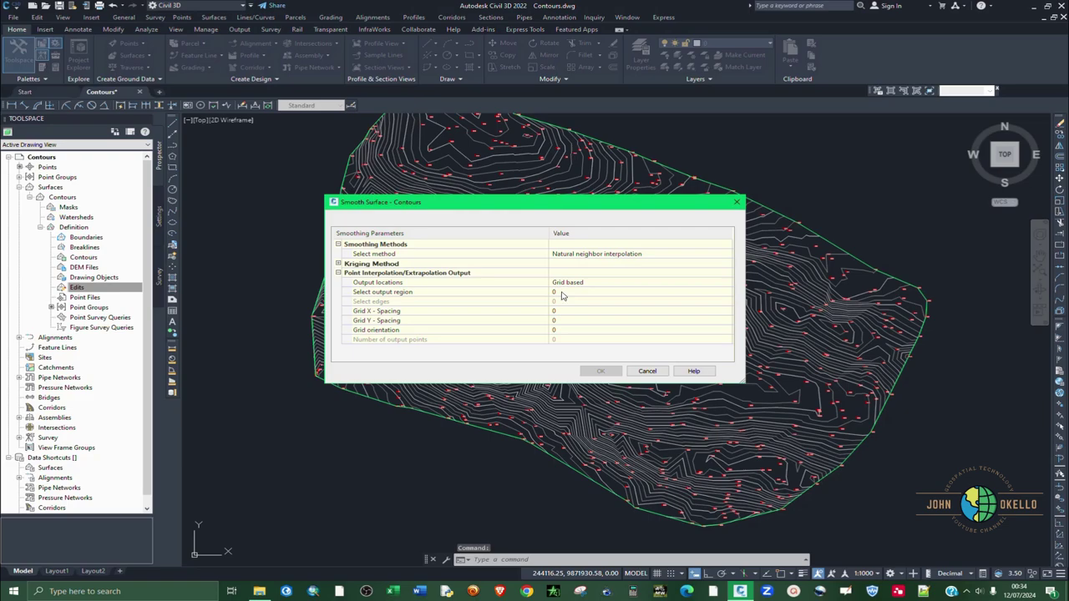
pyautogui.click(360, 295)
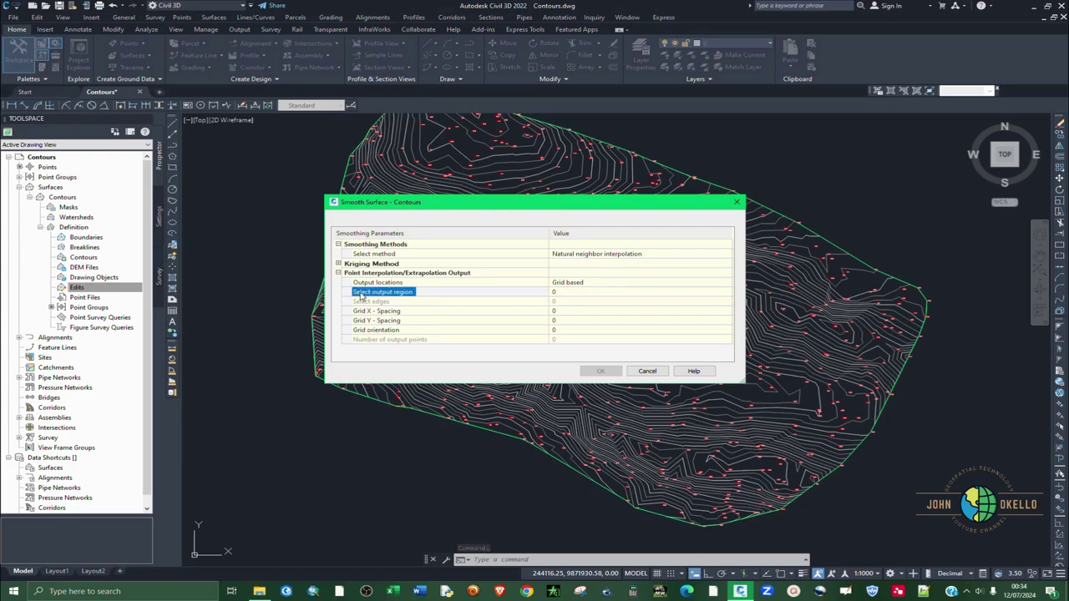
pyautogui.click(576, 298)
pyautogui.click(728, 293)
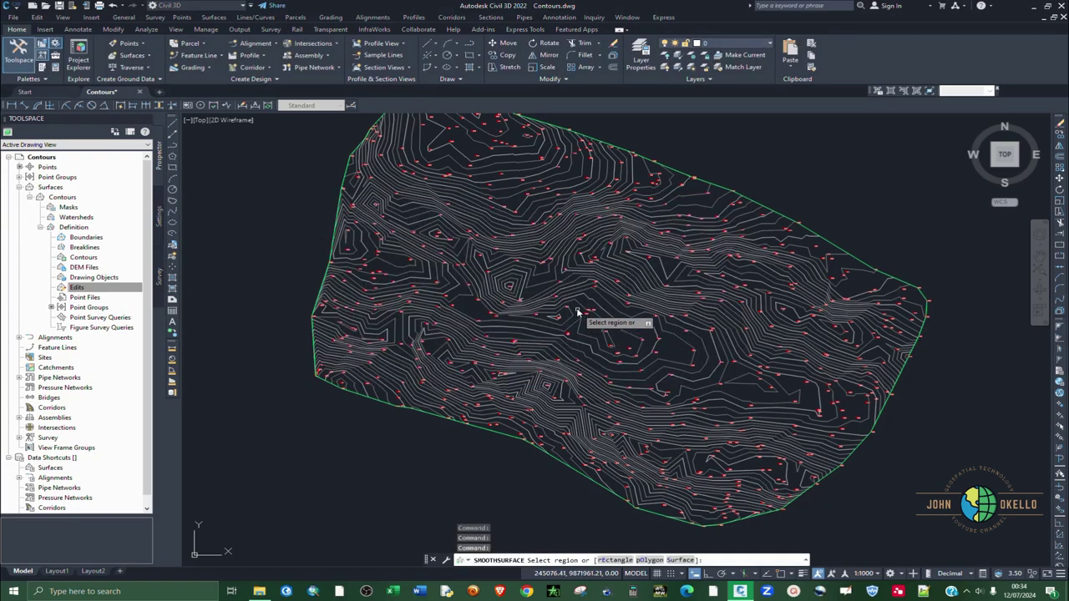
# Apply natural neighbor smoothing to the whole Contours surface on a 1 x 1 grid, keeping full display detail
pyautogui.click(680, 559)
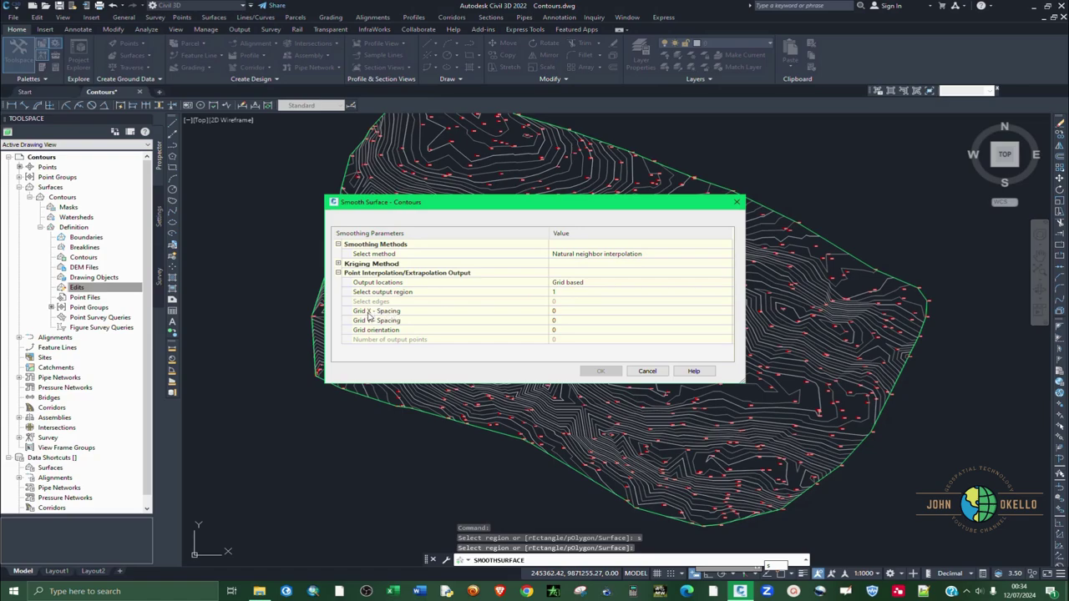
pyautogui.click(570, 311)
pyautogui.write('1')
pyautogui.click(565, 325)
pyautogui.doubleClick(567, 321)
pyautogui.press('Return')
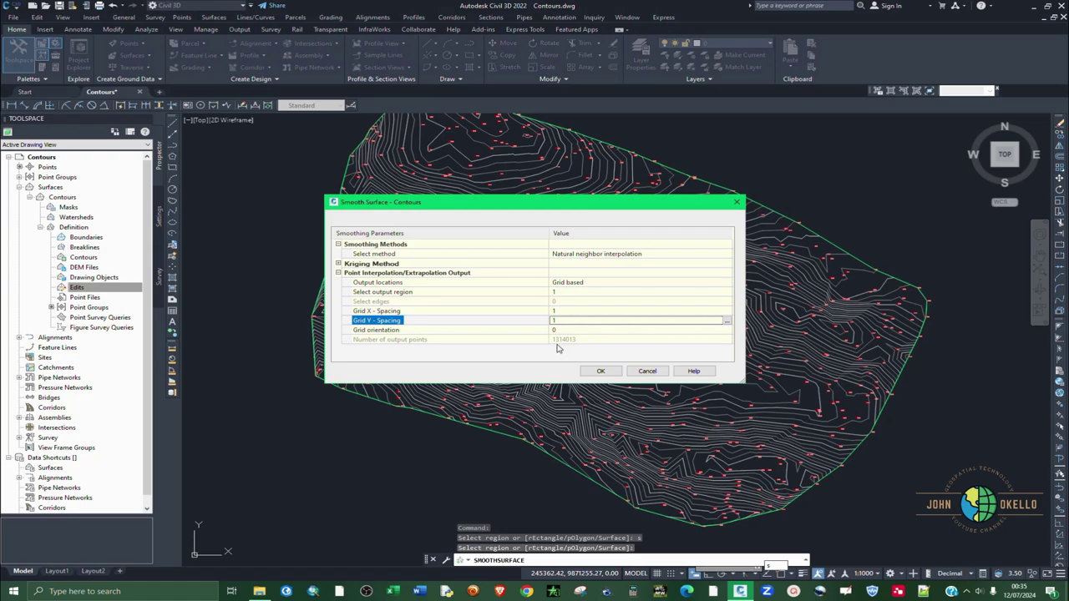
pyautogui.click(559, 312)
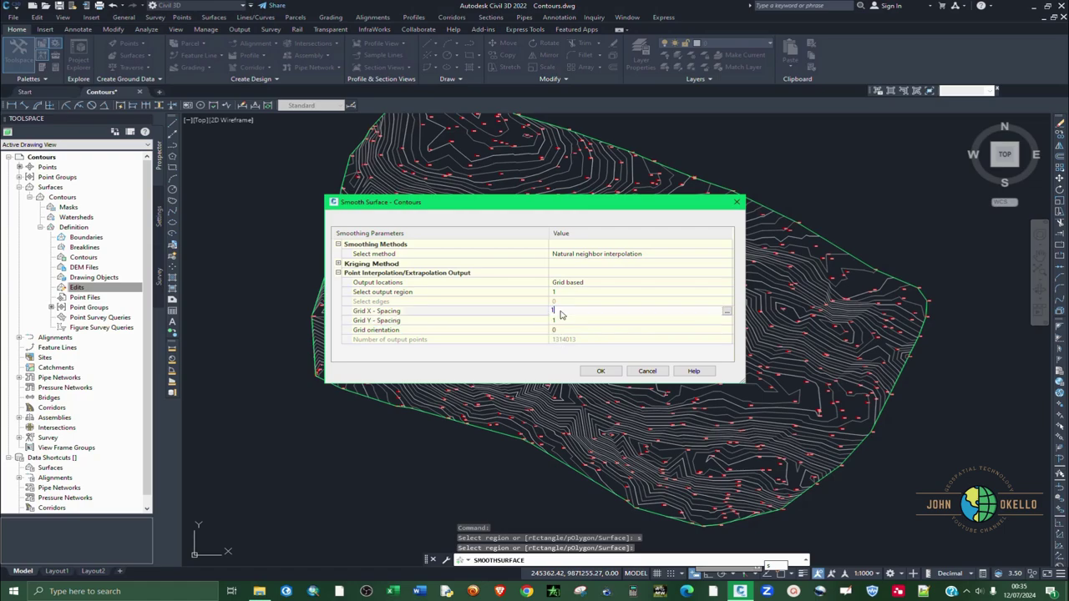
pyautogui.click(597, 370)
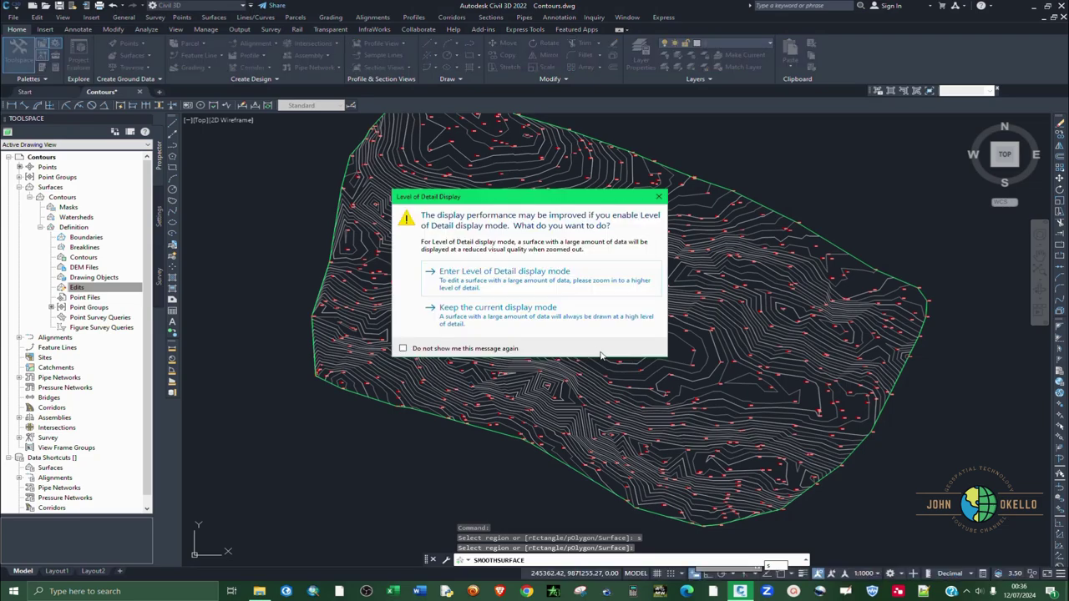
pyautogui.click(515, 320)
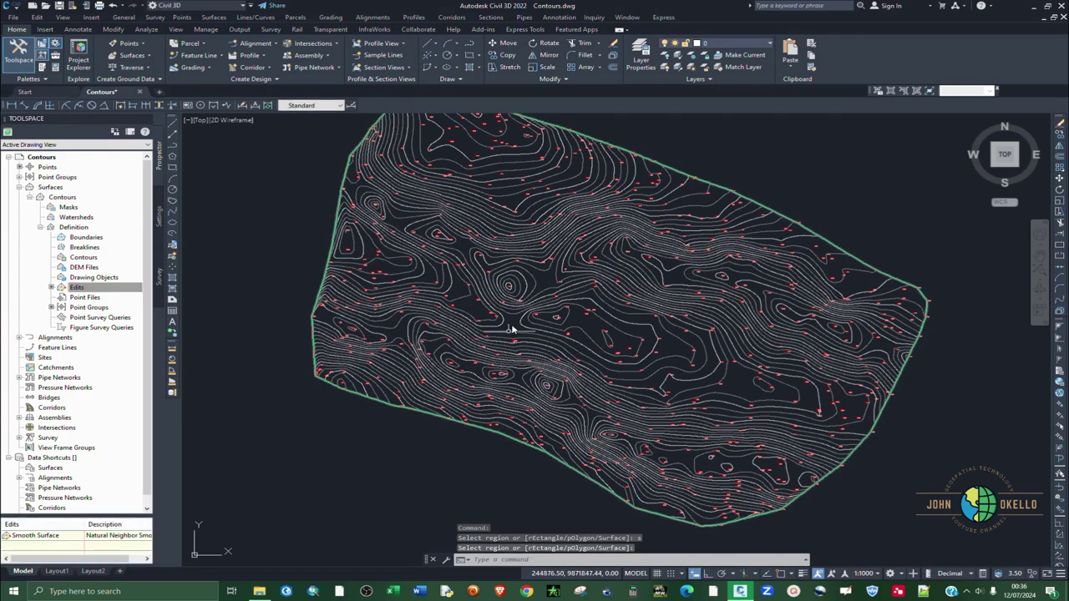
pyautogui.scroll(3, 566, 242)
pyautogui.scroll(-3, 568, 255)
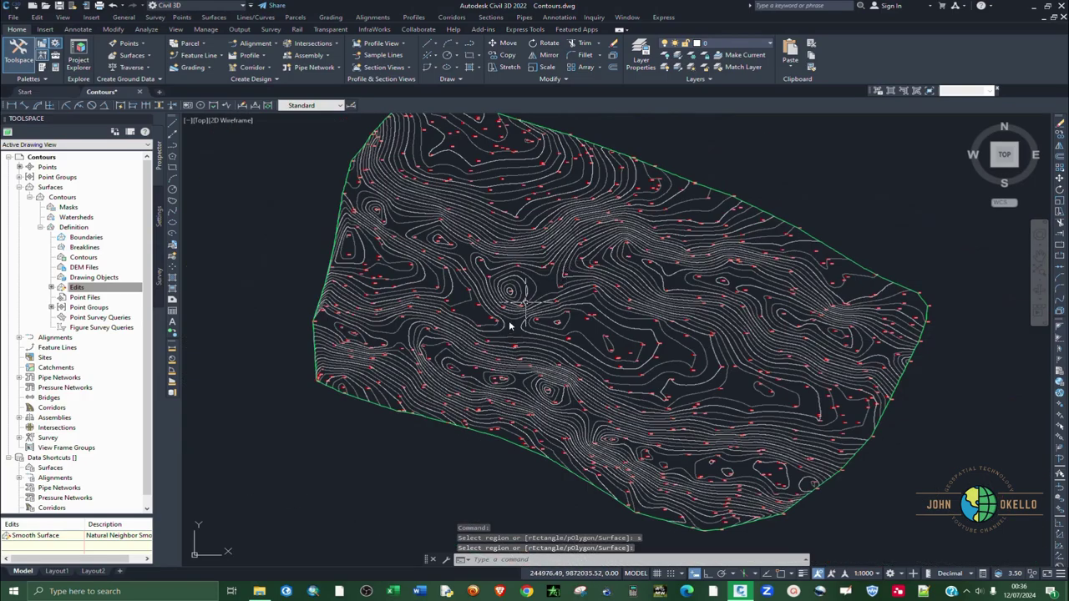
pyautogui.scroll(4, 505, 359)
pyautogui.scroll(-1, 531, 335)
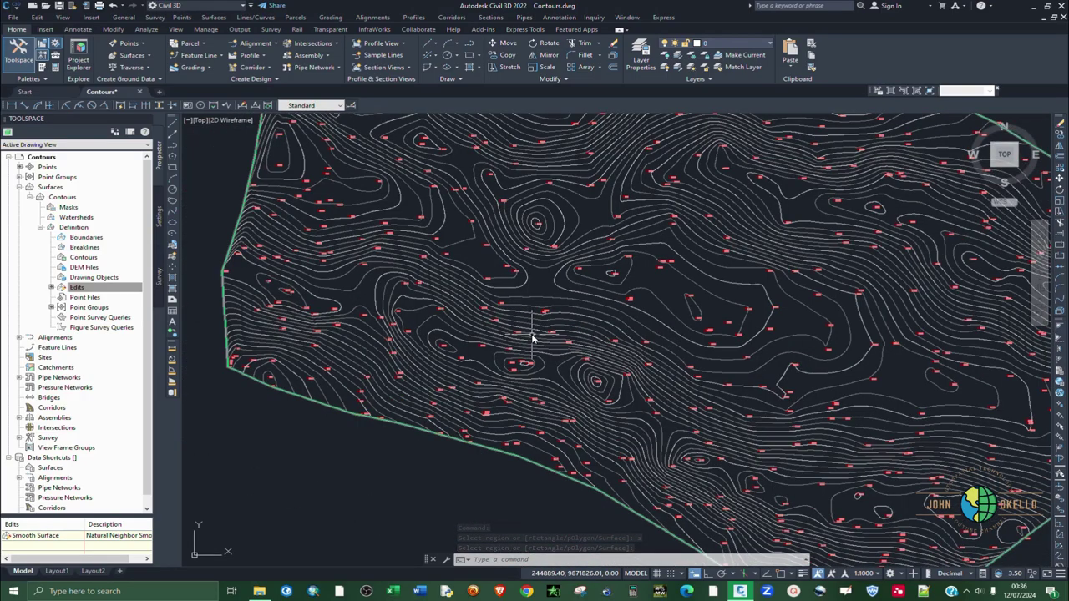
pyautogui.scroll(-3, 464, 351)
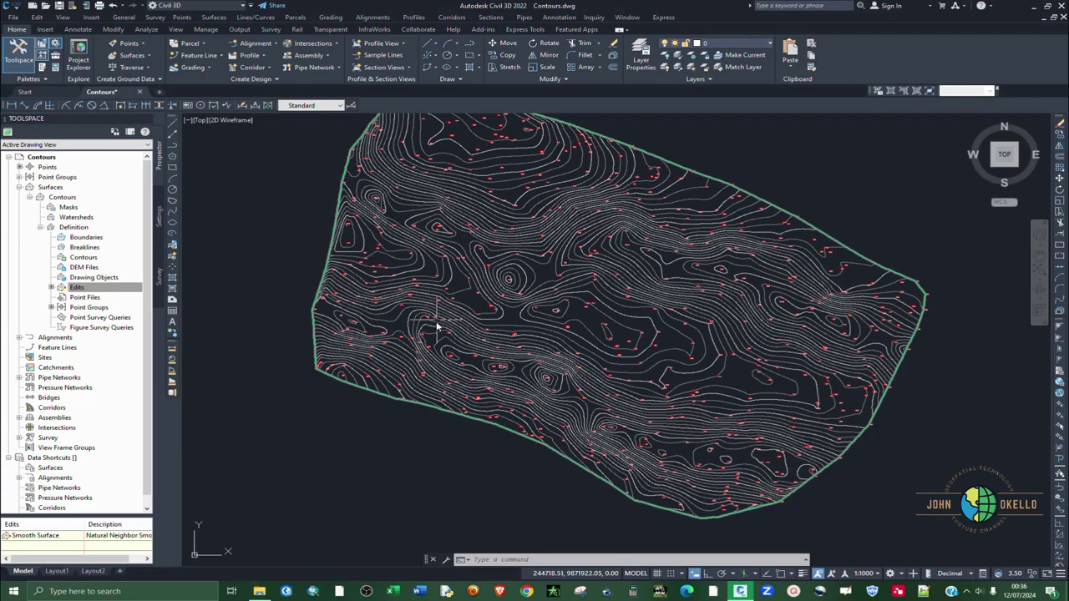
pyautogui.scroll(4, 626, 365)
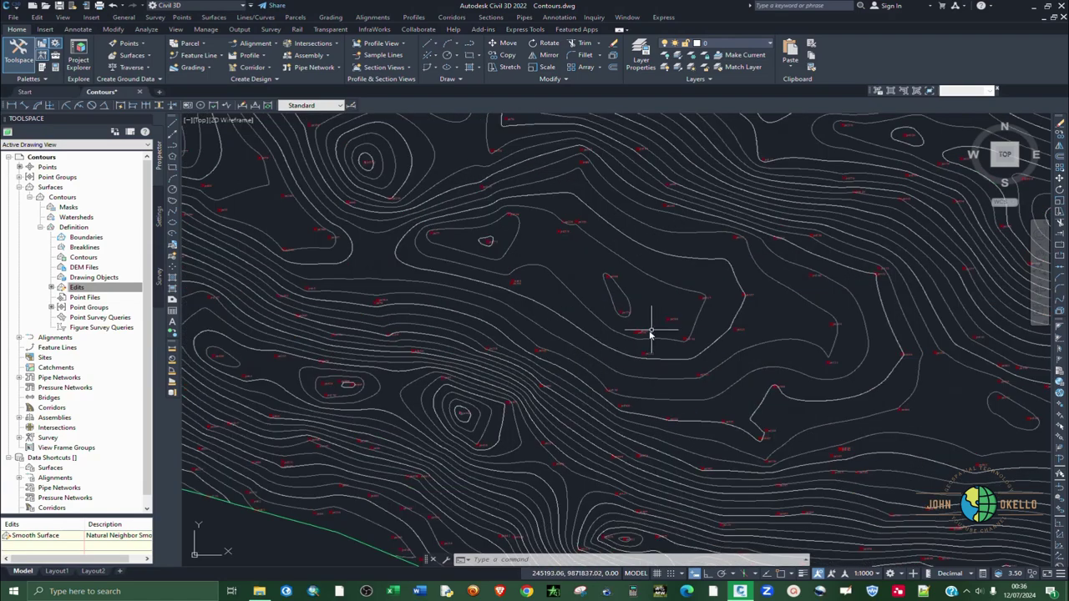
pyautogui.scroll(2, 650, 332)
# Select all survey point markers via Select Similar and hide them
pyautogui.click(633, 329)
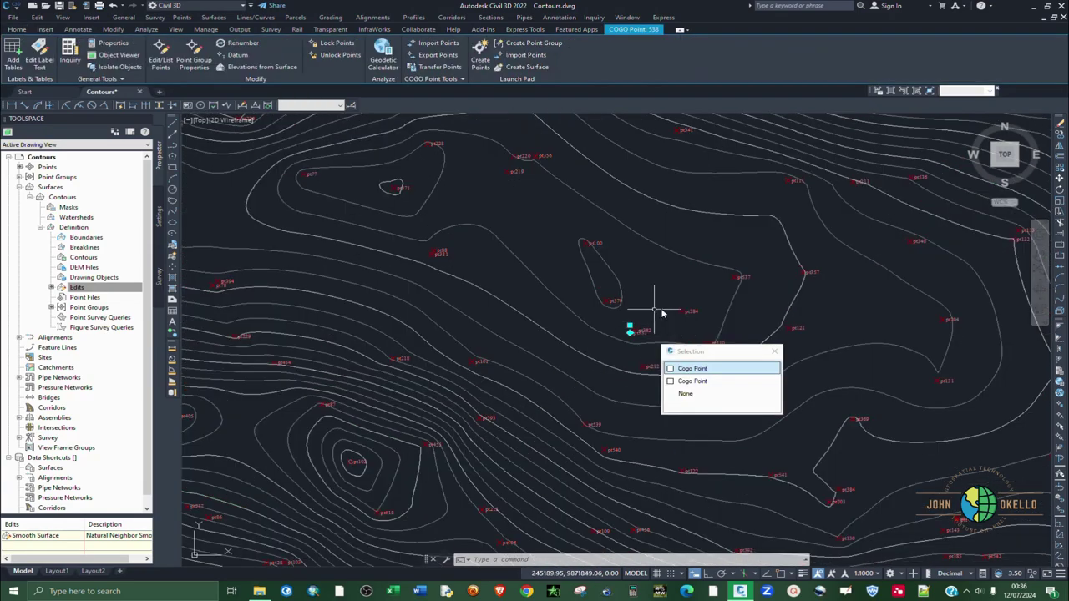
pyautogui.click(688, 308)
pyautogui.rightClick(666, 286)
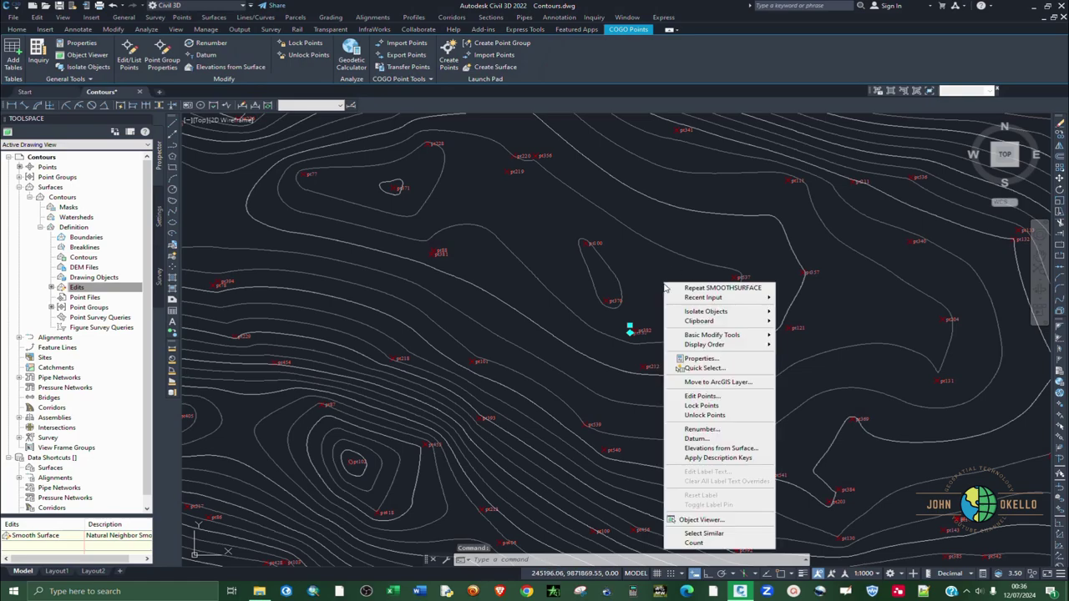
pyautogui.click(703, 533)
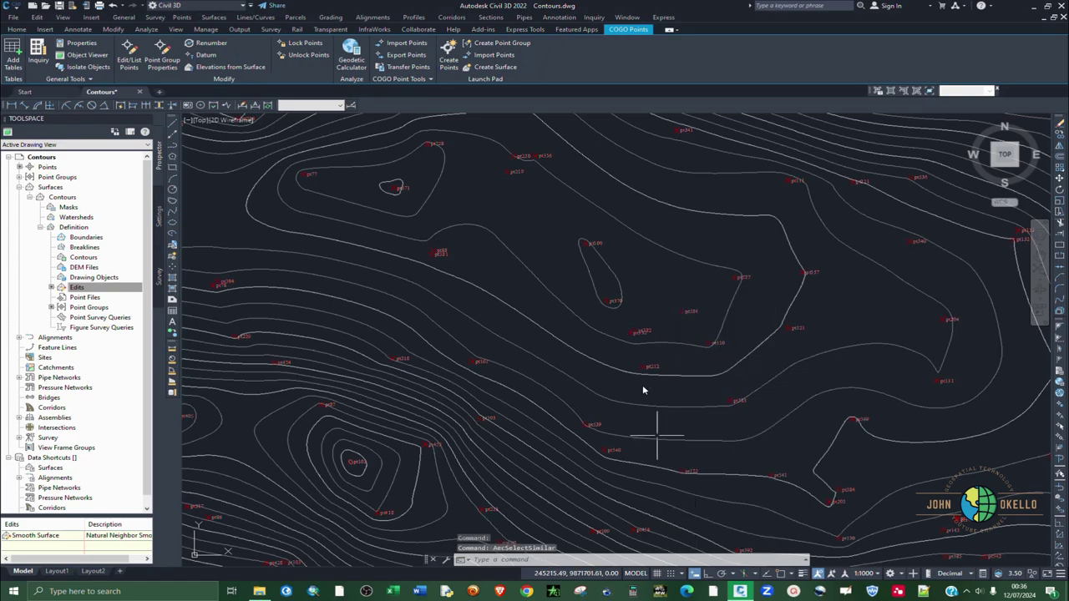
pyautogui.rightClick(560, 263)
pyautogui.moveTo(609, 292)
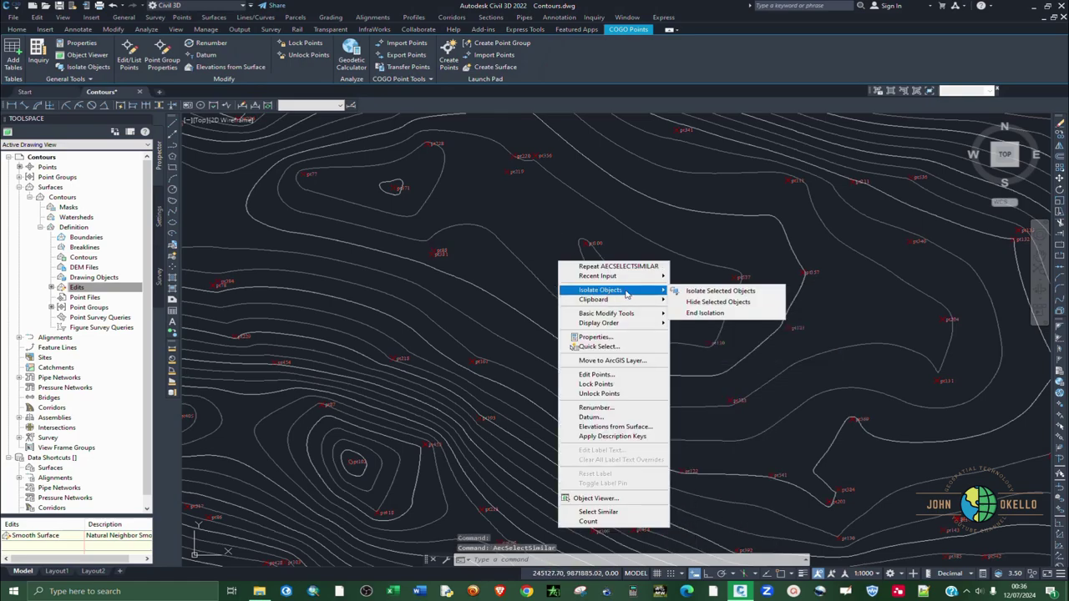
pyautogui.click(717, 302)
pyautogui.scroll(-2, 566, 330)
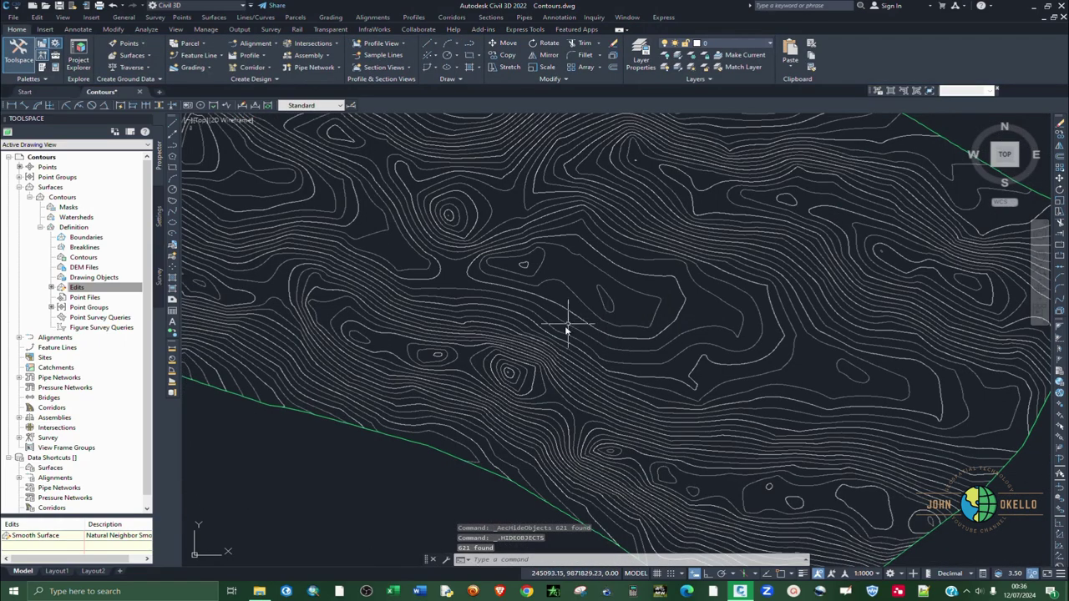
pyautogui.scroll(-3, 568, 342)
pyautogui.scroll(-1, 535, 325)
pyautogui.scroll(1, 550, 282)
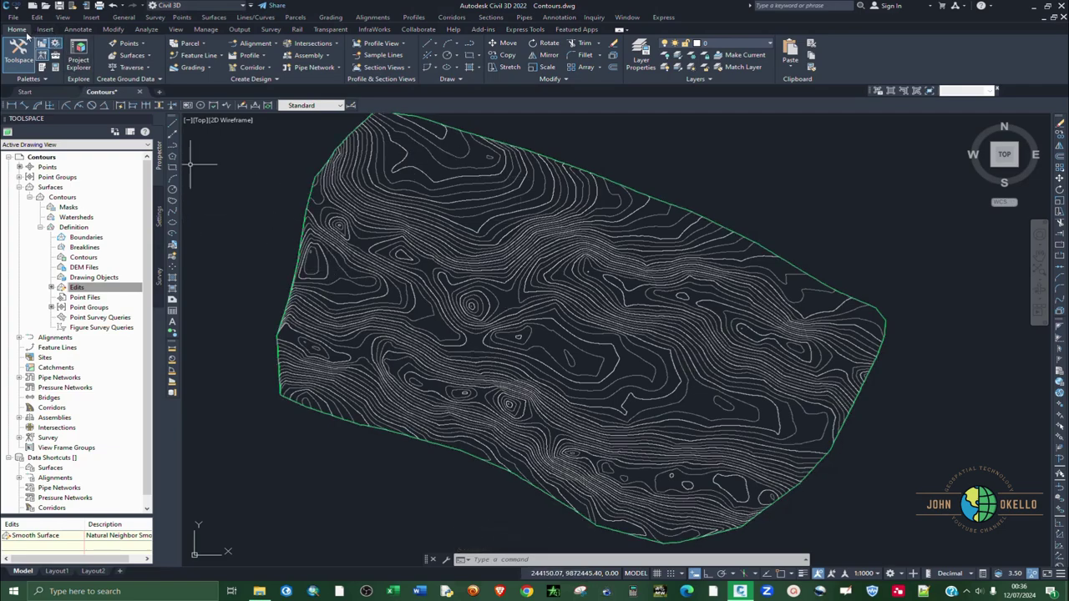
# Close the Toolspace palette to widen the drawing area
pyautogui.click(22, 65)
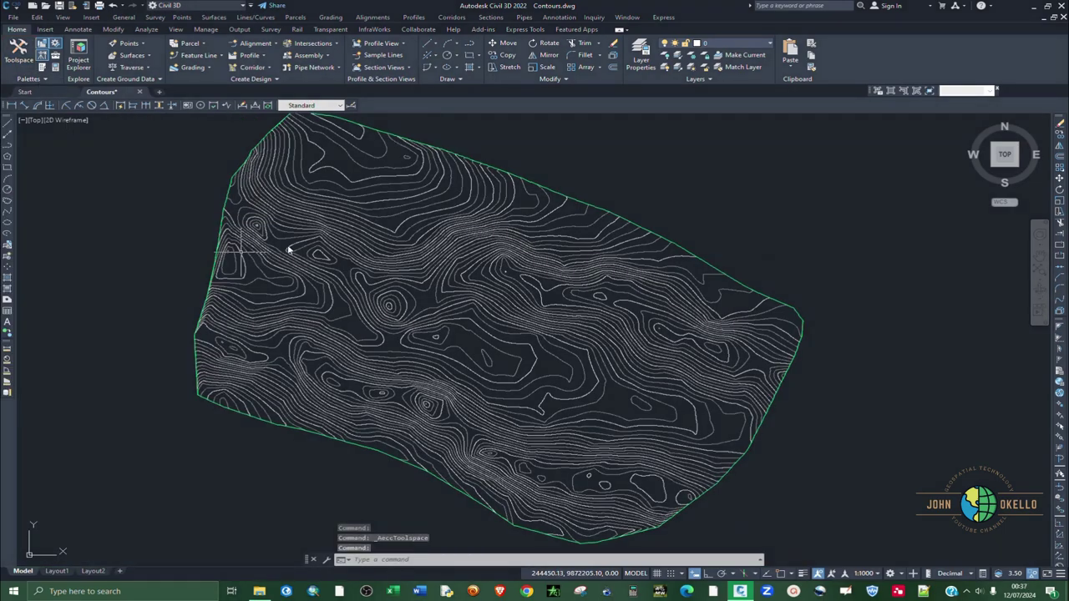
pyautogui.scroll(-2, 425, 291)
pyautogui.scroll(2, 394, 284)
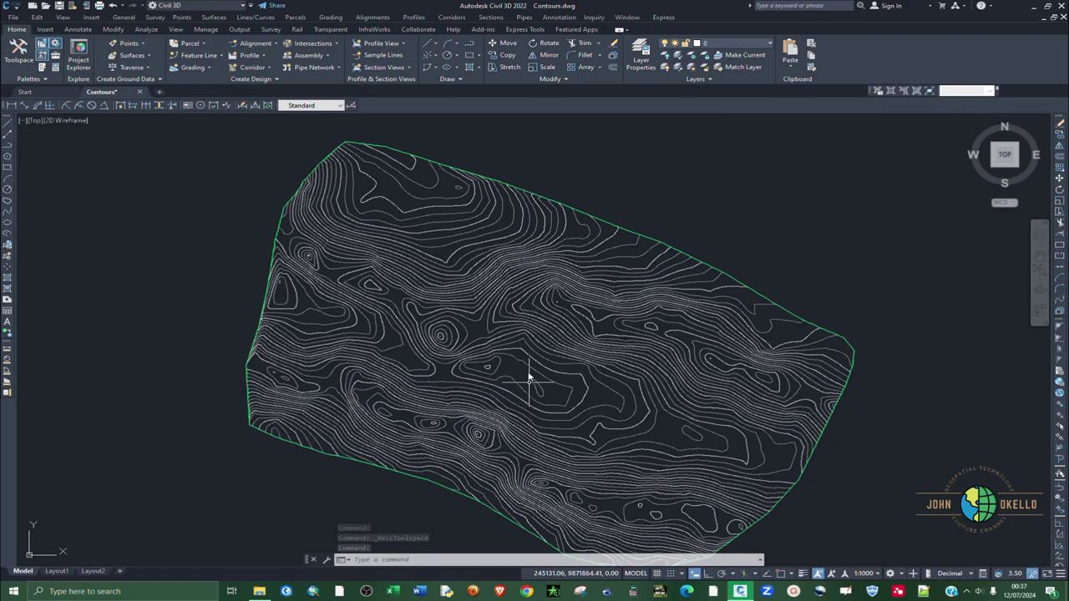
# Start the Contour - Multiple labelling command from Annotate > Add Labels > Surface
pyautogui.click(77, 29)
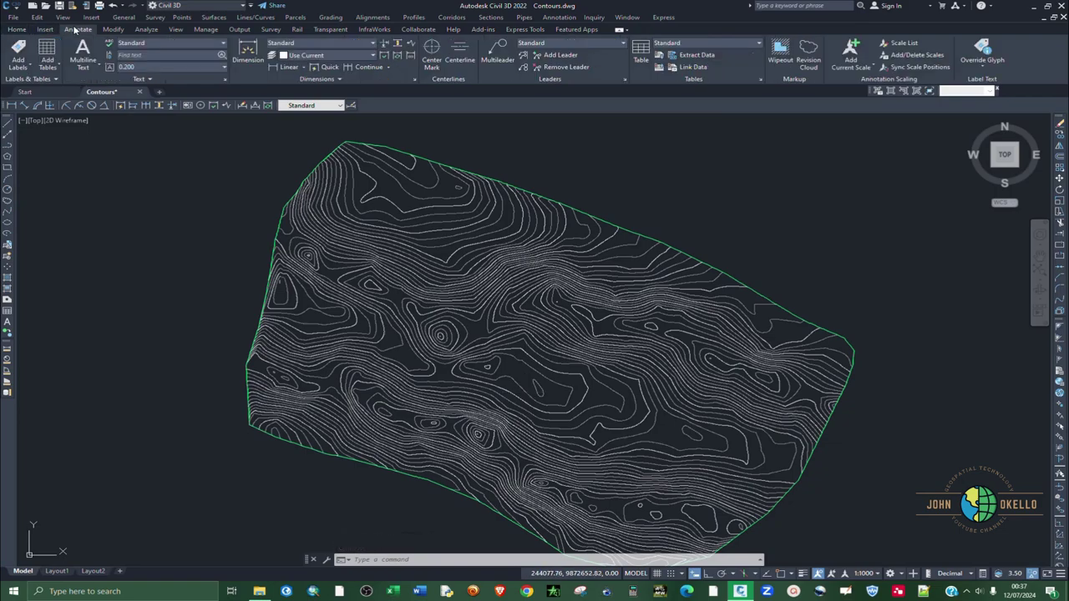
pyautogui.click(26, 68)
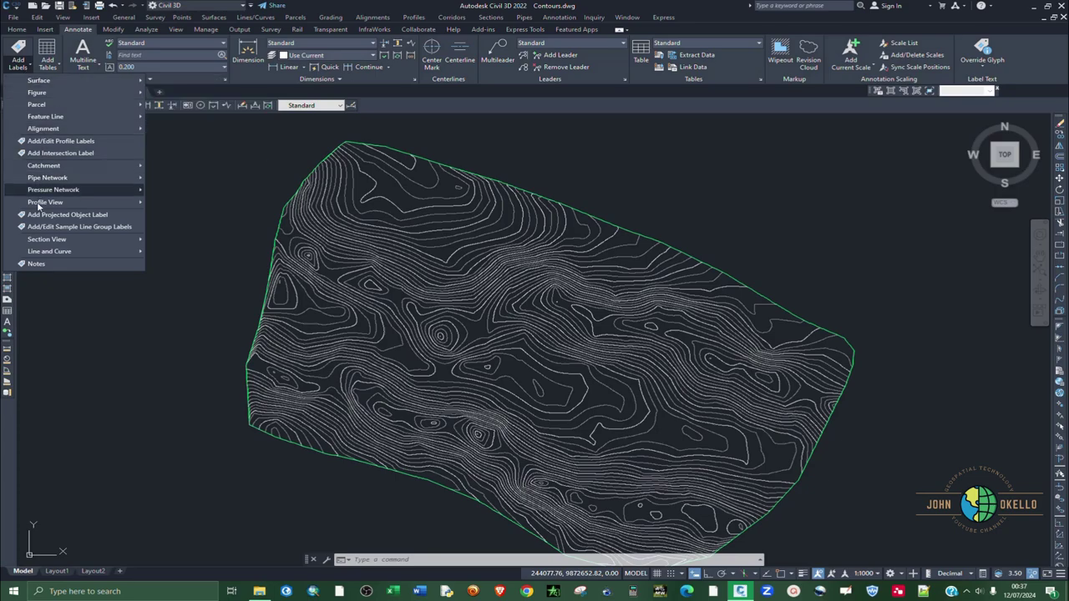
pyautogui.moveTo(51, 122)
pyautogui.moveTo(66, 82)
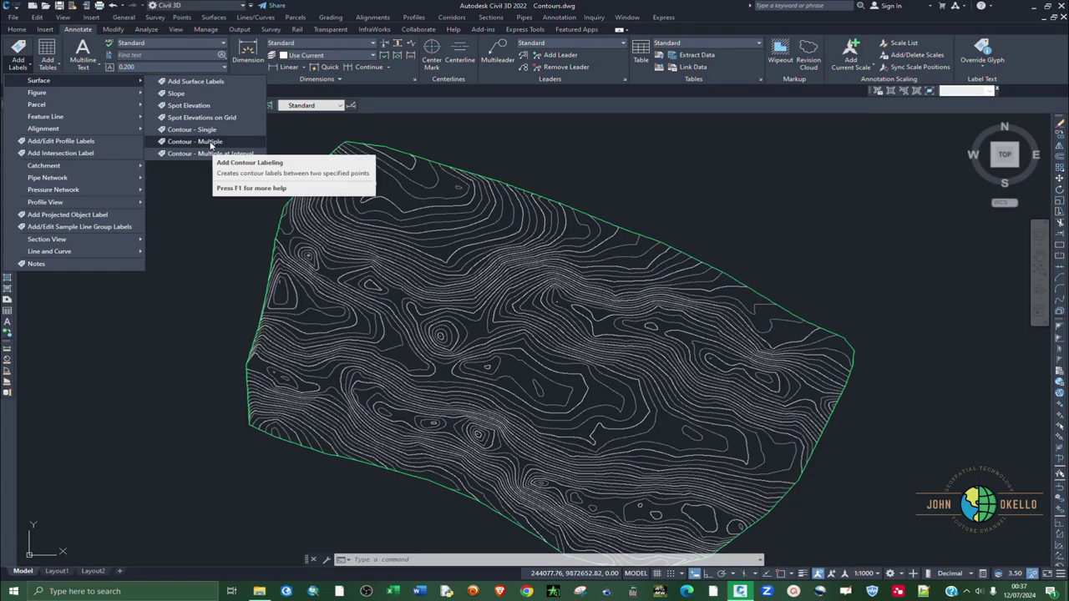
pyautogui.click(211, 143)
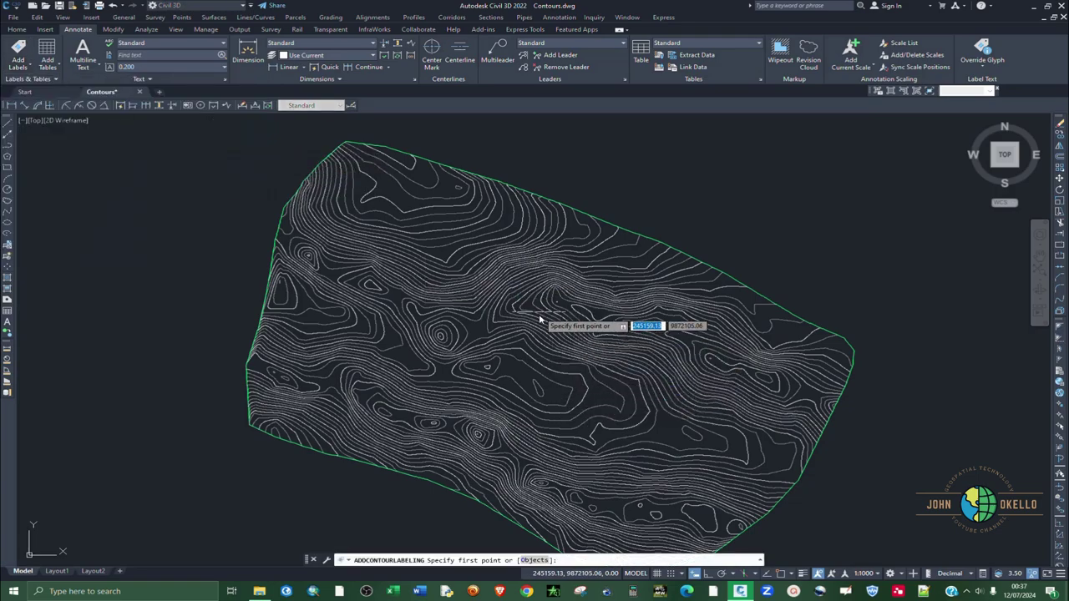
pyautogui.scroll(-2, 573, 470)
pyautogui.scroll(2, 574, 484)
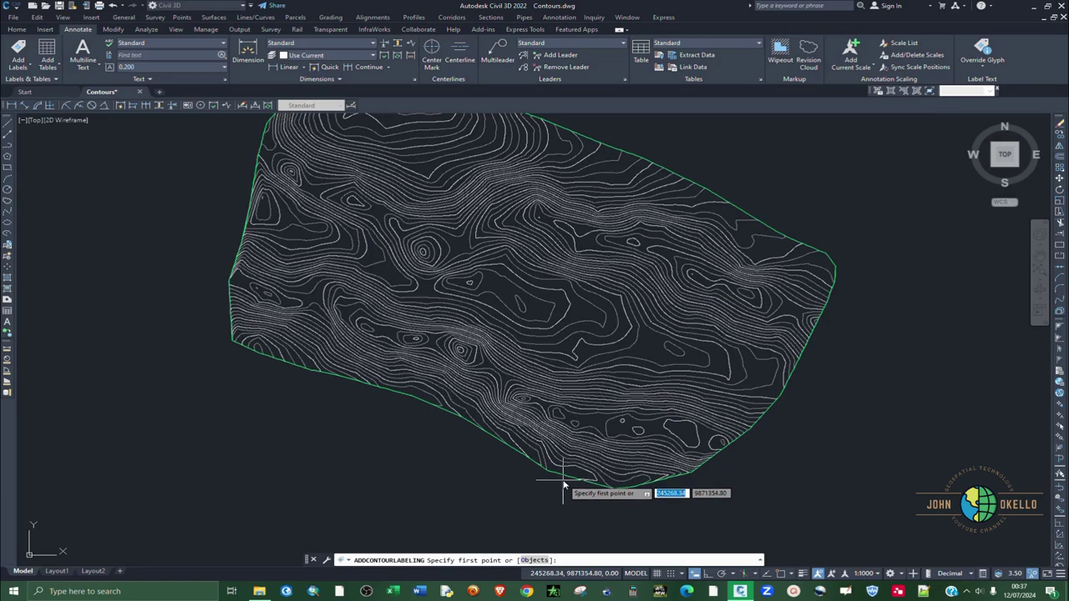
# Pick four points for a label line across the smoothed contours, then end the labelling command
pyautogui.click(563, 484)
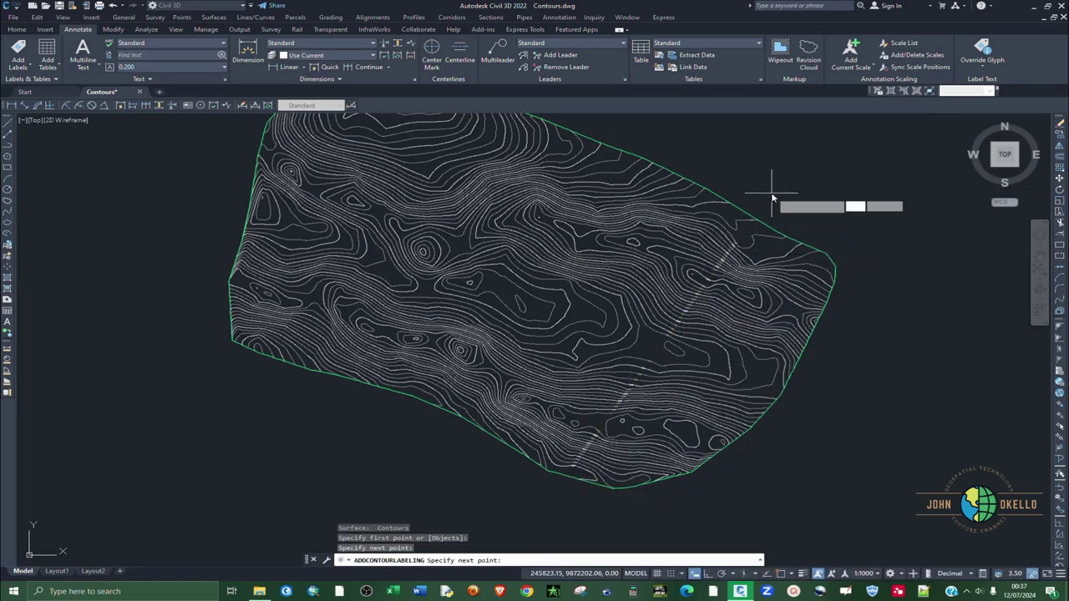
pyautogui.scroll(-2, 389, 470)
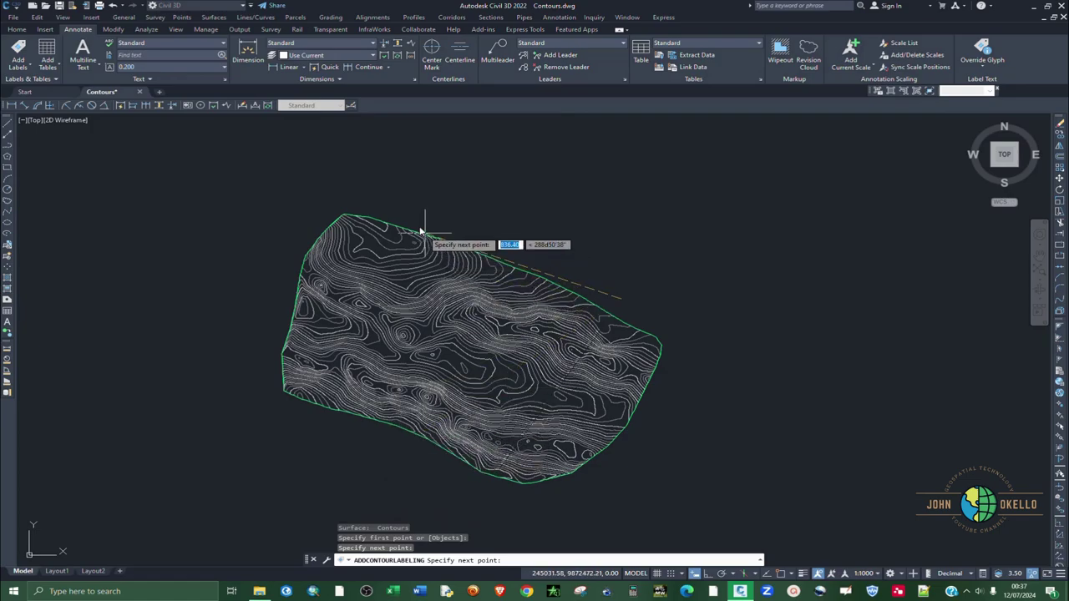
pyautogui.click(373, 213)
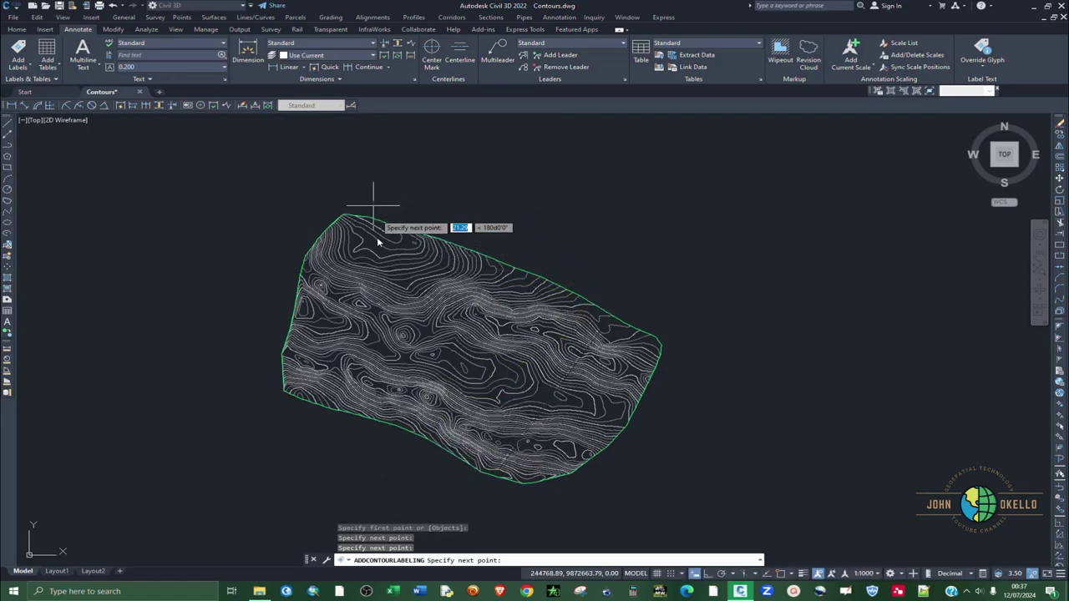
pyautogui.click(344, 456)
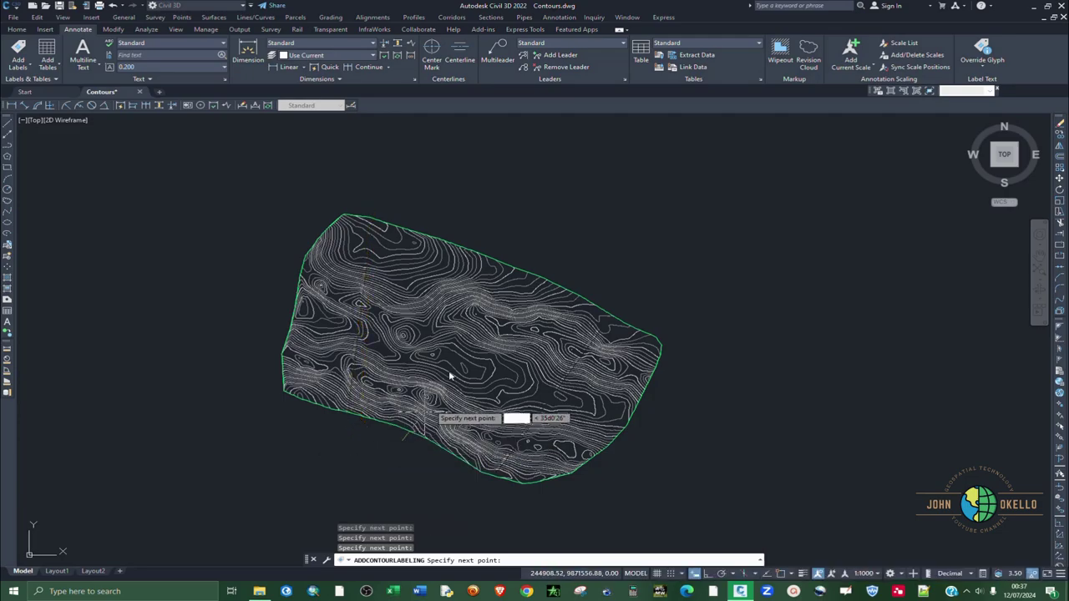
pyautogui.click(499, 253)
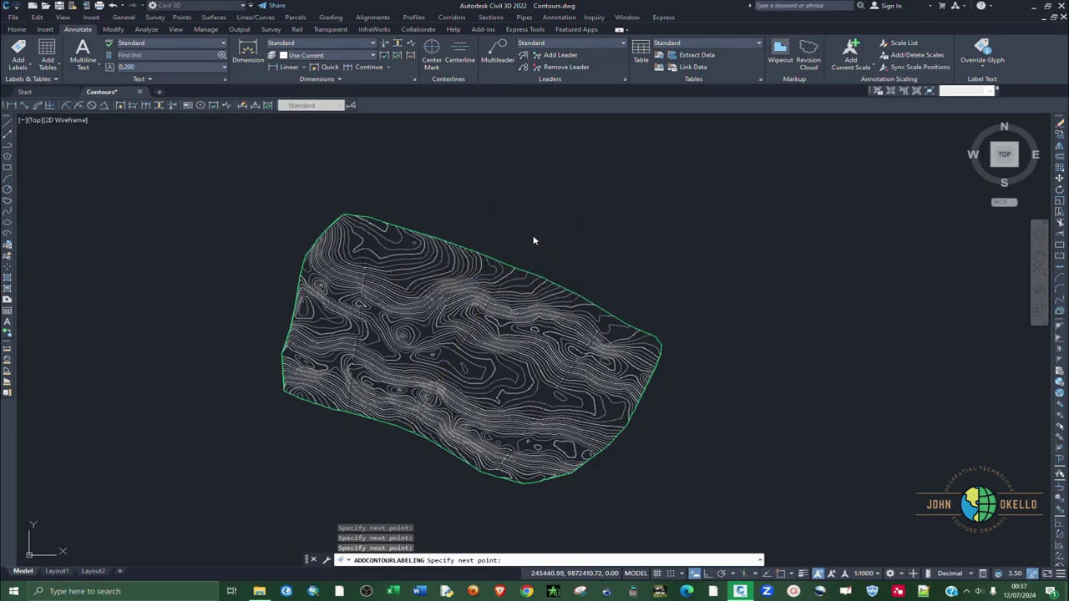
pyautogui.press('Escape')
pyautogui.scroll(8, 389, 264)
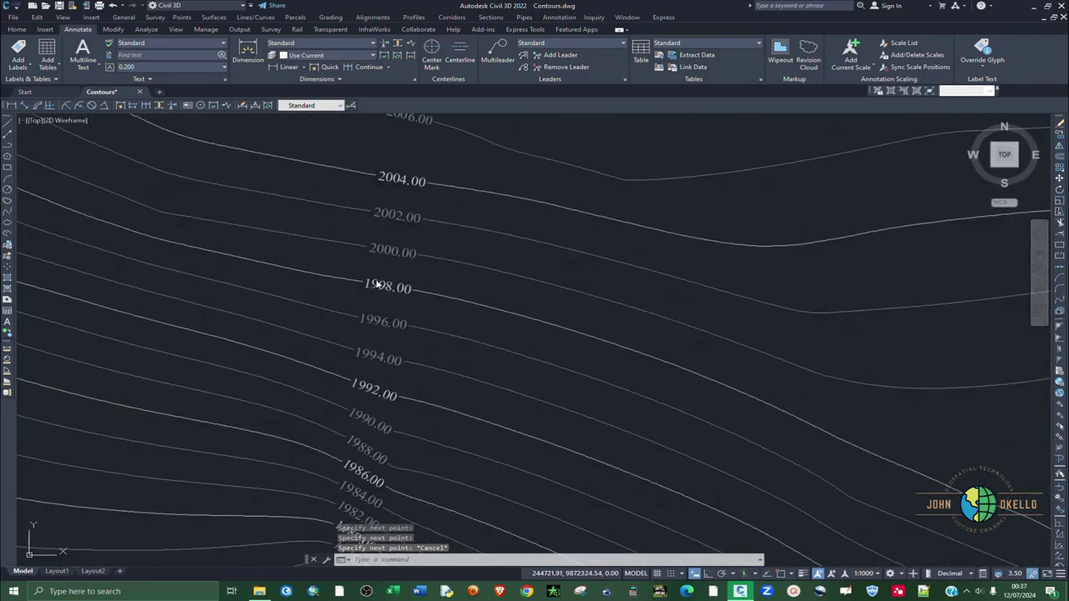
pyautogui.scroll(2, 406, 308)
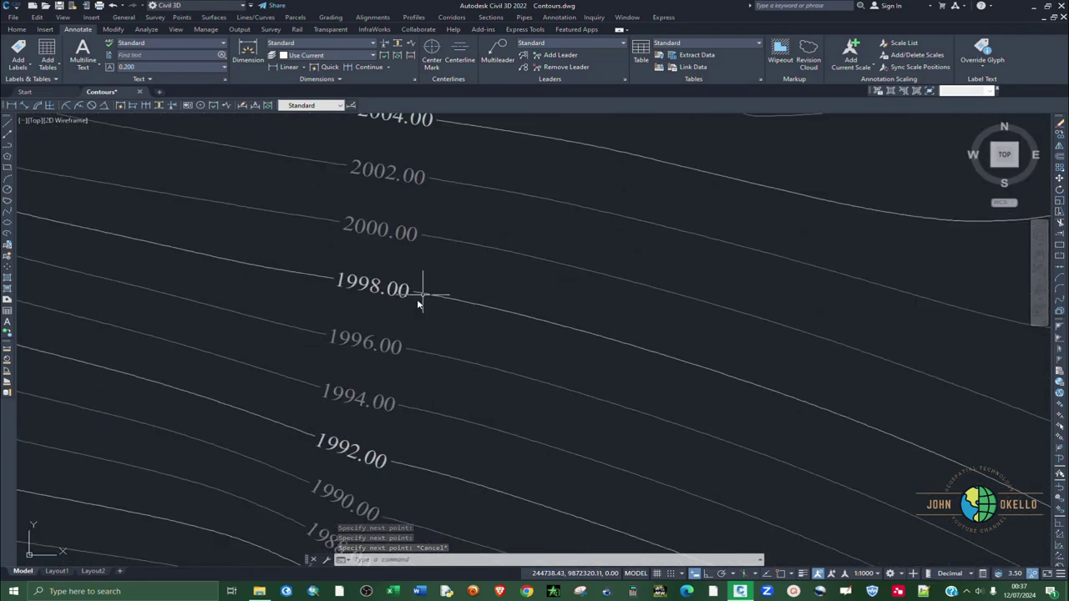
pyautogui.scroll(-2, 397, 361)
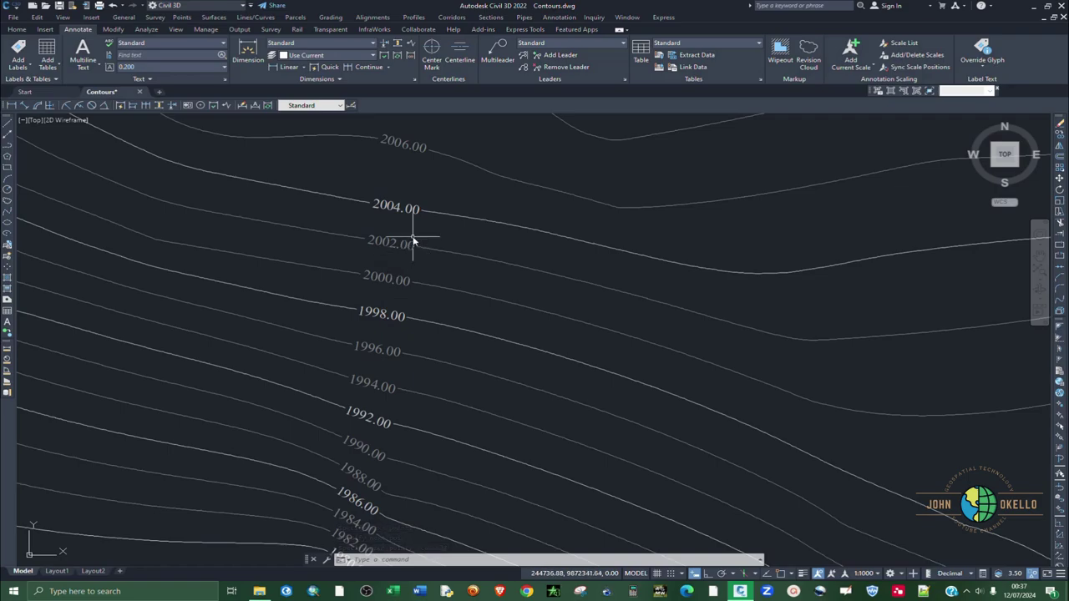
pyautogui.scroll(-6, 412, 242)
pyautogui.scroll(-3, 502, 300)
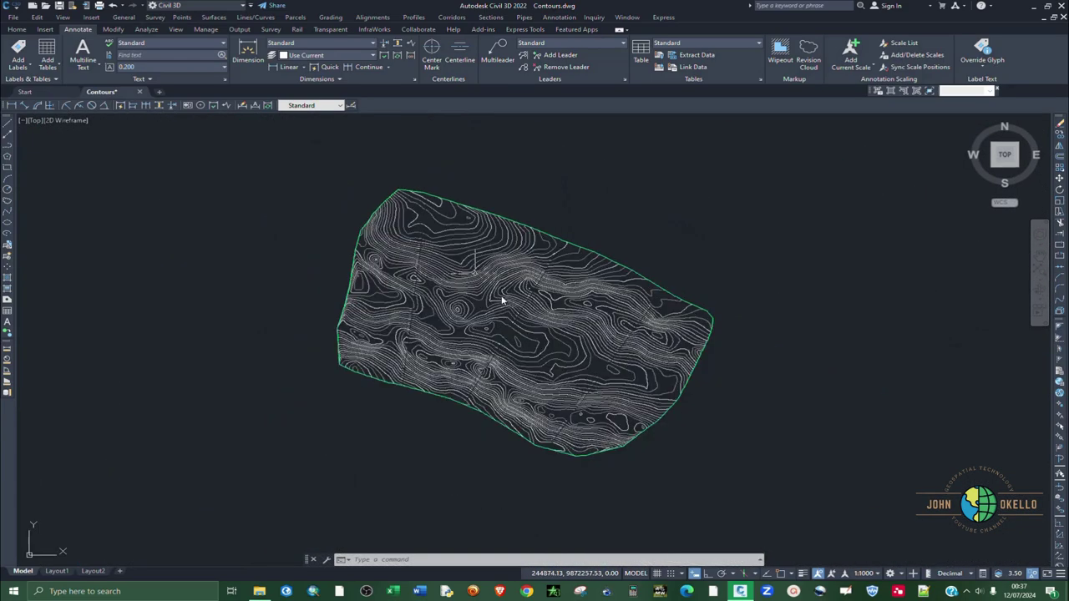
pyautogui.scroll(5, 508, 380)
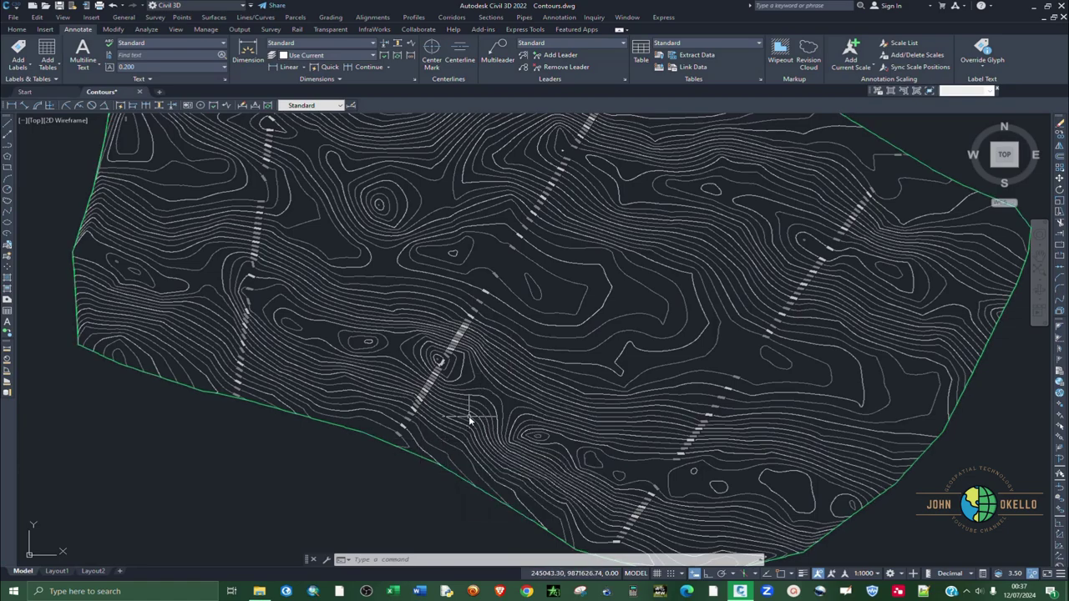
pyautogui.scroll(-5, 470, 420)
pyautogui.scroll(4, 427, 284)
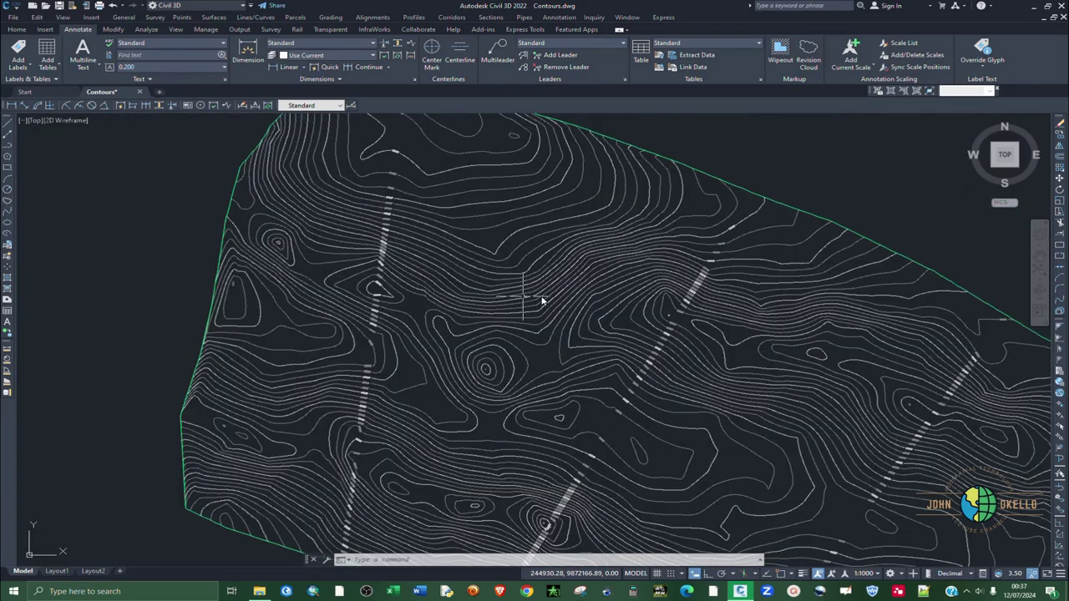